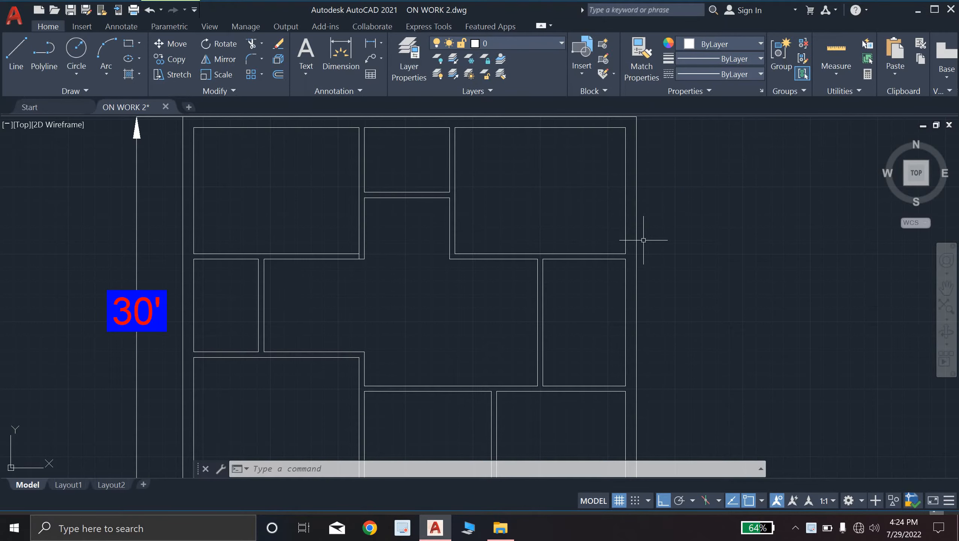
Step: Create a new layer frozen in all layout viewports and name it door
{"action": "key", "text": "Escape"}
{"action": "key", "text": "Escape"}
{"action": "key", "text": "Escape"}
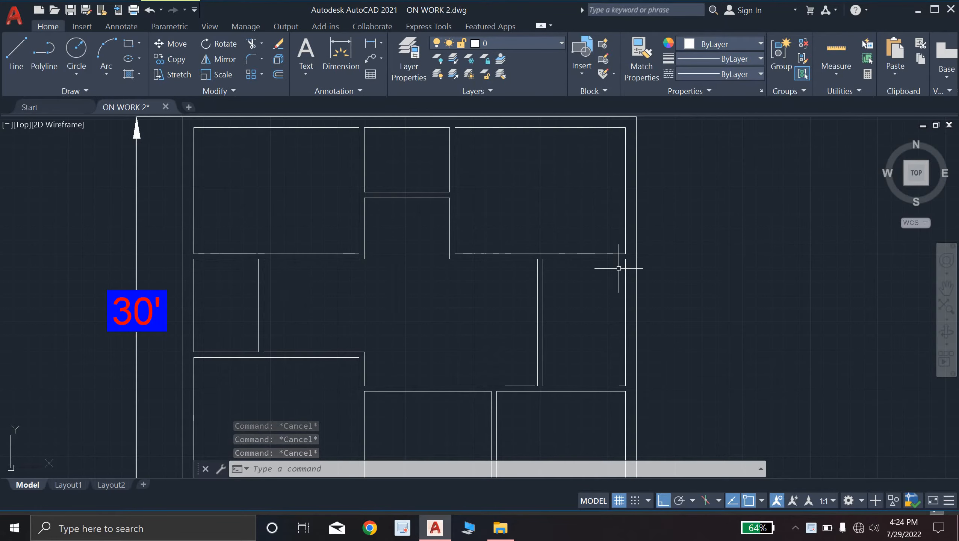
{"action": "type", "text": "layer"}
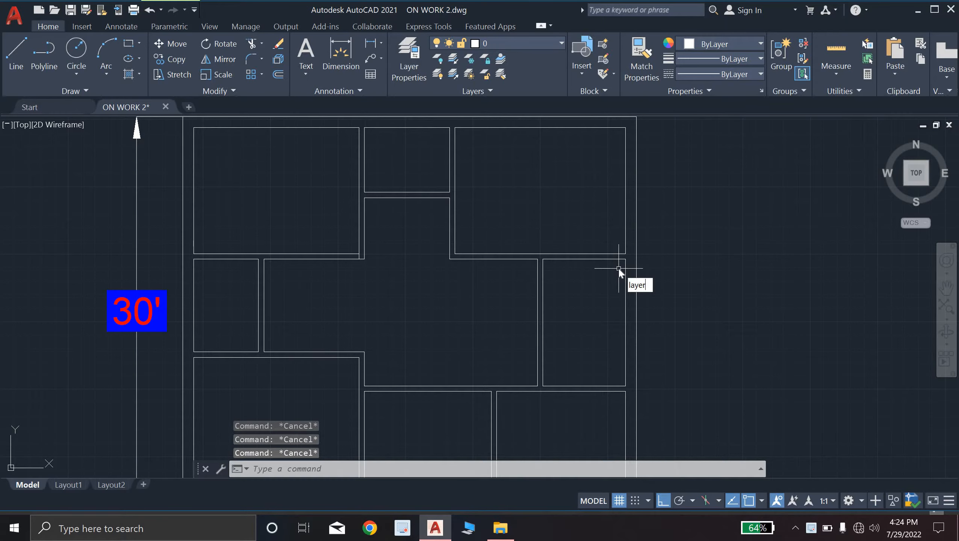
{"action": "key", "text": "Return"}
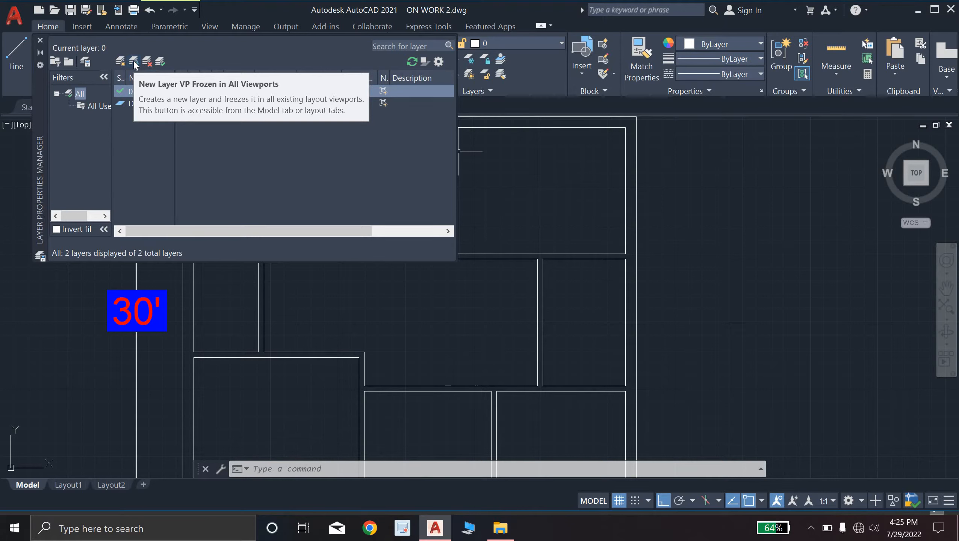
{"action": "left_click", "coordinate": [134, 62]}
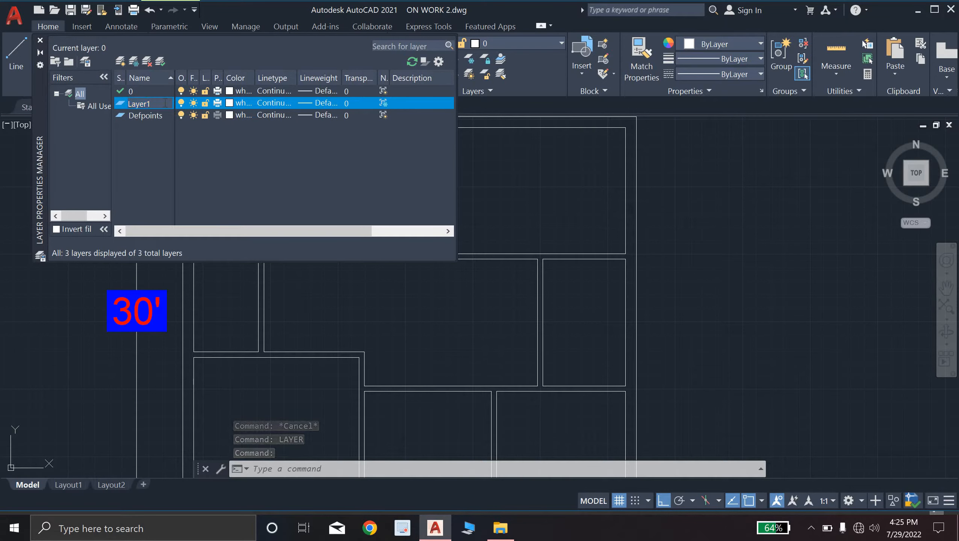
{"action": "key", "text": "BackSpace"}
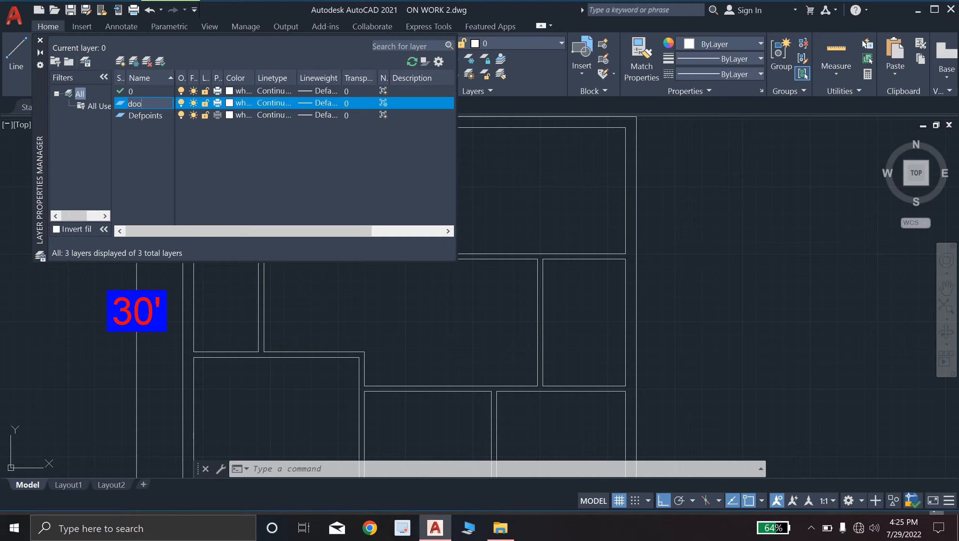
Step: Set the door layer's color to blue, index 160, and make the layer current
{"action": "left_click", "coordinate": [230, 103]}
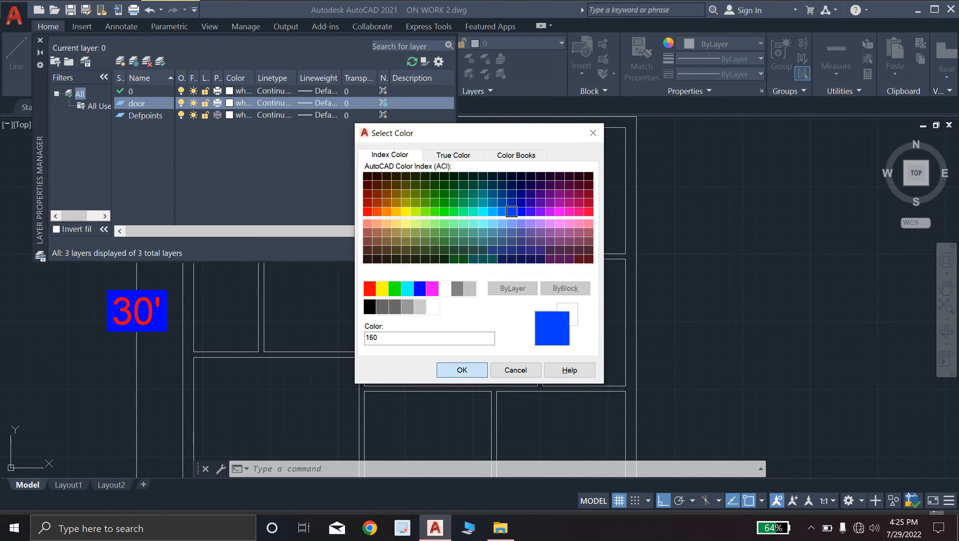
{"action": "left_click", "coordinate": [462, 370]}
{"action": "left_click", "coordinate": [40, 40]}
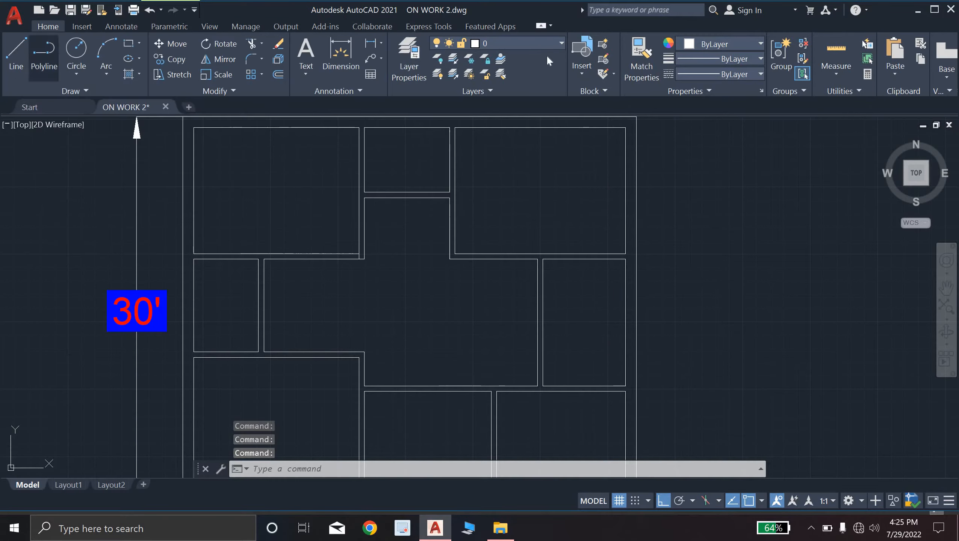
{"action": "left_click", "coordinate": [537, 45]}
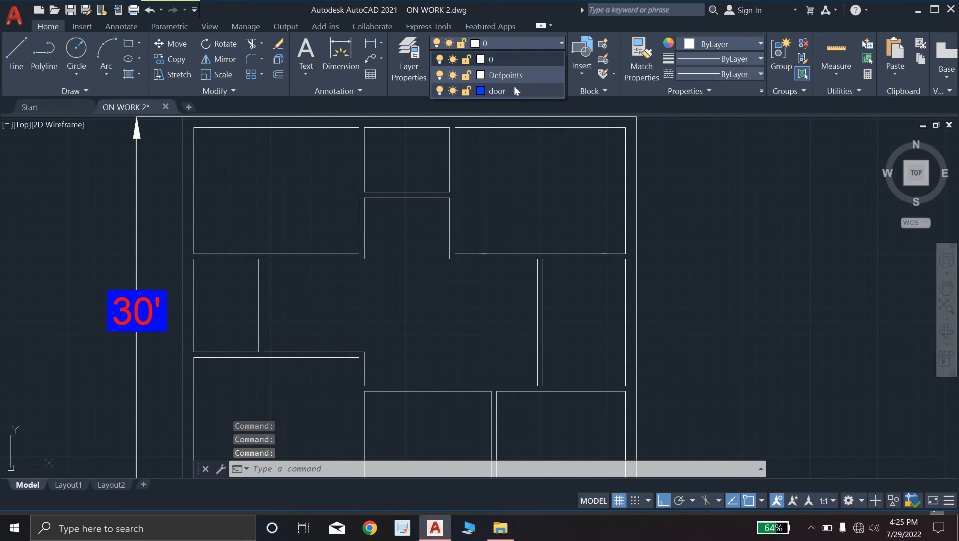
{"action": "left_click", "coordinate": [514, 86]}
Step: Start a line in the empty area east of the floor plan and draw a 5" vertical segment upward
{"action": "scroll", "coordinate": [403, 297], "scroll_direction": "down", "scroll_amount": 4}
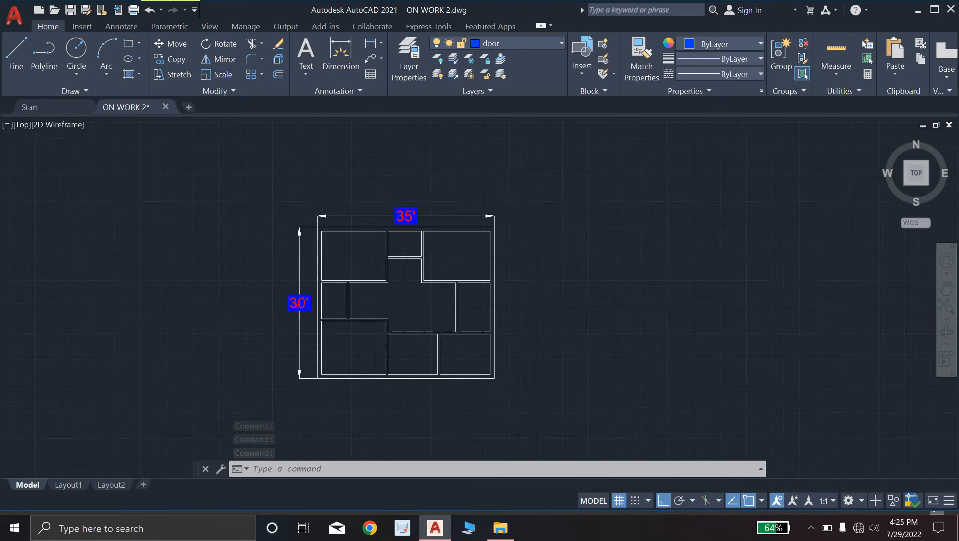
{"action": "scroll", "coordinate": [404, 297], "scroll_direction": "up", "scroll_amount": 5}
{"action": "scroll", "coordinate": [404, 296], "scroll_direction": "down", "scroll_amount": 1}
{"action": "middle_click_drag", "start_coordinate": [404, 297], "coordinate": [137, 309]}
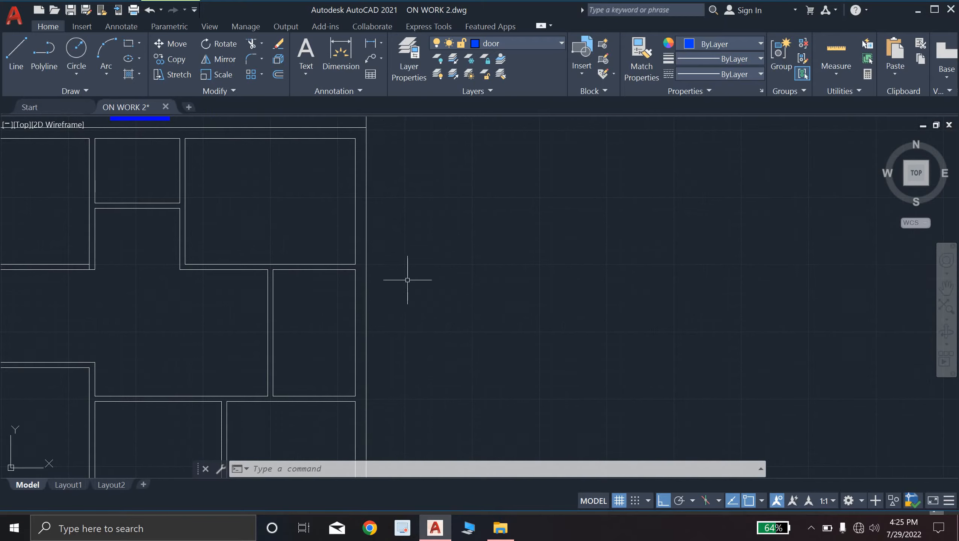
{"action": "scroll", "coordinate": [408, 280], "scroll_direction": "up", "scroll_amount": 4}
{"action": "scroll", "coordinate": [408, 279], "scroll_direction": "down", "scroll_amount": 2}
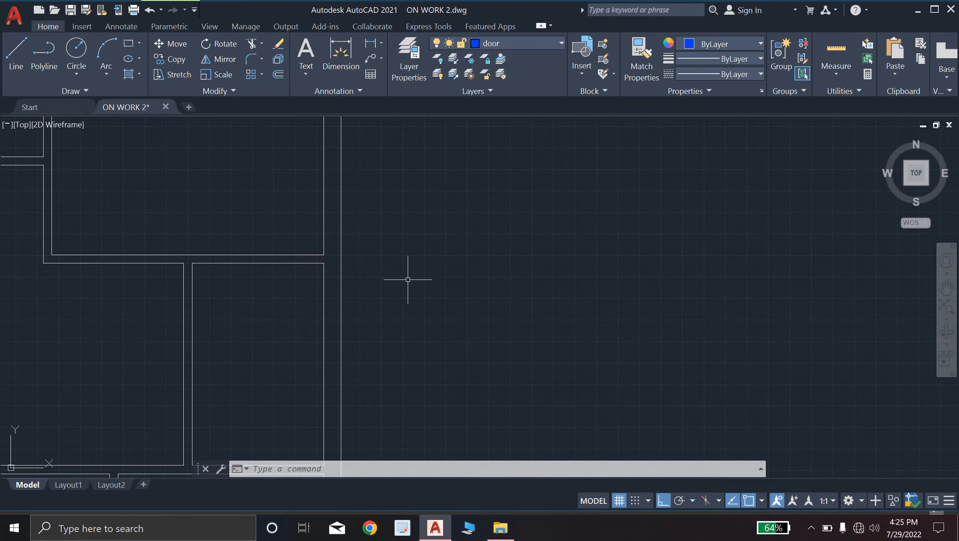
{"action": "left_click", "coordinate": [18, 63]}
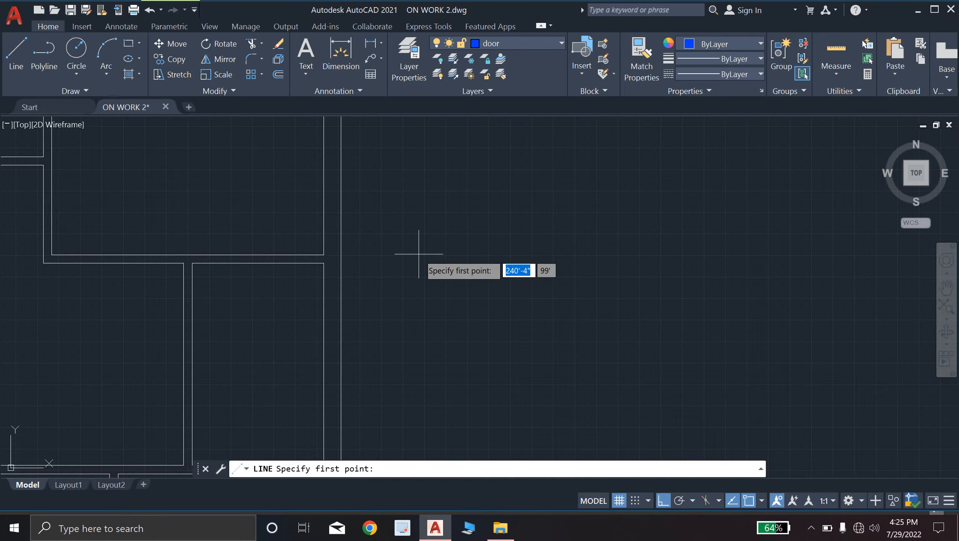
{"action": "scroll", "coordinate": [159, 239], "scroll_direction": "down", "scroll_amount": 6}
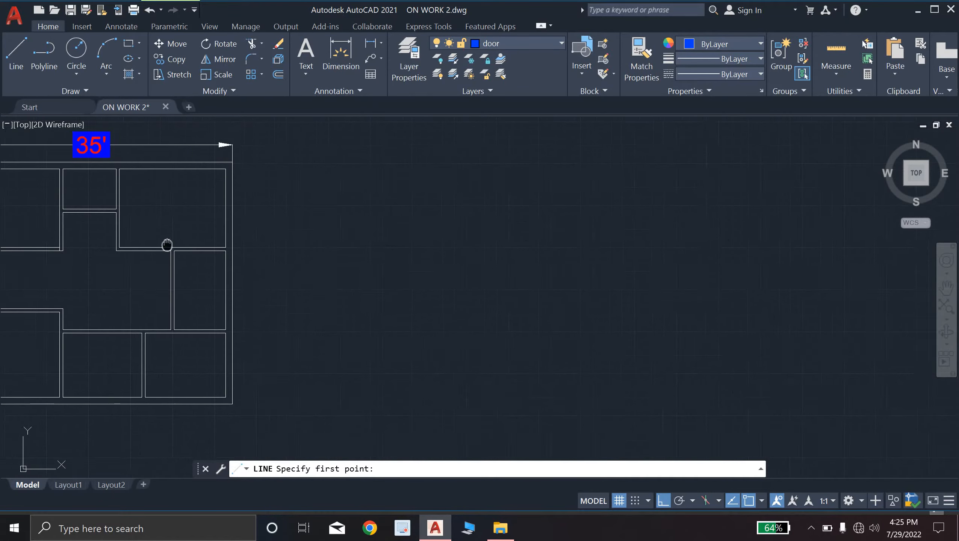
{"action": "scroll", "coordinate": [210, 235], "scroll_direction": "up", "scroll_amount": 6}
{"action": "scroll", "coordinate": [204, 226], "scroll_direction": "up", "scroll_amount": 4}
{"action": "scroll", "coordinate": [204, 226], "scroll_direction": "down", "scroll_amount": 4}
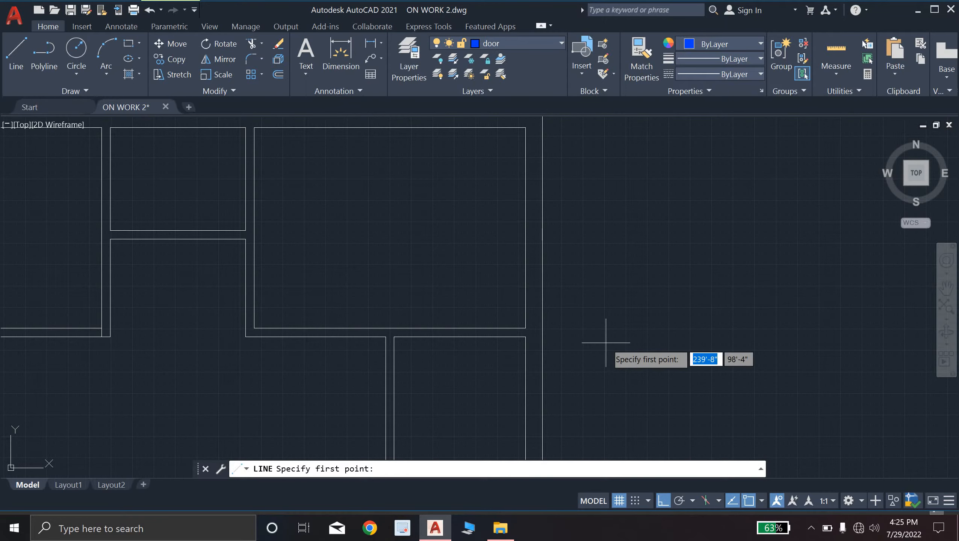
{"action": "scroll", "coordinate": [608, 319], "scroll_direction": "down", "scroll_amount": 2}
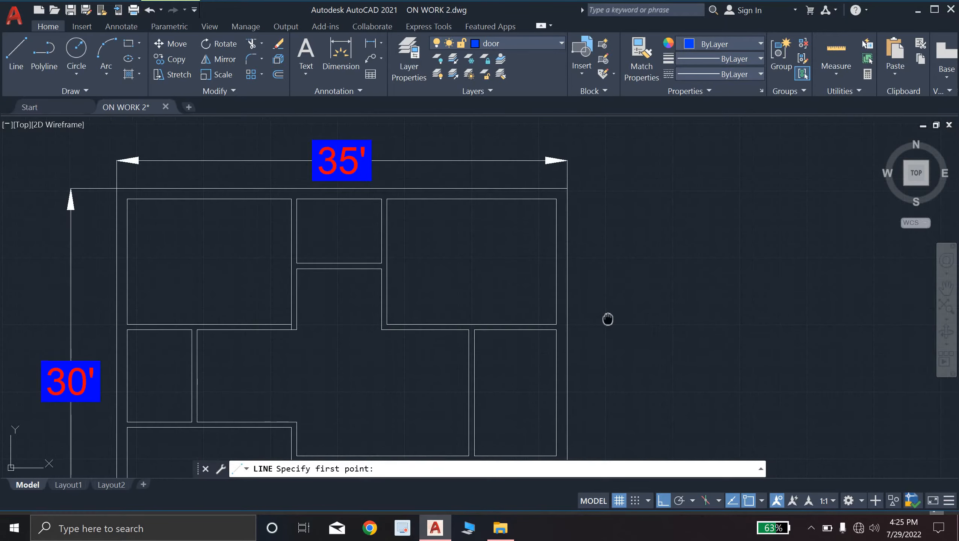
{"action": "middle_click_drag", "start_coordinate": [608, 319], "coordinate": [439, 326]}
{"action": "scroll", "coordinate": [475, 322], "scroll_direction": "down", "scroll_amount": 3}
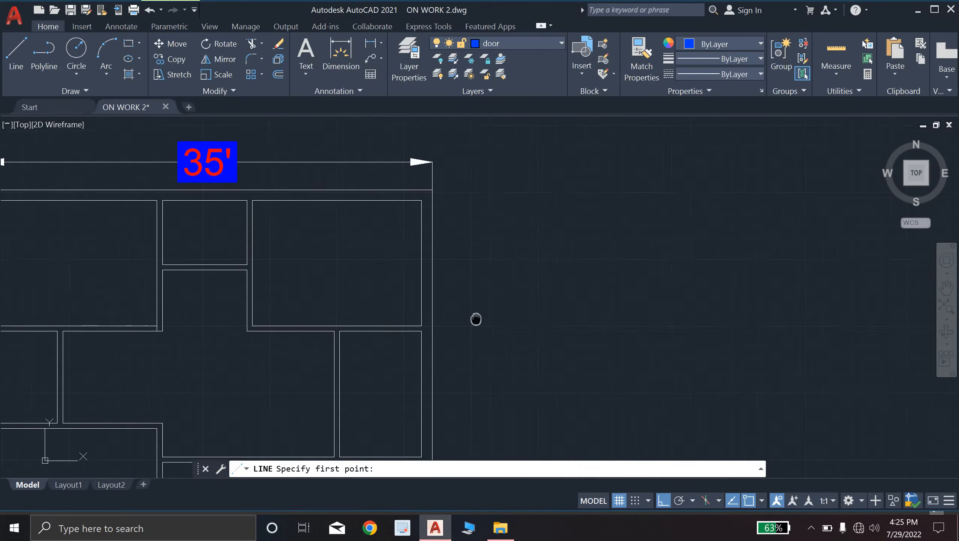
{"action": "middle_click_drag", "start_coordinate": [501, 306], "coordinate": [501, 235]}
{"action": "scroll", "coordinate": [351, 281], "scroll_direction": "up", "scroll_amount": 4}
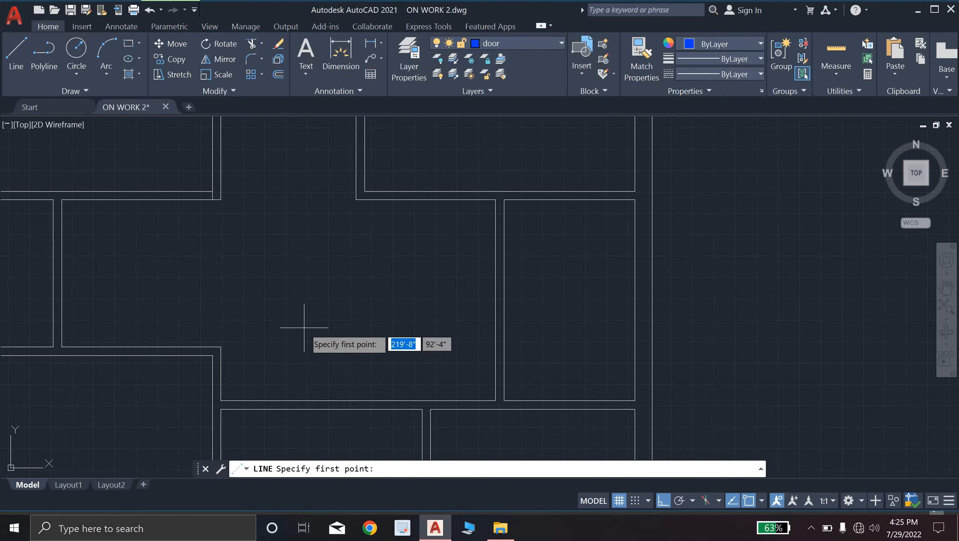
{"action": "scroll", "coordinate": [681, 227], "scroll_direction": "down", "scroll_amount": 4}
{"action": "scroll", "coordinate": [326, 320], "scroll_direction": "up", "scroll_amount": 6}
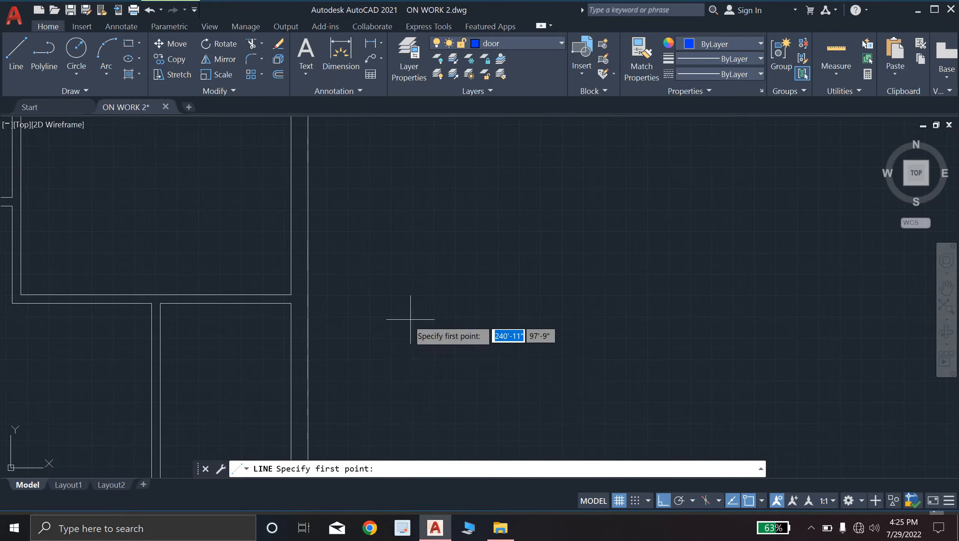
{"action": "left_click", "coordinate": [421, 328]}
{"action": "type", "text": "5"}
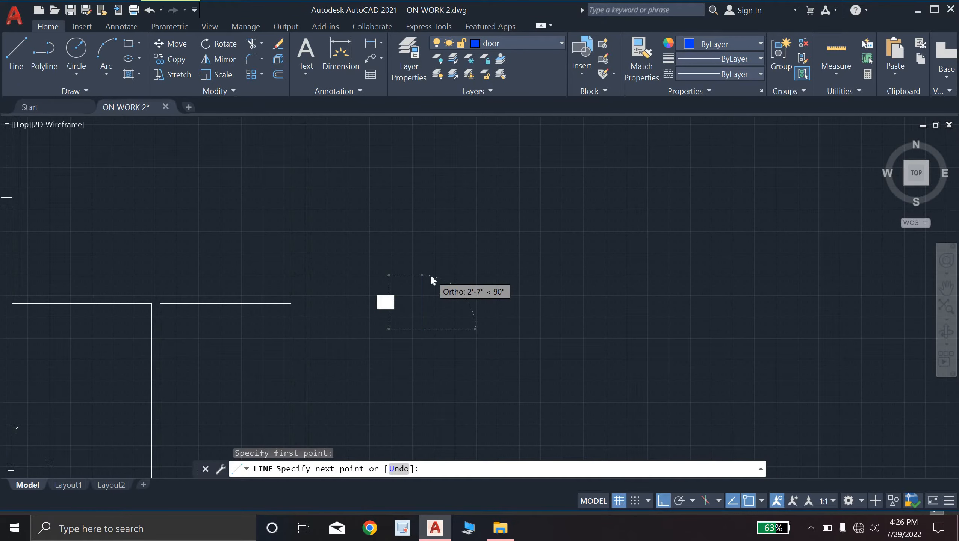
{"action": "type", "text": "\""}
{"action": "key", "text": "Return"}
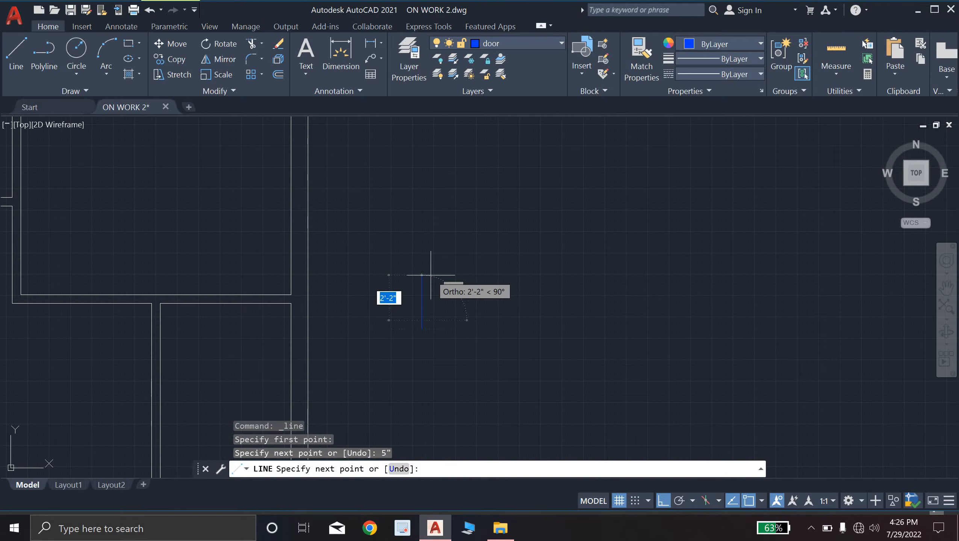
Step: Continue the line with a stepped top: 2" to the right, 1" down and 1" to the right
{"action": "scroll", "coordinate": [435, 317], "scroll_direction": "up", "scroll_amount": 8}
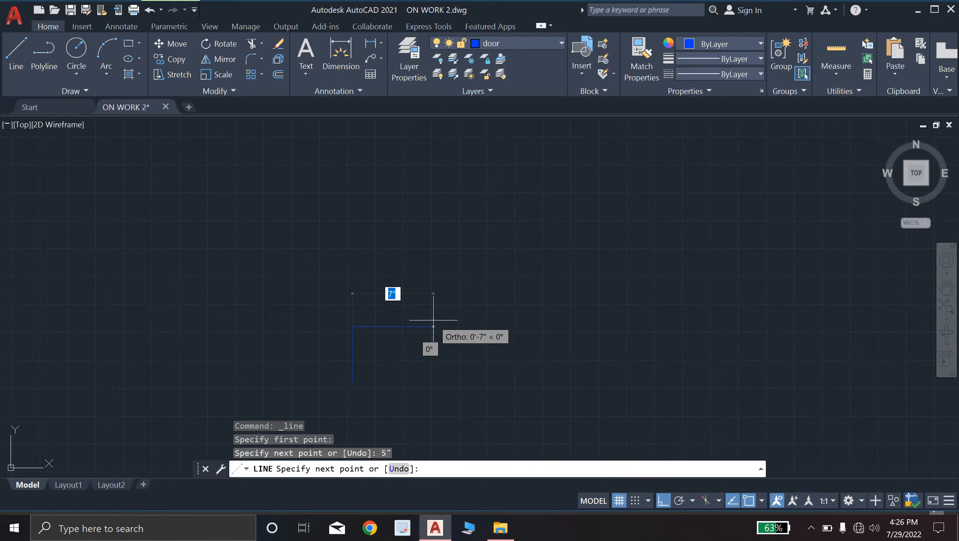
{"action": "scroll", "coordinate": [391, 334], "scroll_direction": "up", "scroll_amount": 4}
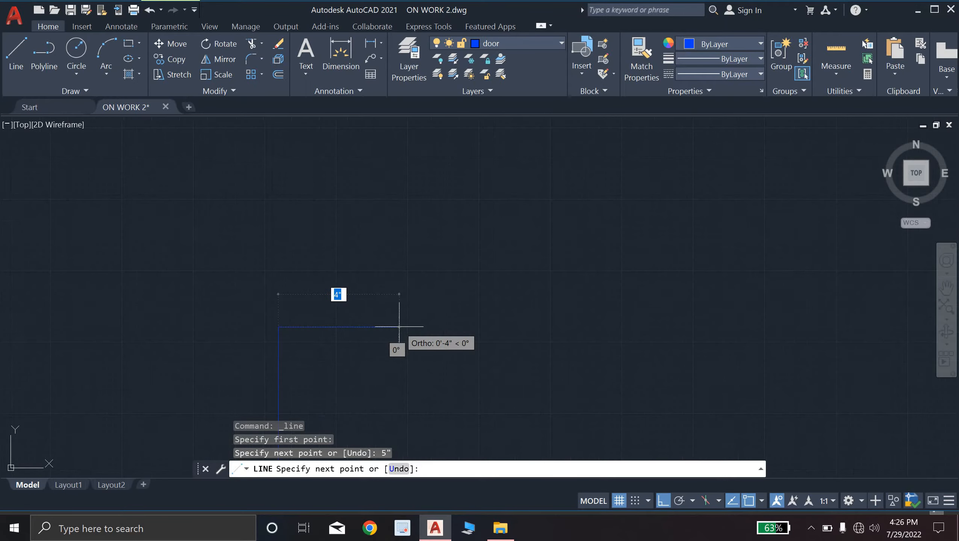
{"action": "key", "text": "BackSpace"}
{"action": "type", "text": "2"}
{"action": "key", "text": "Return"}
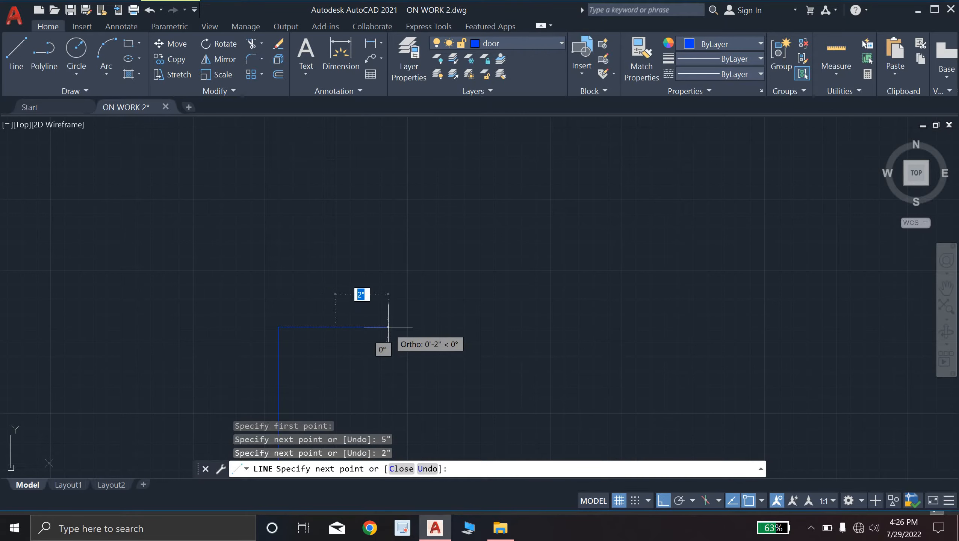
{"action": "key", "text": "BackSpace"}
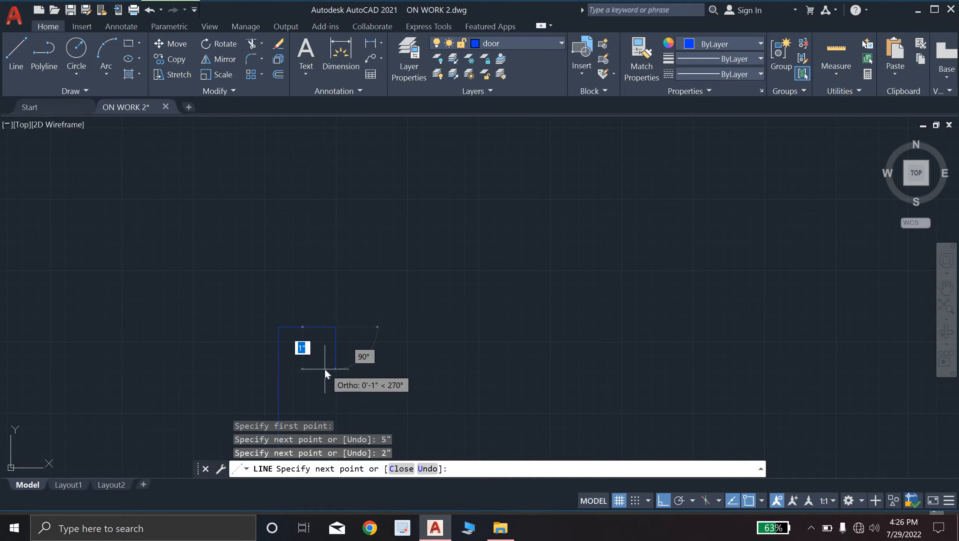
{"action": "type", "text": "1"}
{"action": "key", "text": "Return"}
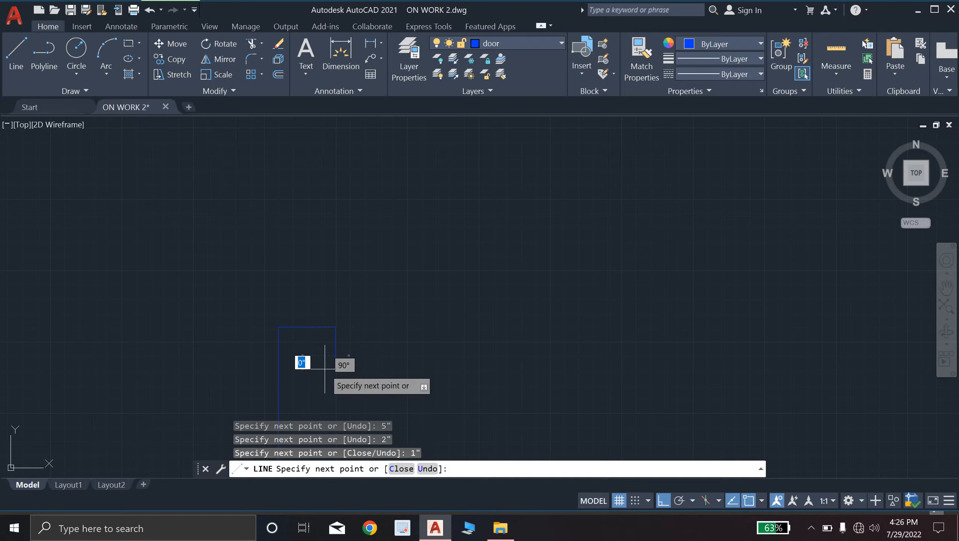
{"action": "type", "text": "1"}
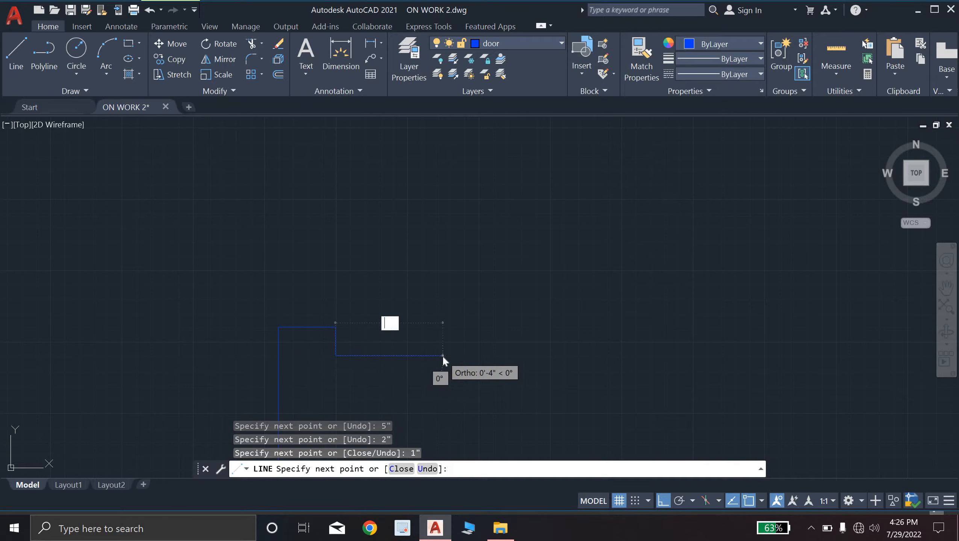
{"action": "key", "text": "Return"}
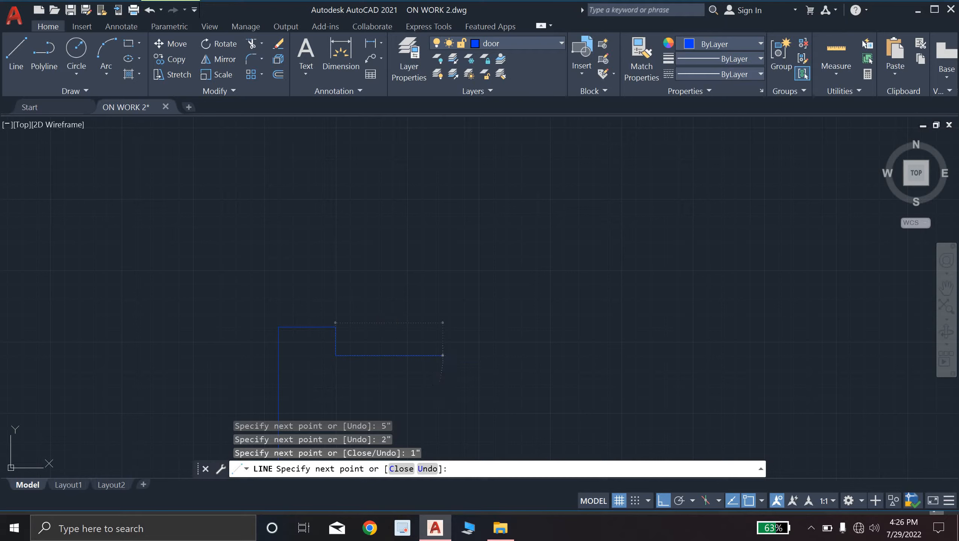
Step: Close the stepped outline with a vertical segment down to the starting level and a horizontal segment back to the start point
{"action": "scroll", "coordinate": [391, 318], "scroll_direction": "up", "scroll_amount": 3}
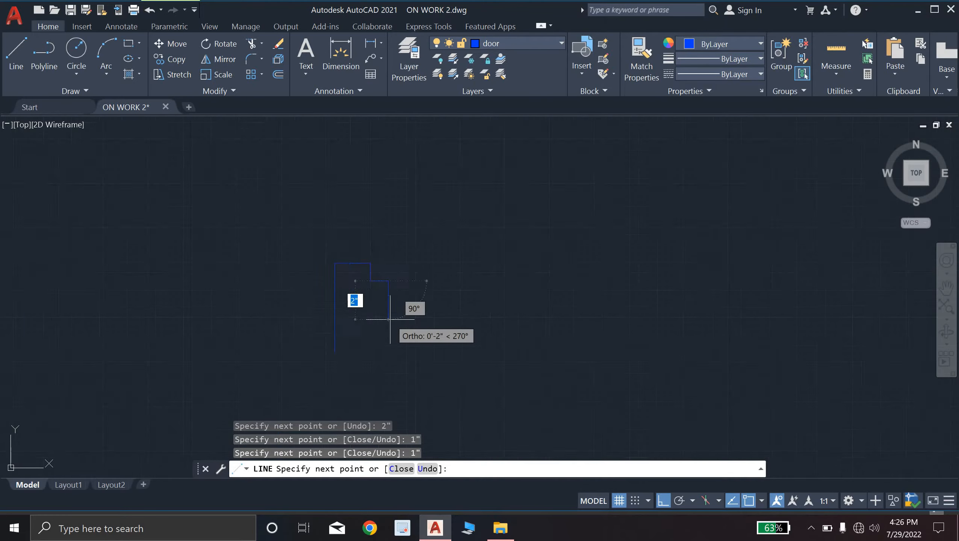
{"action": "scroll", "coordinate": [387, 323], "scroll_direction": "down", "scroll_amount": 3}
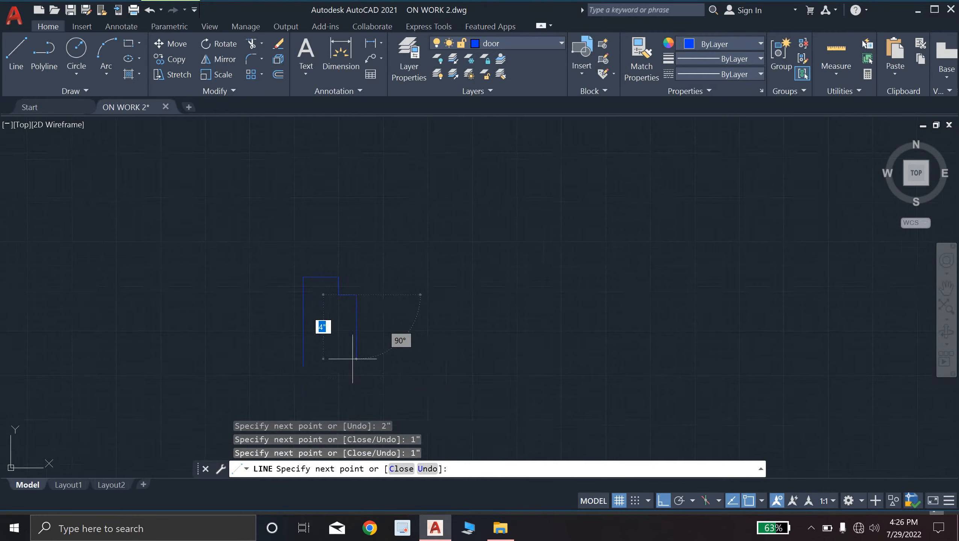
{"action": "scroll", "coordinate": [351, 363], "scroll_direction": "up", "scroll_amount": 4}
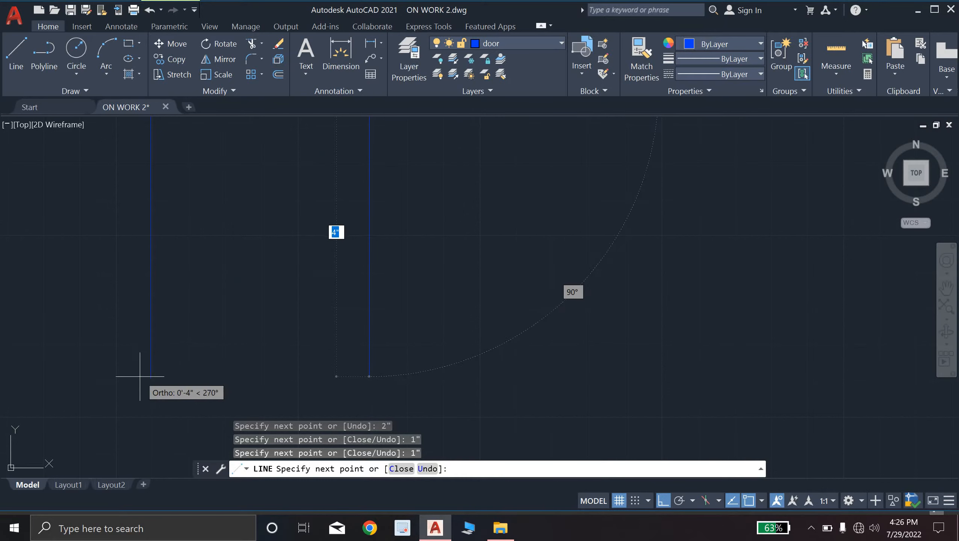
{"action": "left_click", "coordinate": [369, 377]}
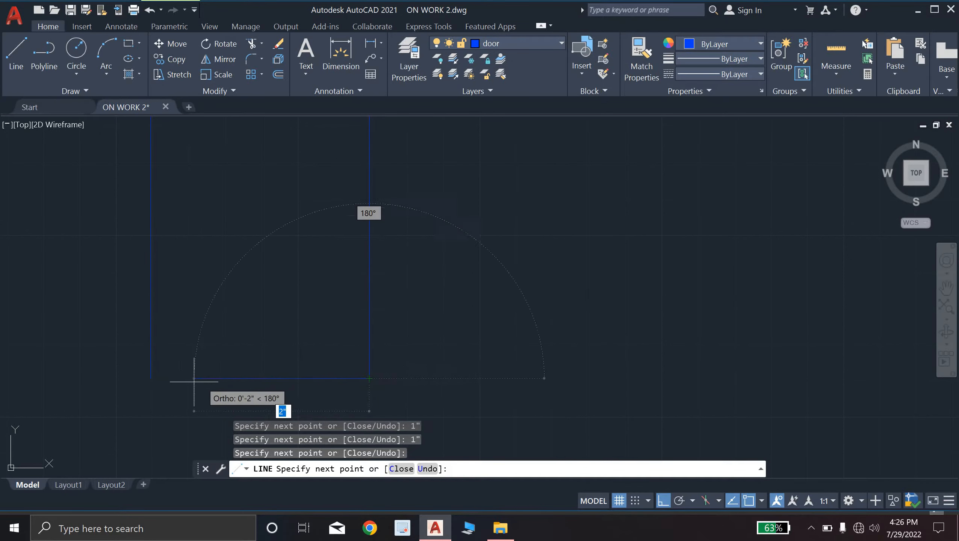
{"action": "left_click", "coordinate": [151, 378]}
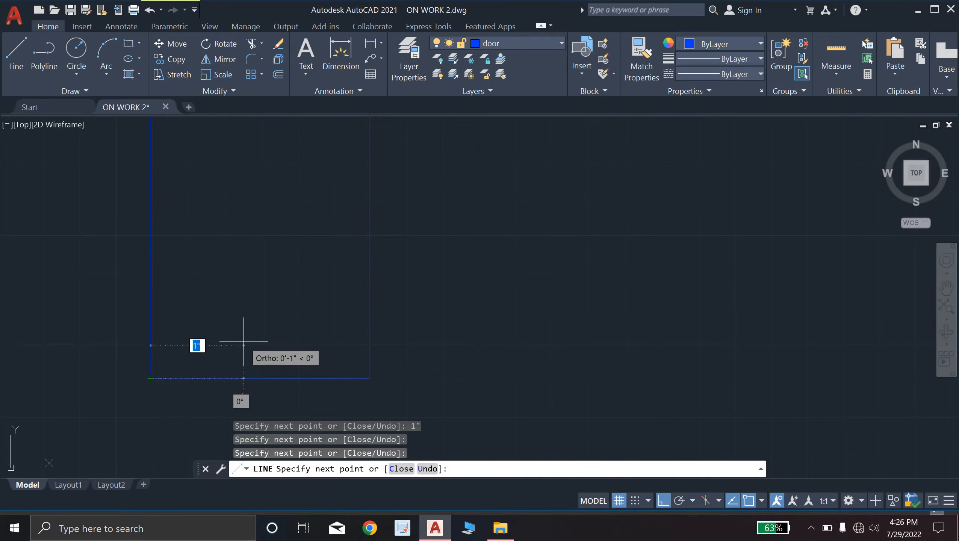
{"action": "key", "text": "Escape"}
{"action": "key", "text": "Escape"}
{"action": "scroll", "coordinate": [343, 294], "scroll_direction": "down", "scroll_amount": 3}
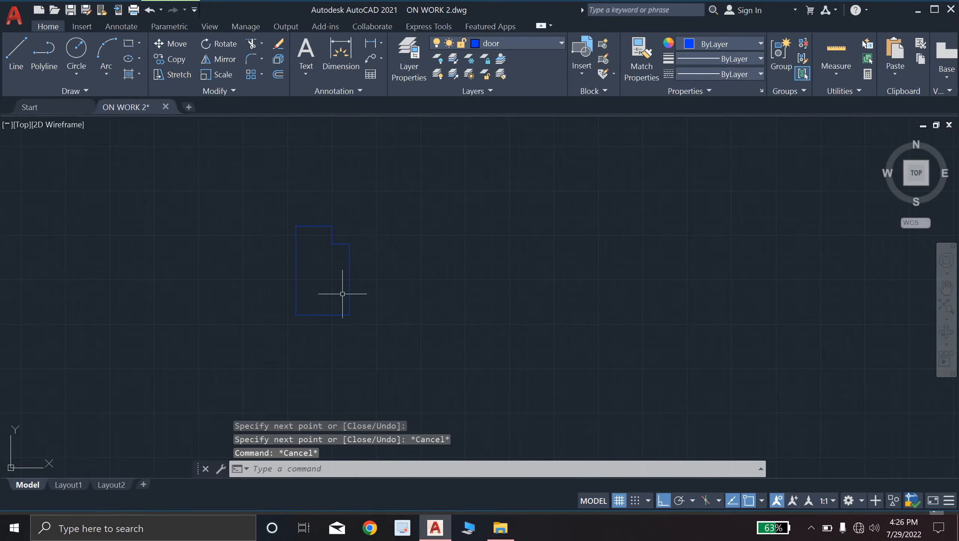
{"action": "middle_click_drag", "start_coordinate": [342, 295], "coordinate": [299, 346]}
{"action": "scroll", "coordinate": [297, 330], "scroll_direction": "up", "scroll_amount": 2}
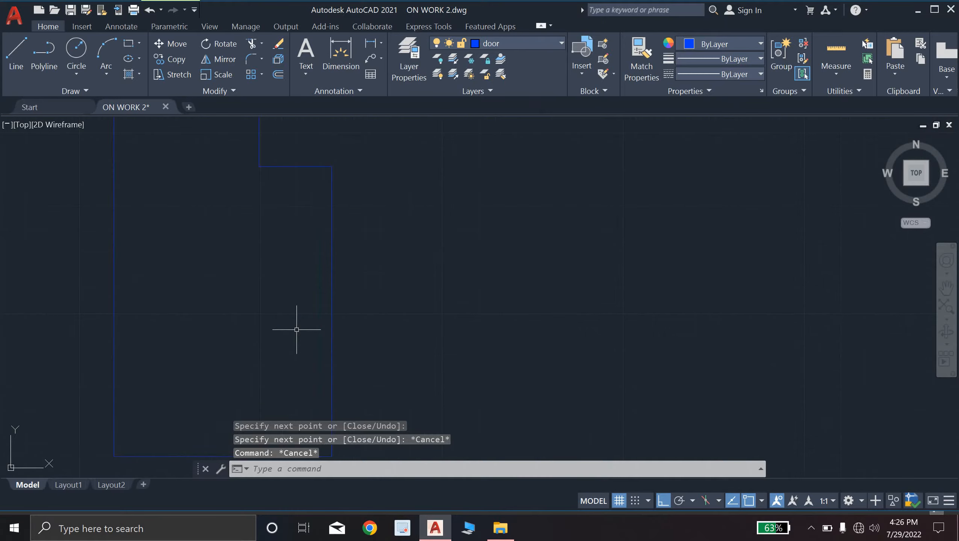
{"action": "scroll", "coordinate": [297, 329], "scroll_direction": "down", "scroll_amount": 1}
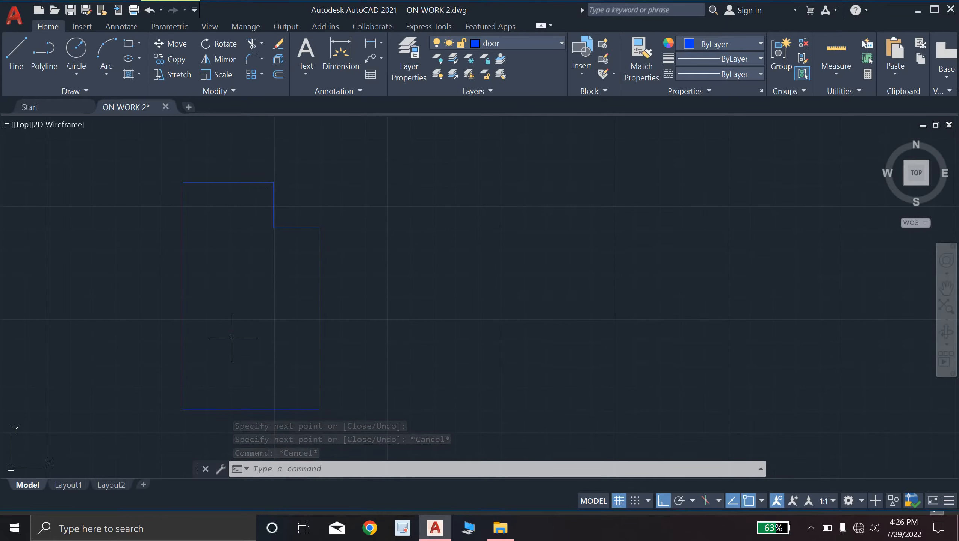
Step: Draw a 33" horizontal line to the right from the lower-right corner of the stepped frame profile
{"action": "scroll", "coordinate": [269, 323], "scroll_direction": "down", "scroll_amount": 2}
{"action": "scroll", "coordinate": [269, 322], "scroll_direction": "up", "scroll_amount": 1}
{"action": "middle_click_drag", "start_coordinate": [269, 323], "coordinate": [256, 312]}
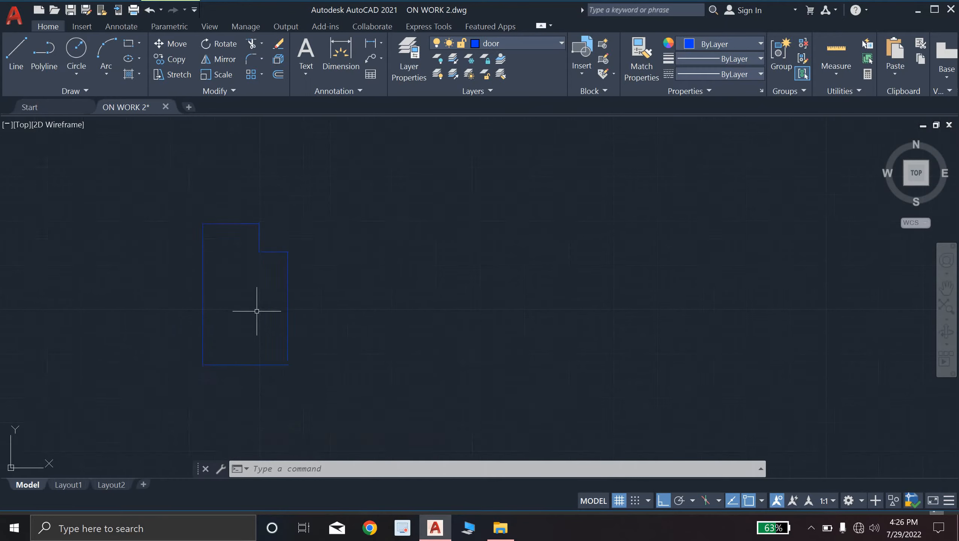
{"action": "left_click", "coordinate": [19, 58]}
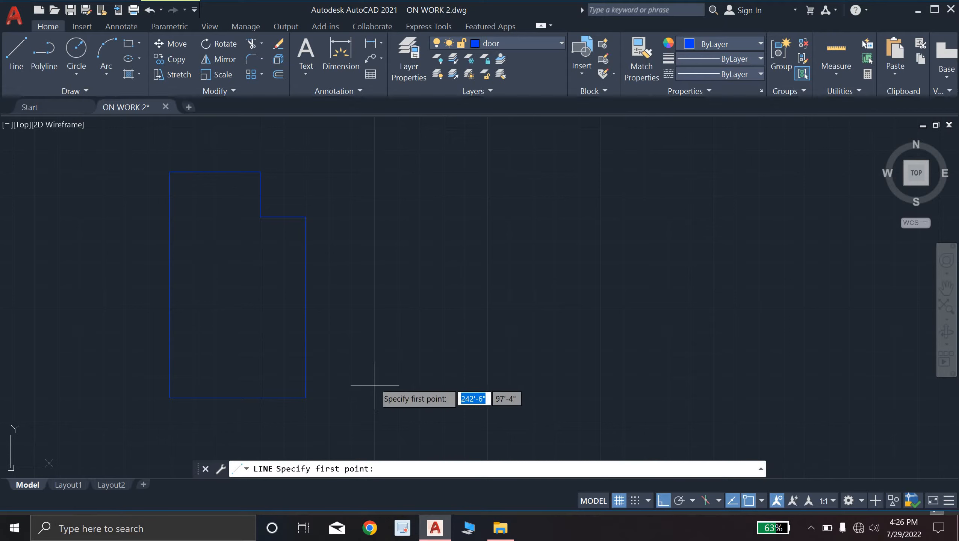
{"action": "left_click", "coordinate": [305, 397]}
{"action": "key", "text": "BackSpace"}
{"action": "type", "text": "33\""}
{"action": "key", "text": "Return"}
{"action": "key", "text": "Escape"}
{"action": "key", "text": "Escape"}
{"action": "key", "text": "Escape"}
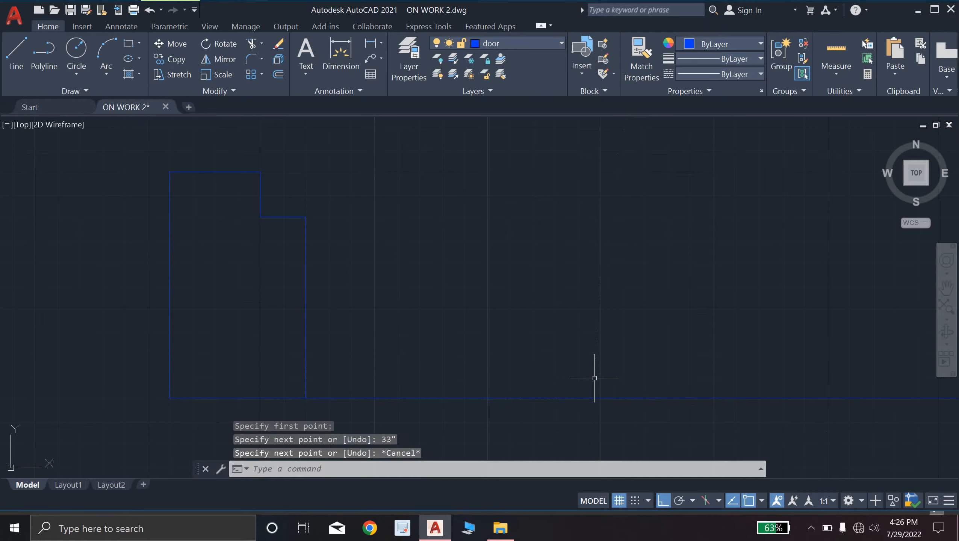
Step: Mirror the stepped frame profile about a vertical axis through the 33" line's midpoint, keeping the source objects
{"action": "scroll", "coordinate": [594, 378], "scroll_direction": "down", "scroll_amount": 2}
{"action": "middle_click_drag", "start_coordinate": [587, 379], "coordinate": [400, 351]}
{"action": "scroll", "coordinate": [538, 324], "scroll_direction": "down", "scroll_amount": 2}
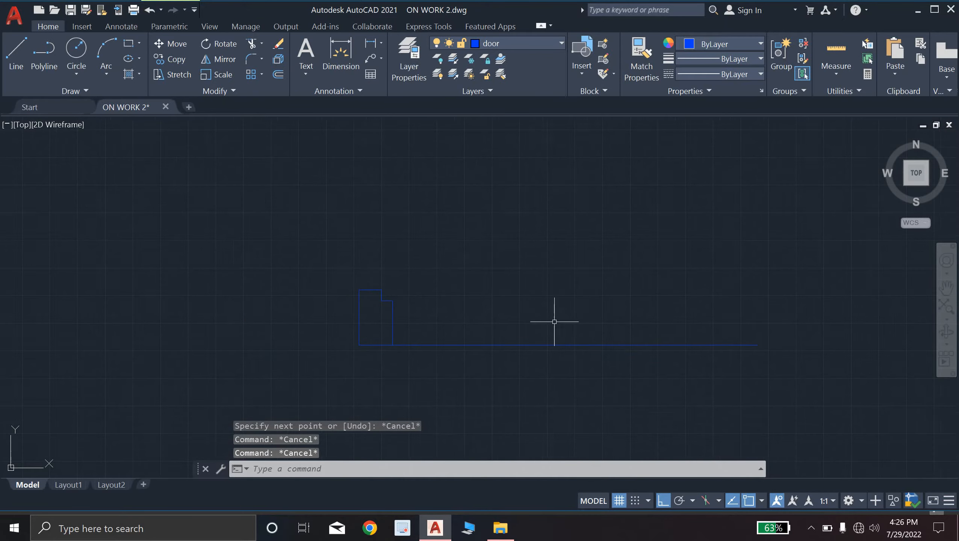
{"action": "middle_click_drag", "start_coordinate": [542, 327], "coordinate": [482, 354]}
{"action": "scroll", "coordinate": [485, 354], "scroll_direction": "up", "scroll_amount": 2}
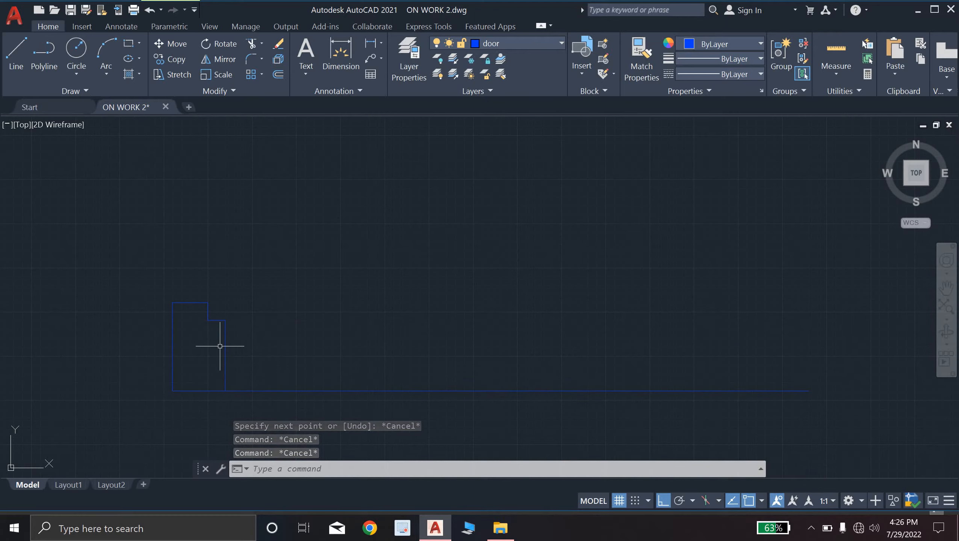
{"action": "scroll", "coordinate": [219, 346], "scroll_direction": "up", "scroll_amount": 2}
{"action": "scroll", "coordinate": [220, 345], "scroll_direction": "down", "scroll_amount": 2}
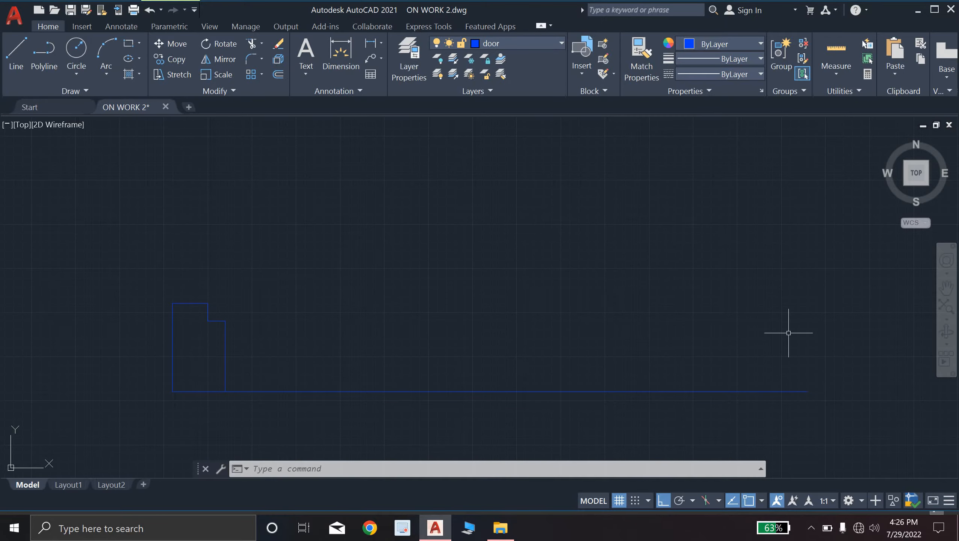
{"action": "mouse_move", "coordinate": [239, 355]}
{"action": "left_mouse_down"}
{"action": "mouse_move", "coordinate": [203, 279]}
{"action": "mouse_move", "coordinate": [141, 273]}
{"action": "mouse_move", "coordinate": [134, 328]}
{"action": "mouse_move", "coordinate": [181, 365]}
{"action": "left_mouse_up"}
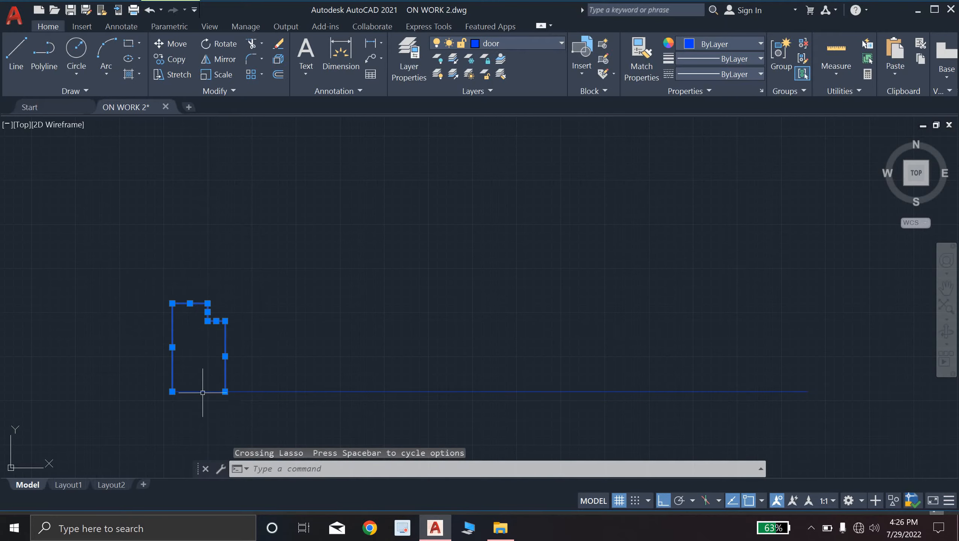
{"action": "left_click", "coordinate": [199, 391]}
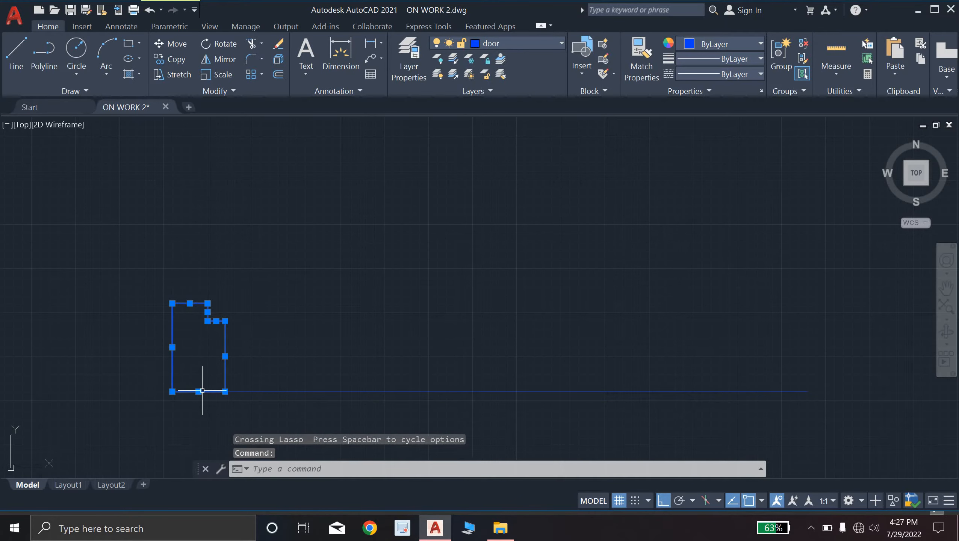
{"action": "left_click", "coordinate": [218, 59]}
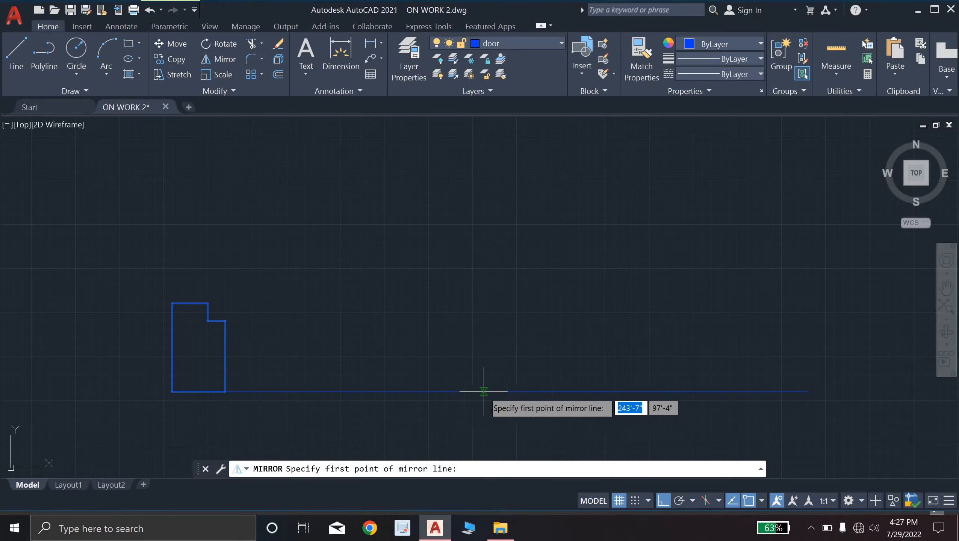
{"action": "left_click", "coordinate": [516, 392]}
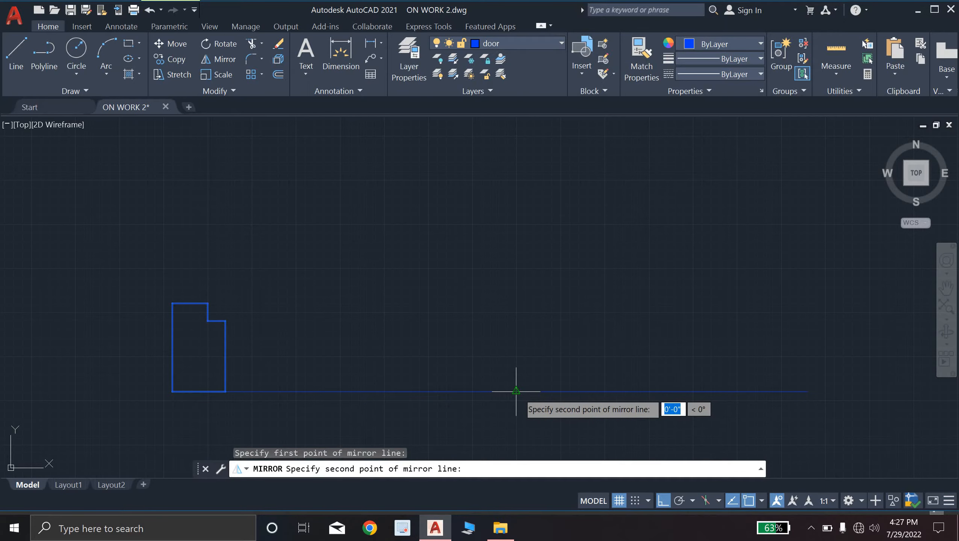
{"action": "left_click", "coordinate": [520, 359]}
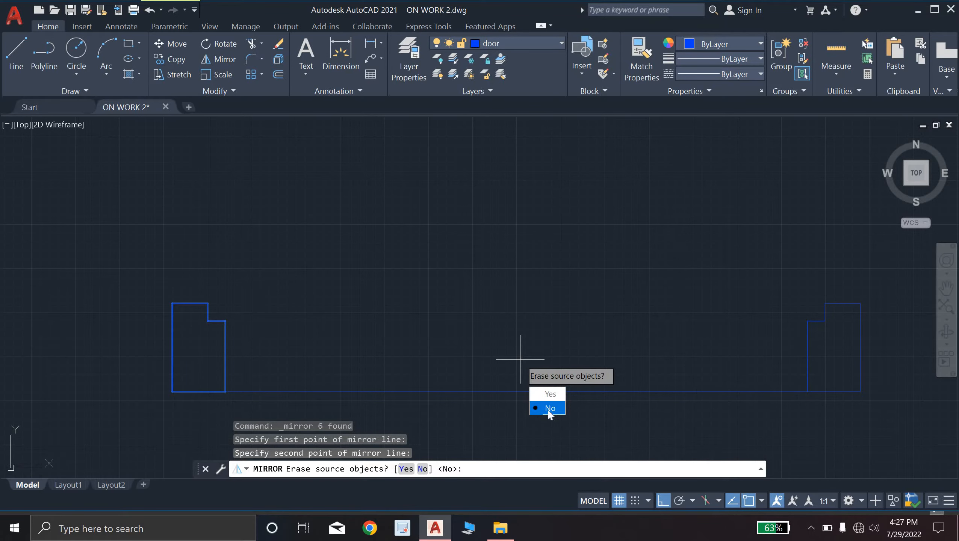
{"action": "key", "text": "Return"}
{"action": "key", "text": "Escape"}
{"action": "key", "text": "Escape"}
{"action": "key", "text": "Escape"}
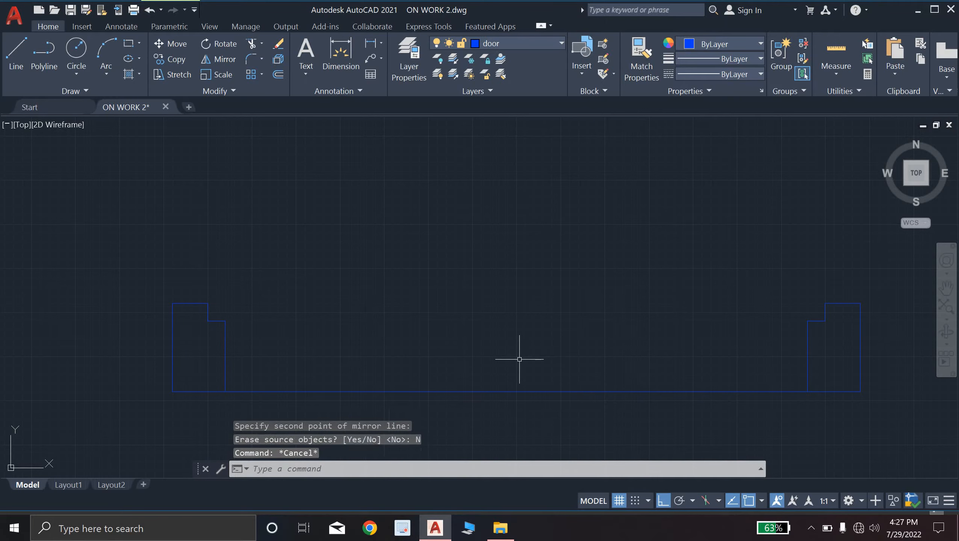
{"action": "mouse_move", "coordinate": [160, 280]}
{"action": "left_mouse_down"}
{"action": "mouse_move", "coordinate": [250, 334]}
{"action": "mouse_move", "coordinate": [252, 347]}
{"action": "left_mouse_up"}
{"action": "left_click", "coordinate": [123, 278]}
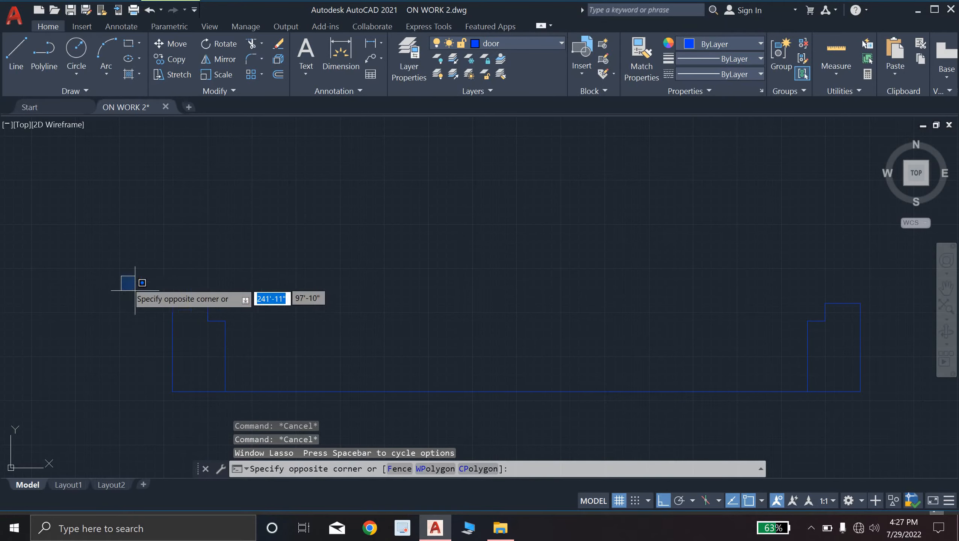
{"action": "key", "text": "Escape"}
Step: Erase the 33" horizontal line connecting the two frame profiles
{"action": "scroll", "coordinate": [336, 354], "scroll_direction": "down", "scroll_amount": 2}
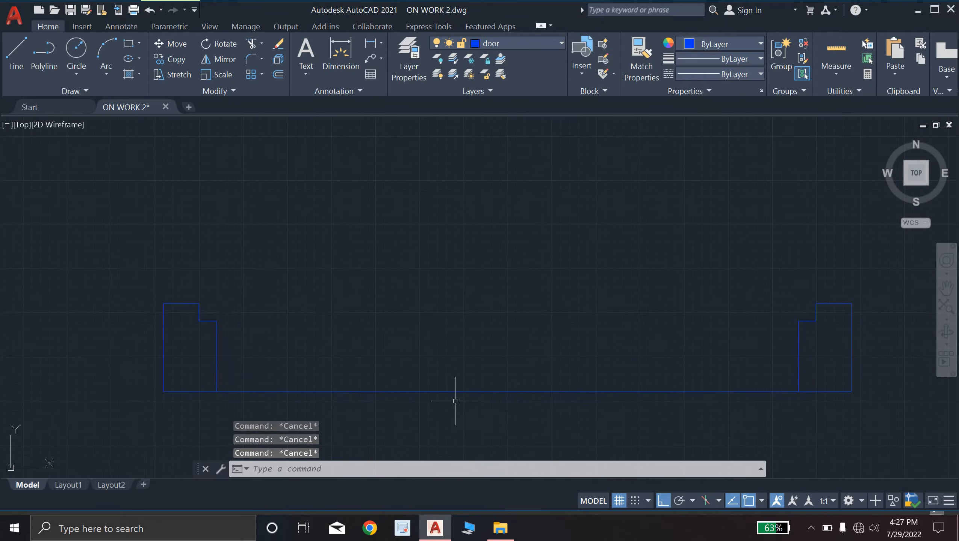
{"action": "left_click", "coordinate": [454, 392]}
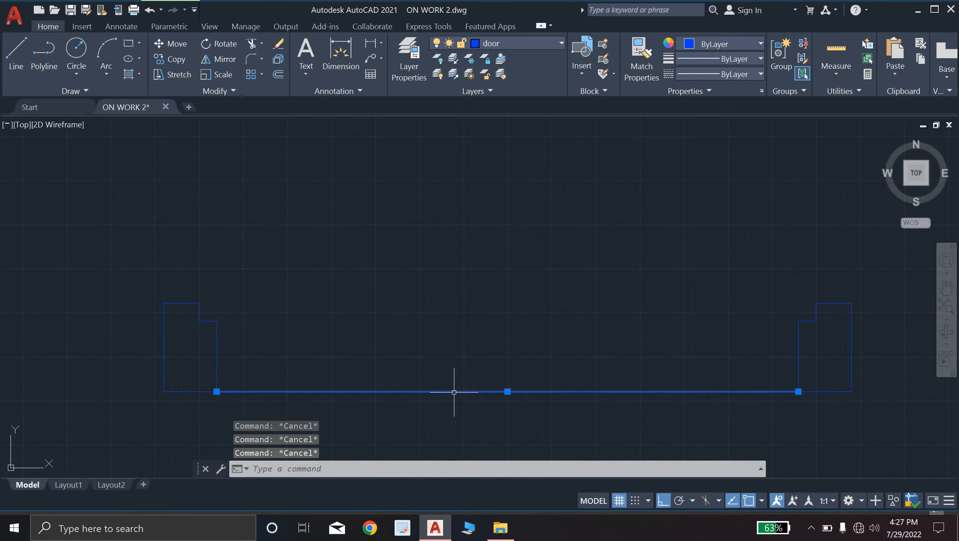
{"action": "left_click", "coordinate": [278, 50]}
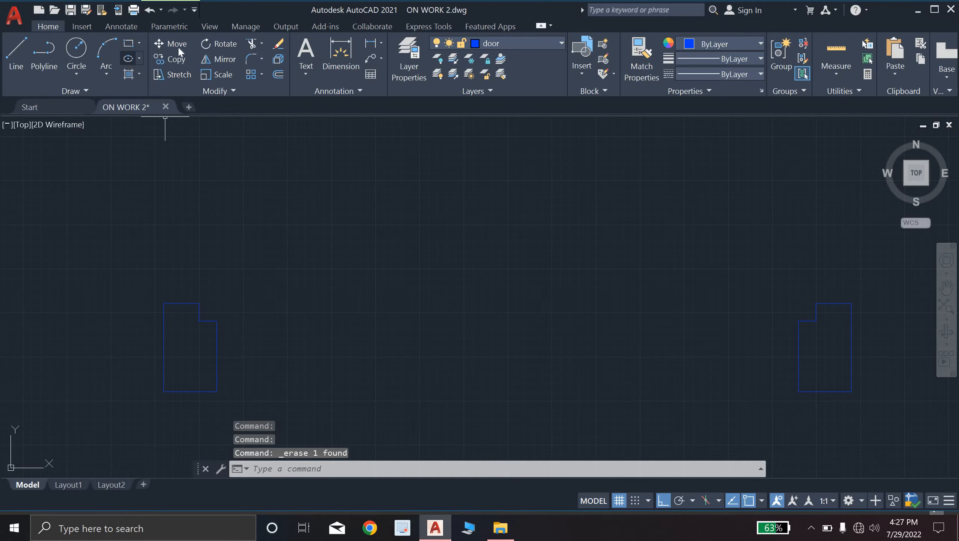
Step: Draw a circle centered on the left frame's inner step corner with its radius reaching the right frame's matching step corner
{"action": "left_click", "coordinate": [77, 49]}
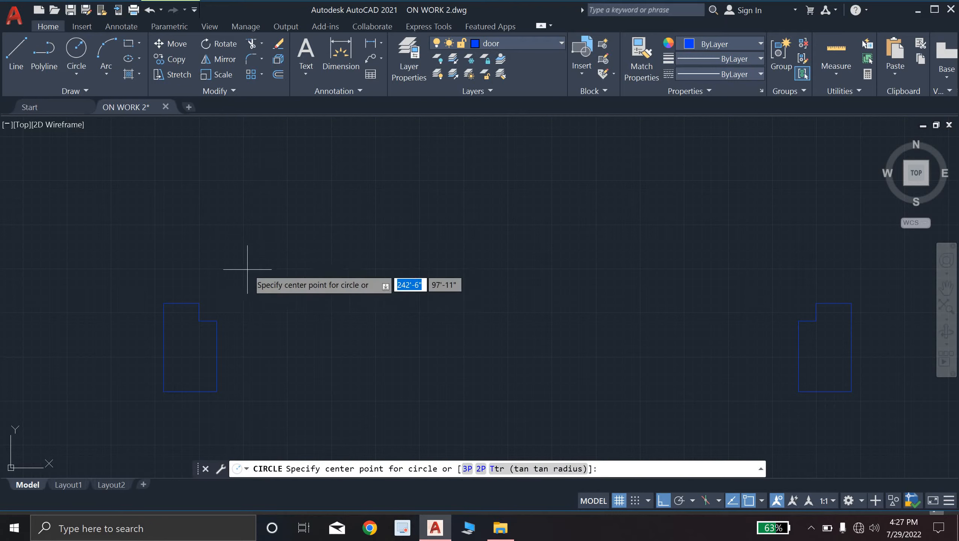
{"action": "left_click", "coordinate": [197, 319]}
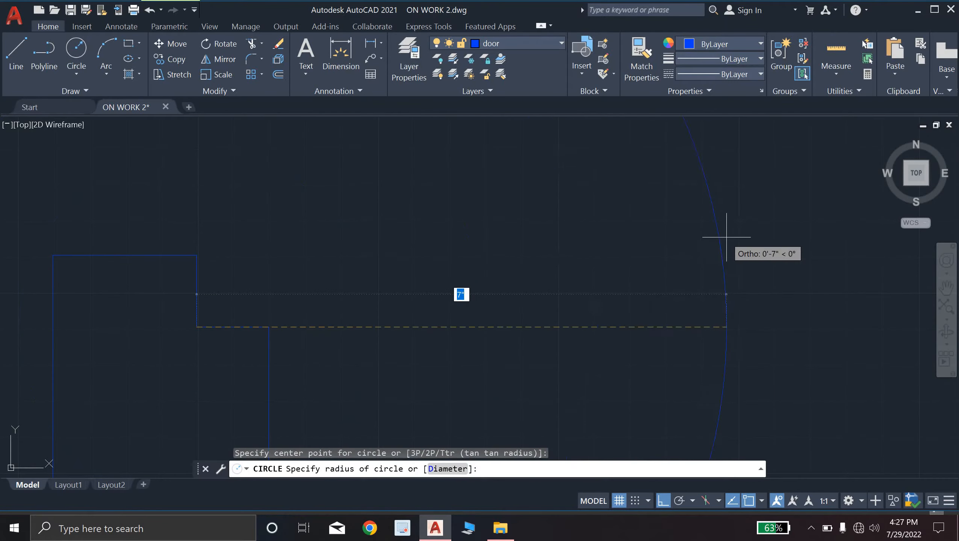
{"action": "scroll", "coordinate": [727, 227], "scroll_direction": "down", "scroll_amount": 5}
{"action": "middle_click_drag", "start_coordinate": [726, 237], "coordinate": [252, 278]}
{"action": "scroll", "coordinate": [551, 297], "scroll_direction": "up", "scroll_amount": 5}
{"action": "scroll", "coordinate": [551, 297], "scroll_direction": "up", "scroll_amount": 2}
{"action": "left_click", "coordinate": [573, 271]}
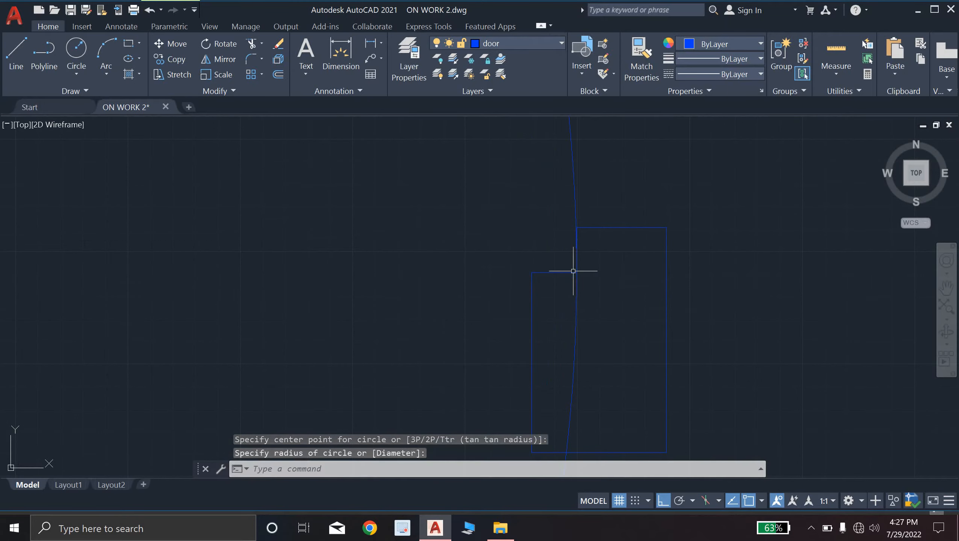
{"action": "scroll", "coordinate": [566, 260], "scroll_direction": "down", "scroll_amount": 5}
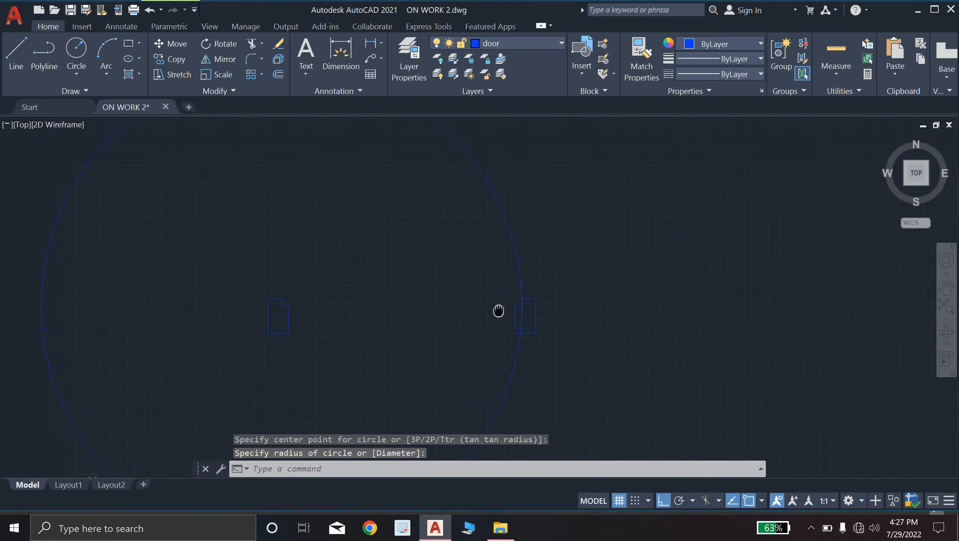
Step: Extend the left frame's right edge and its short vertical step edge upward to the circle to form the door leaf
{"action": "type", "text": "E"}
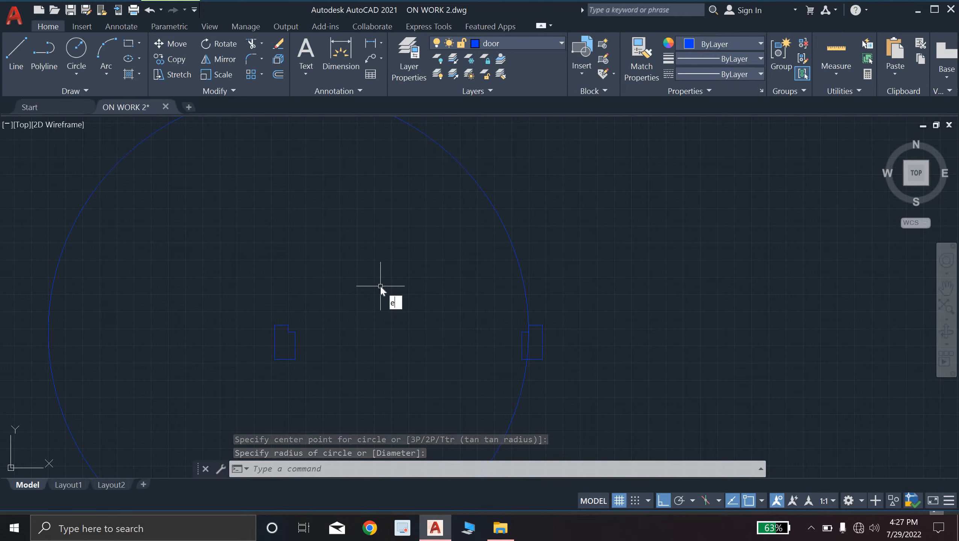
{"action": "type", "text": "X"}
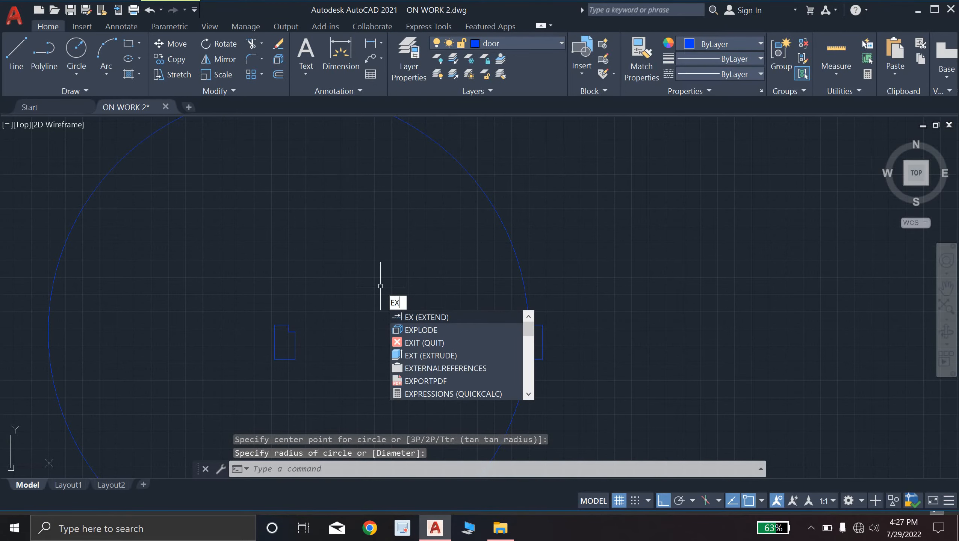
{"action": "key", "text": "Return"}
{"action": "scroll", "coordinate": [293, 305], "scroll_direction": "up", "scroll_amount": 4}
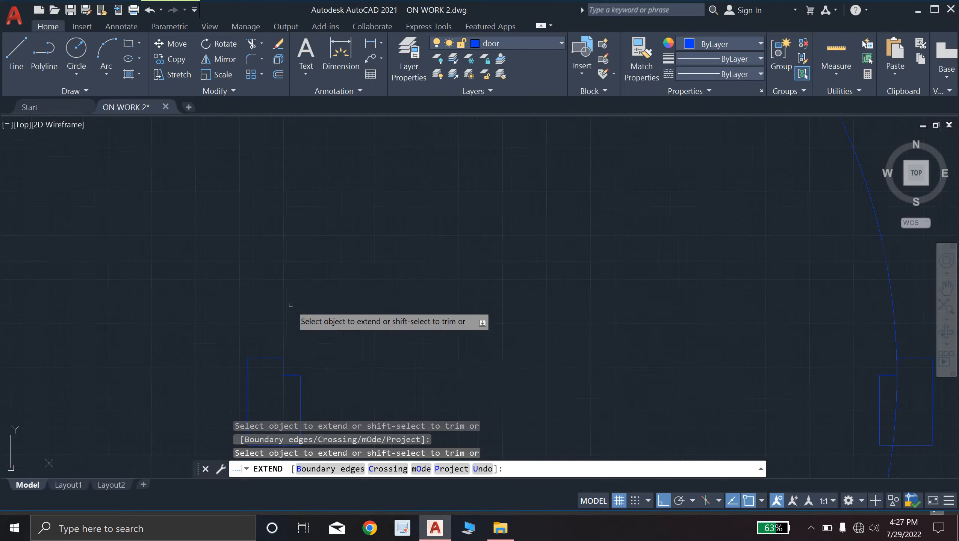
{"action": "left_click", "coordinate": [300, 386]}
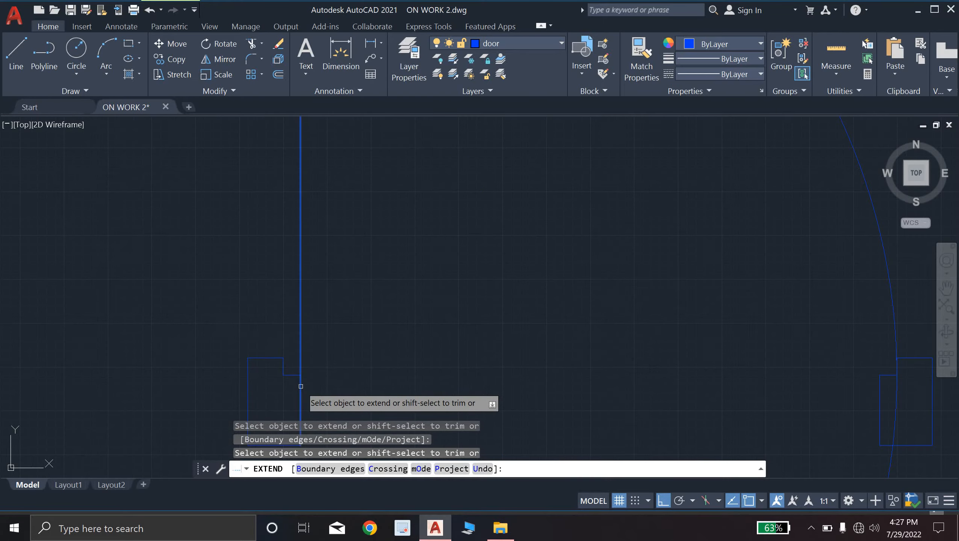
{"action": "left_click", "coordinate": [283, 366]}
{"action": "scroll", "coordinate": [379, 308], "scroll_direction": "down", "scroll_amount": 3}
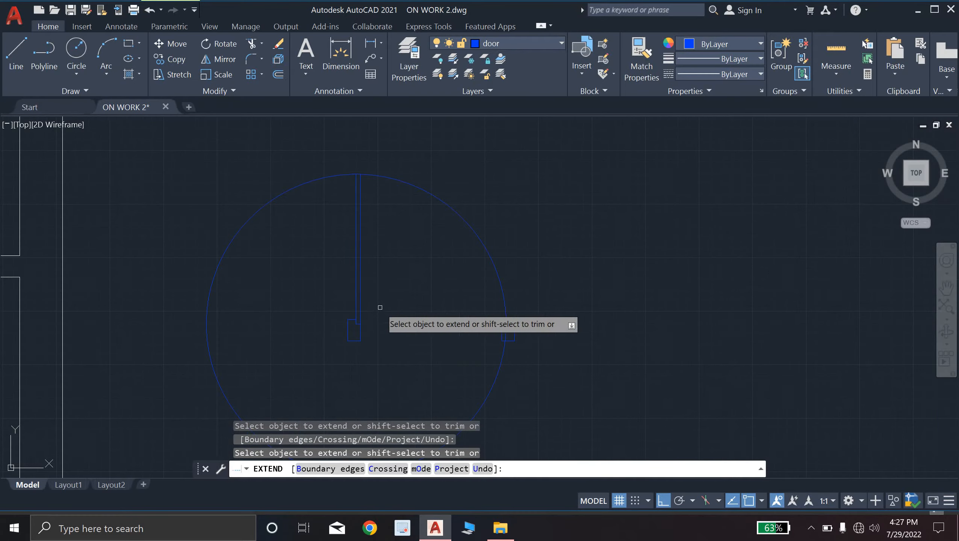
{"action": "key", "text": "Escape"}
{"action": "key", "text": "Escape"}
{"action": "key", "text": "Escape"}
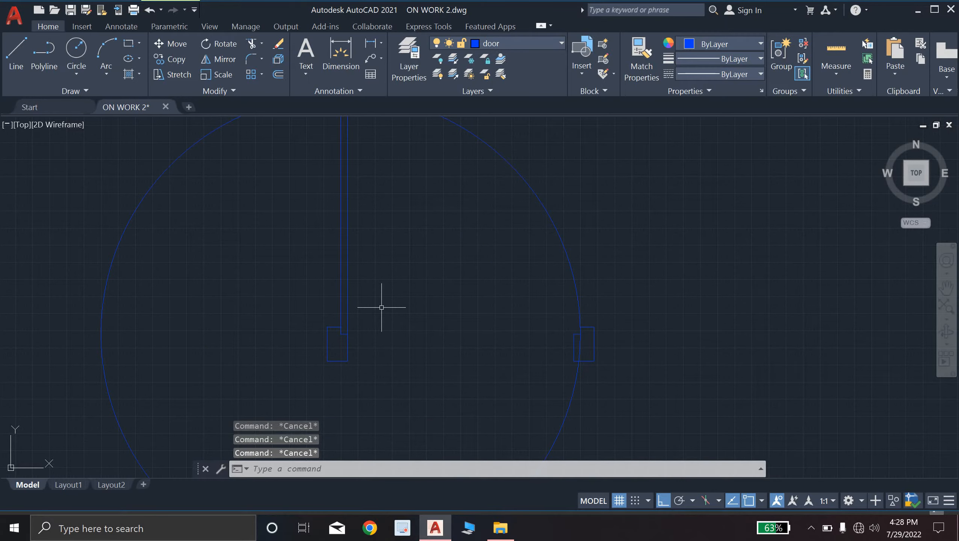
Step: Trim the circle to a quarter arc between the door leaf's top and the right frame, removing the piece inside that frame
{"action": "type", "text": "r"}
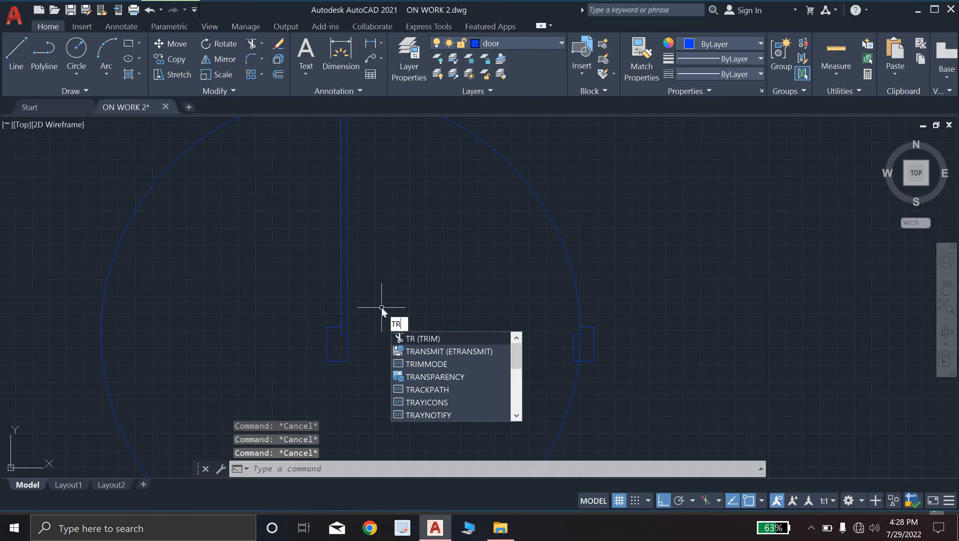
{"action": "key", "text": "Return"}
{"action": "scroll", "coordinate": [381, 308], "scroll_direction": "down", "scroll_amount": 4}
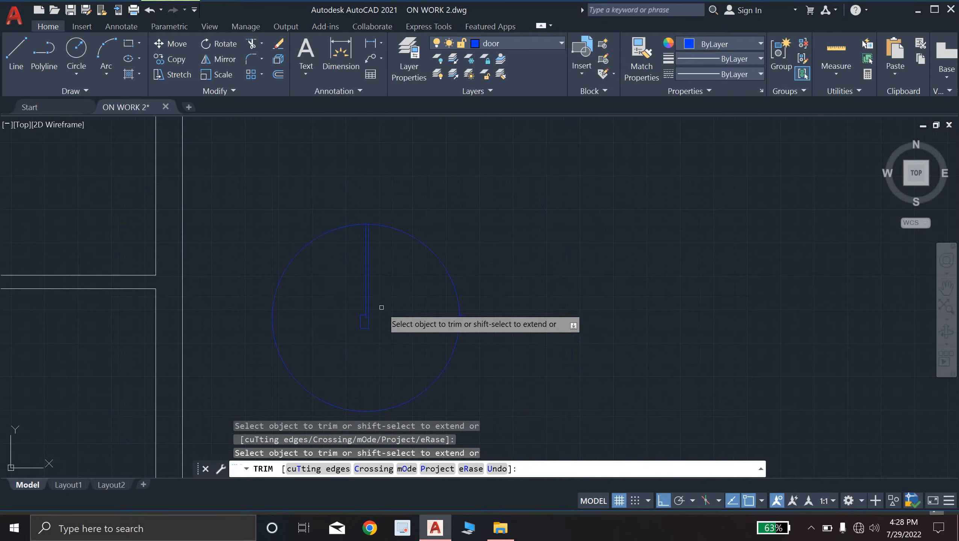
{"action": "middle_click_drag", "start_coordinate": [340, 259], "coordinate": [313, 236]}
{"action": "scroll", "coordinate": [432, 358], "scroll_direction": "up", "scroll_amount": 4}
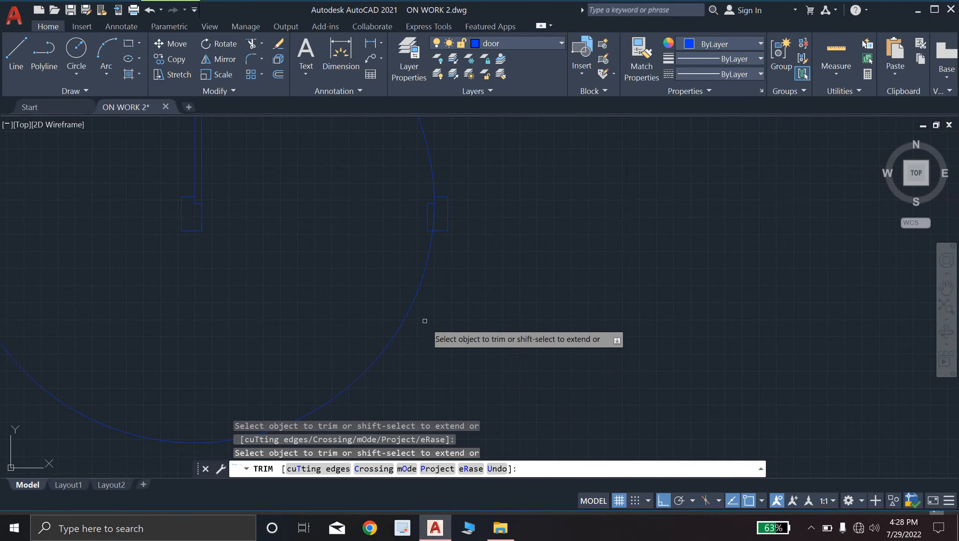
{"action": "scroll", "coordinate": [368, 221], "scroll_direction": "down", "scroll_amount": 3}
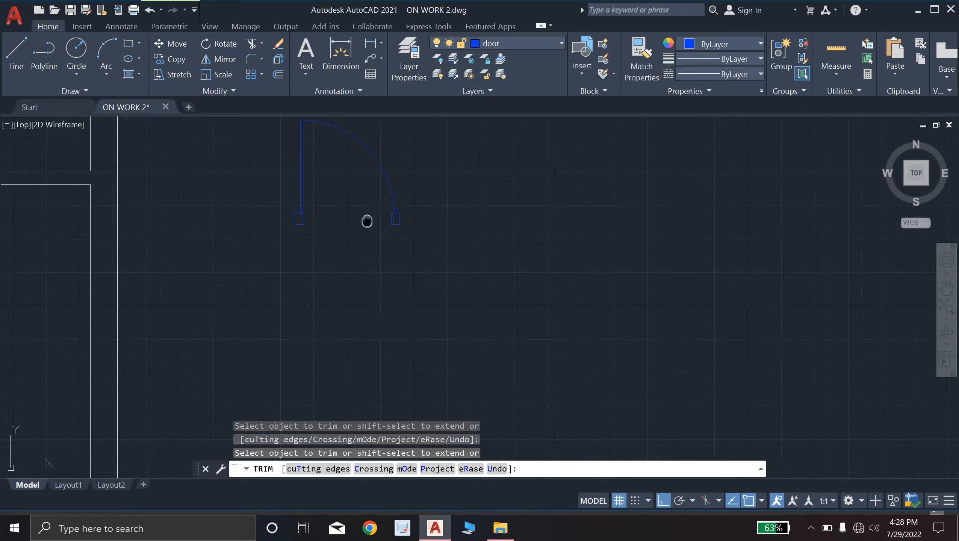
{"action": "scroll", "coordinate": [321, 319], "scroll_direction": "up", "scroll_amount": 5}
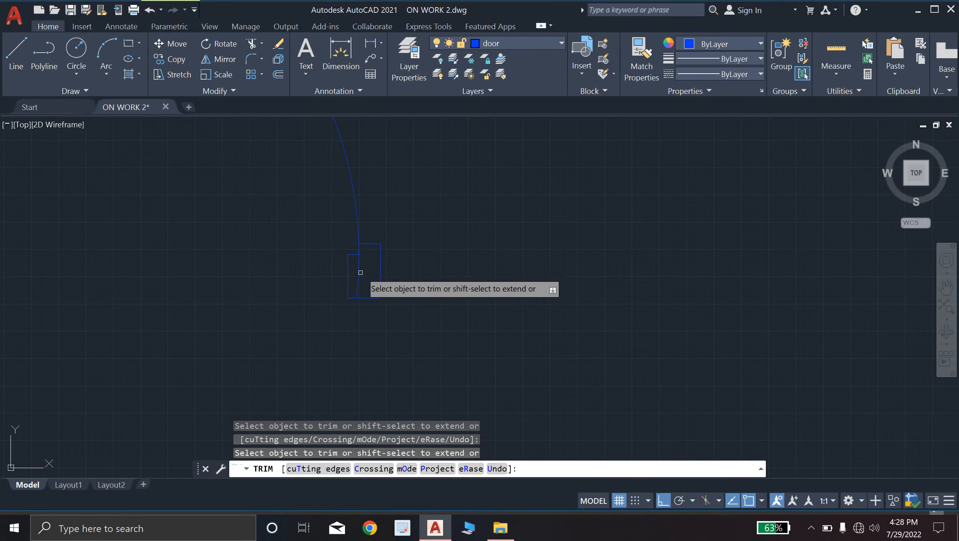
{"action": "scroll", "coordinate": [368, 271], "scroll_direction": "down", "scroll_amount": 2}
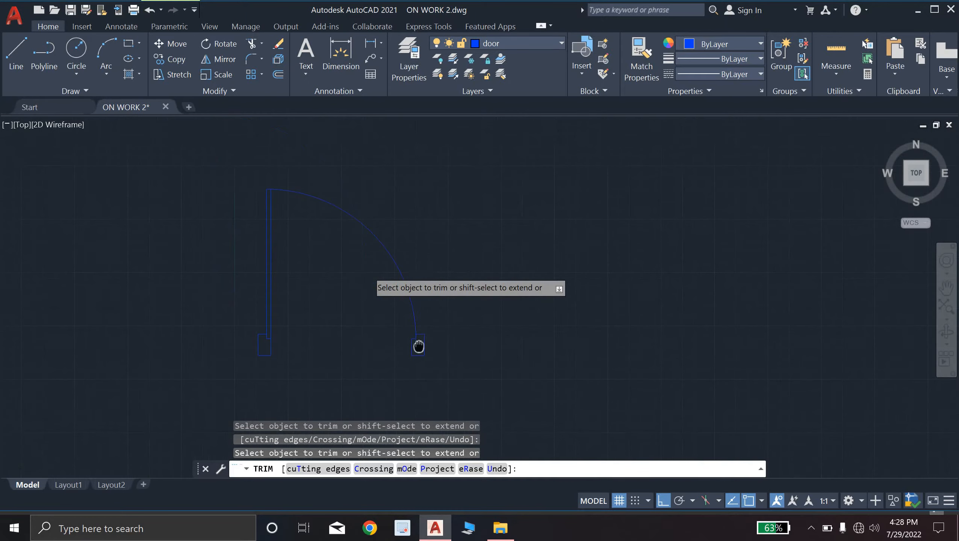
{"action": "scroll", "coordinate": [380, 288], "scroll_direction": "up", "scroll_amount": 2}
{"action": "key", "text": "Escape"}
{"action": "key", "text": "Escape"}
{"action": "key", "text": "Escape"}
{"action": "key", "text": "Escape"}
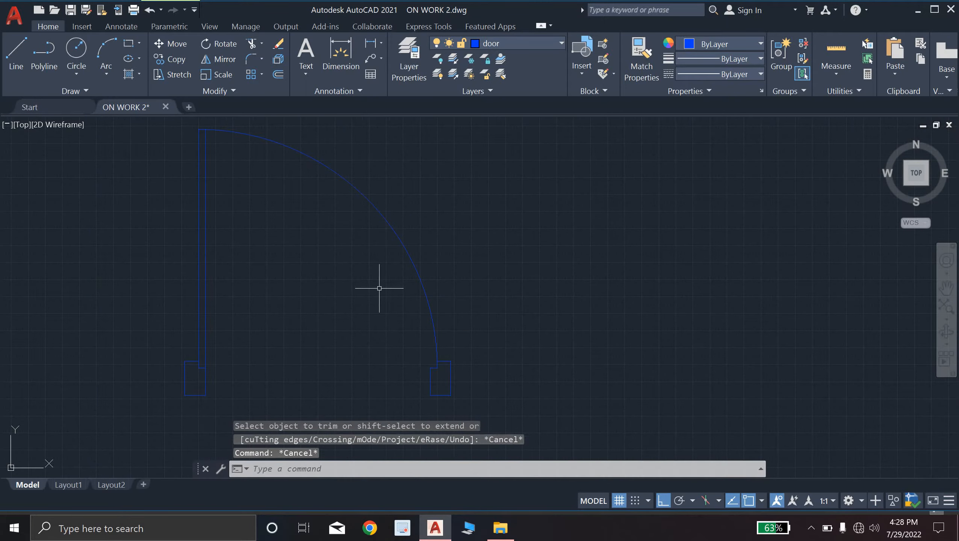
{"action": "scroll", "coordinate": [379, 288], "scroll_direction": "down", "scroll_amount": 3}
{"action": "scroll", "coordinate": [371, 304], "scroll_direction": "up", "scroll_amount": 4}
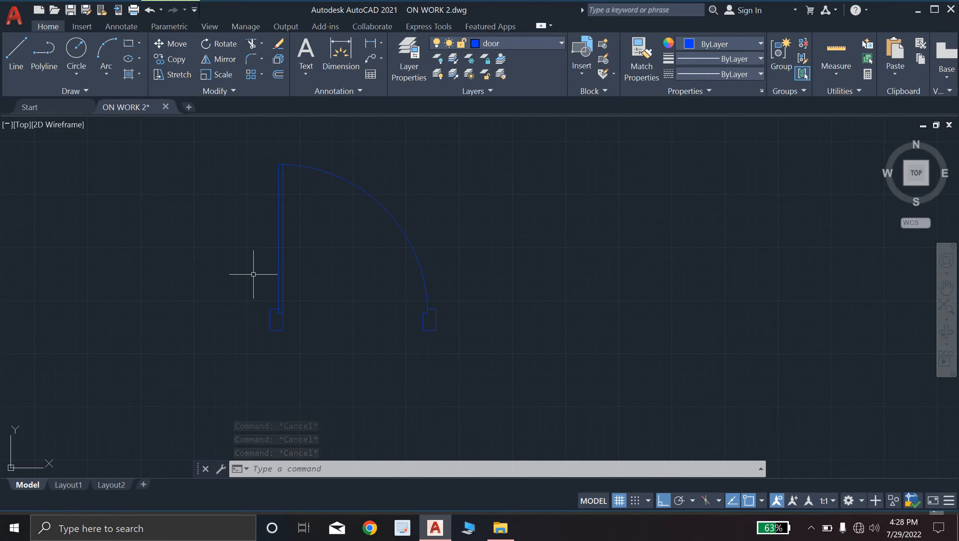
{"action": "scroll", "coordinate": [498, 265], "scroll_direction": "down", "scroll_amount": 4}
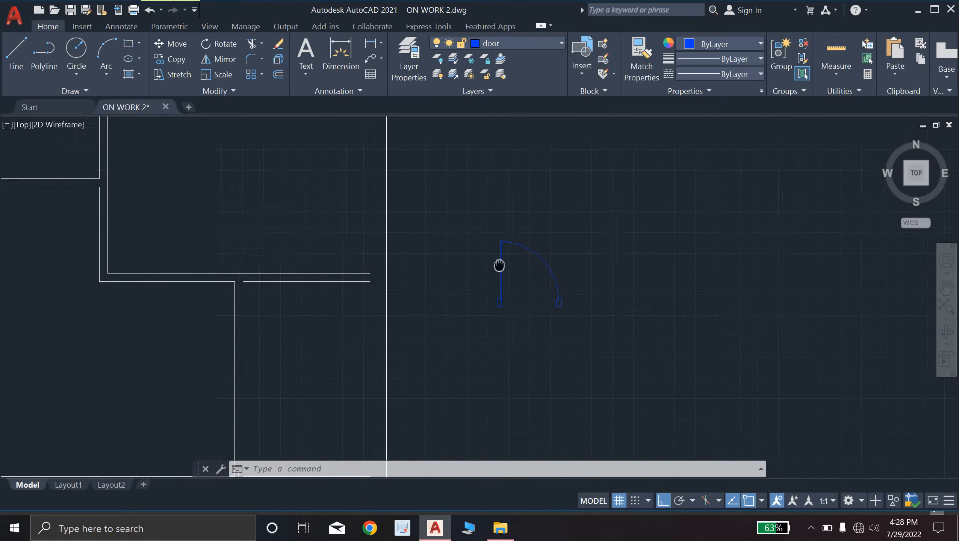
Step: Copy the door by its left frame's lower outer corner into the upper-right room's bottom wall, against the left wall's inner face, with Ortho off
{"action": "scroll", "coordinate": [186, 240], "scroll_direction": "down", "scroll_amount": 1}
{"action": "middle_click_drag", "start_coordinate": [186, 240], "coordinate": [307, 262]}
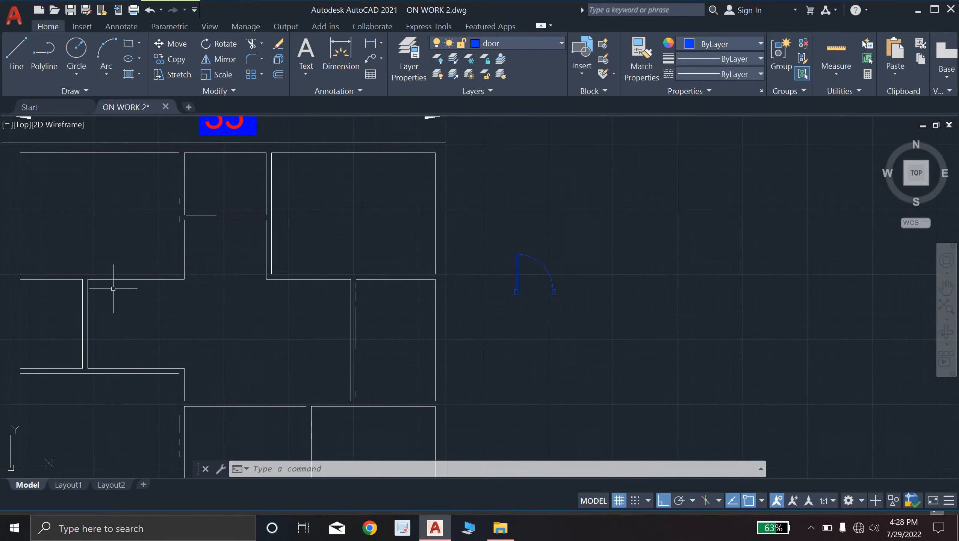
{"action": "scroll", "coordinate": [560, 296], "scroll_direction": "up", "scroll_amount": 8}
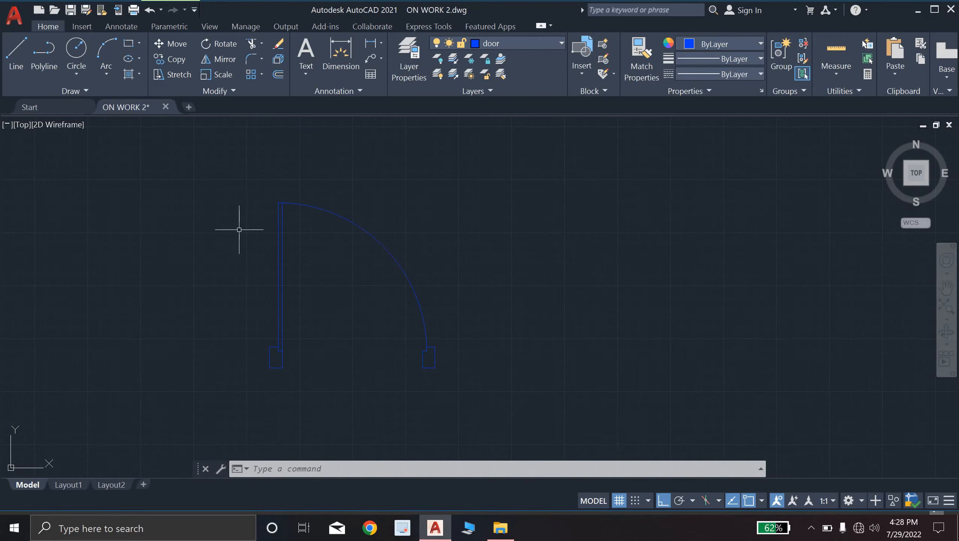
{"action": "left_click", "coordinate": [219, 175]}
{"action": "left_click", "coordinate": [480, 381]}
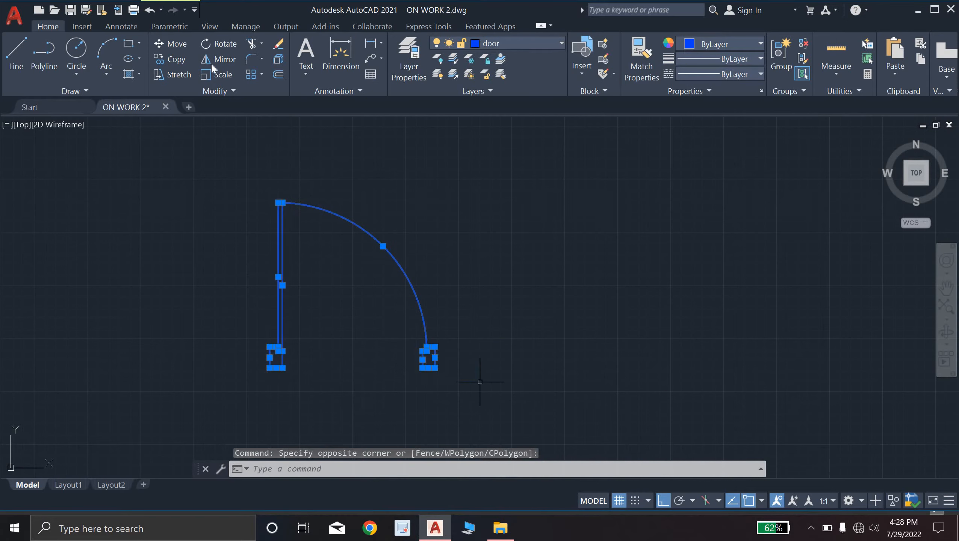
{"action": "left_click", "coordinate": [180, 57]}
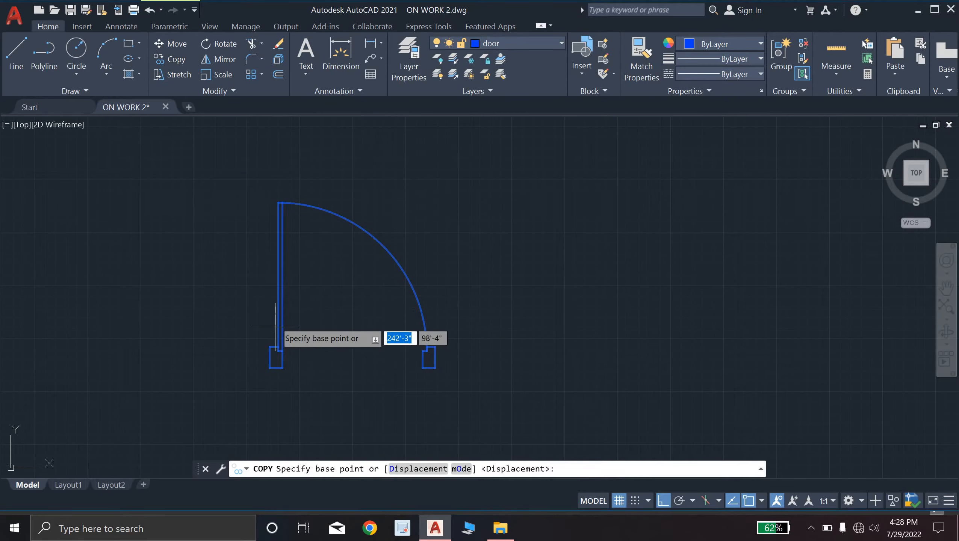
{"action": "scroll", "coordinate": [280, 356], "scroll_direction": "up", "scroll_amount": 2}
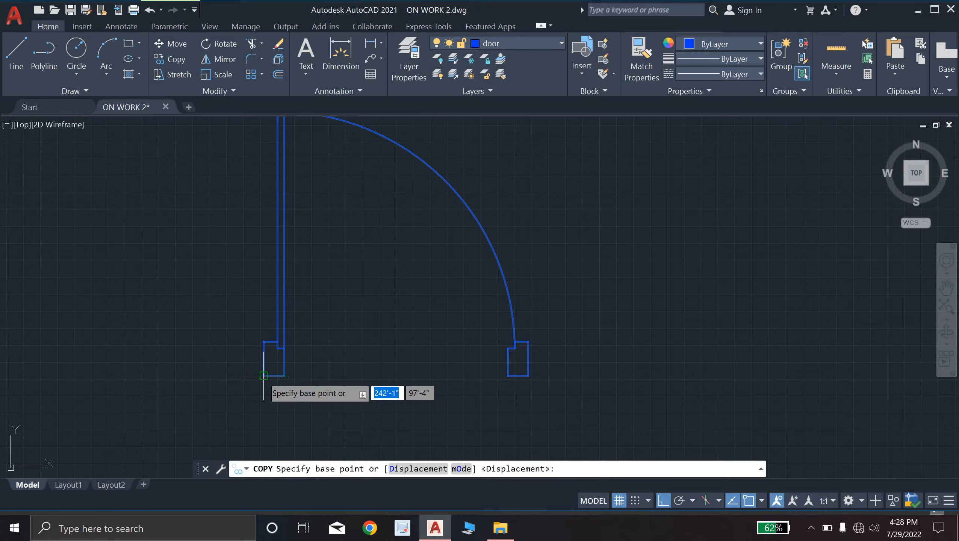
{"action": "scroll", "coordinate": [263, 375], "scroll_direction": "up", "scroll_amount": 3}
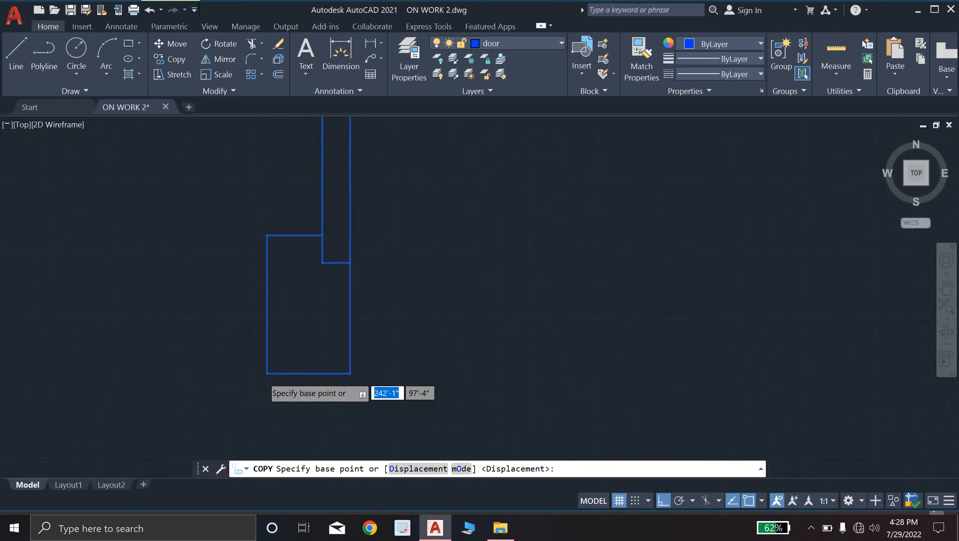
{"action": "left_click", "coordinate": [264, 376]}
{"action": "scroll", "coordinate": [204, 370], "scroll_direction": "down", "scroll_amount": 4}
{"action": "middle_click_drag", "start_coordinate": [212, 370], "coordinate": [467, 390]}
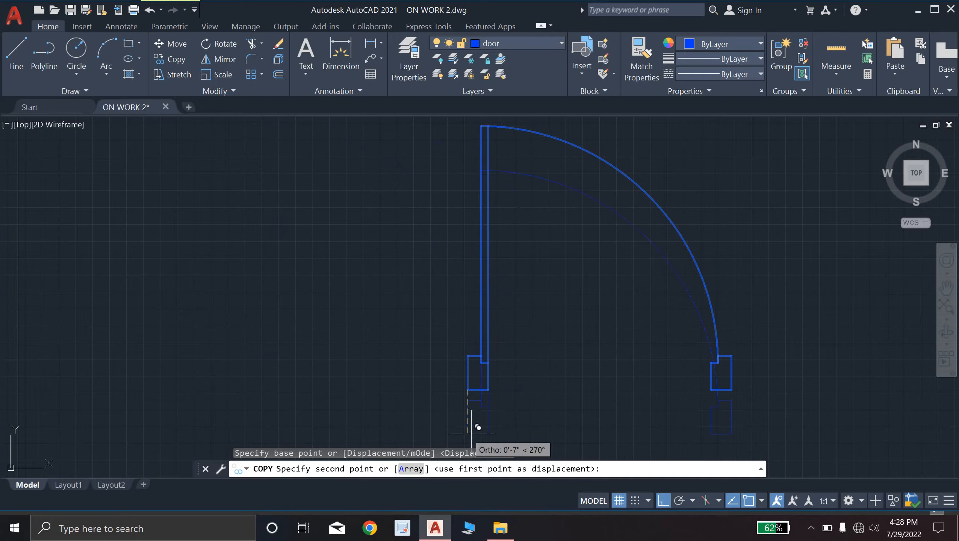
{"action": "left_click", "coordinate": [664, 501]}
{"action": "scroll", "coordinate": [216, 201], "scroll_direction": "down", "scroll_amount": 5}
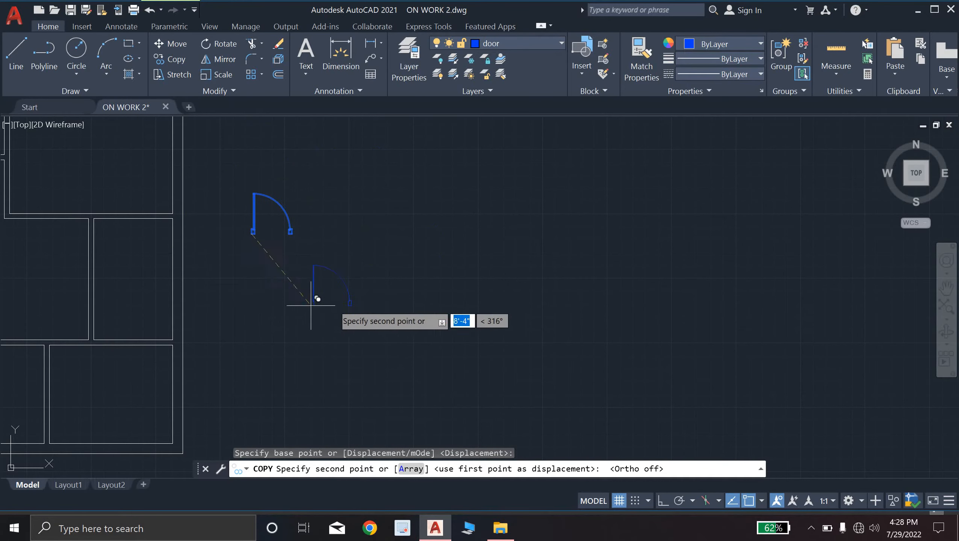
{"action": "middle_click_drag", "start_coordinate": [135, 214], "coordinate": [339, 360]}
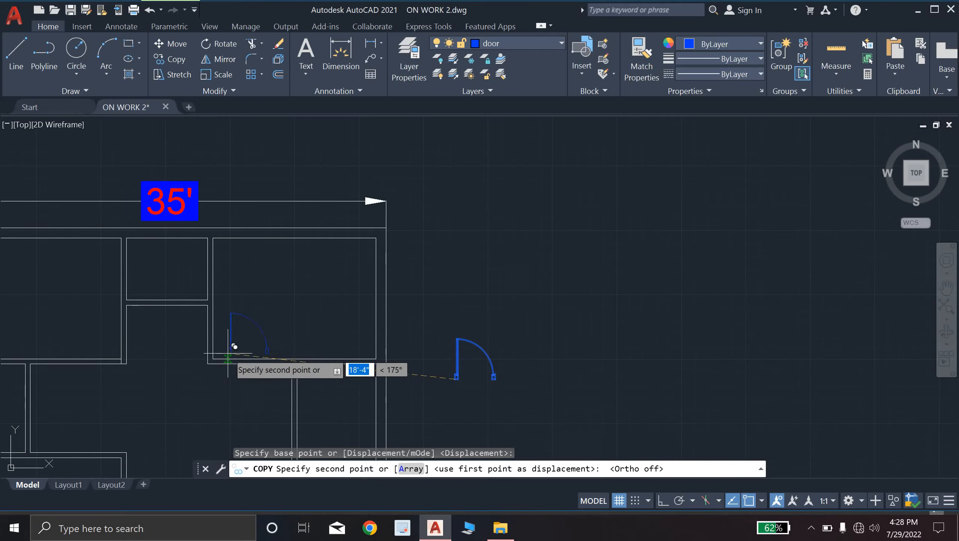
{"action": "scroll", "coordinate": [234, 347], "scroll_direction": "up", "scroll_amount": 5}
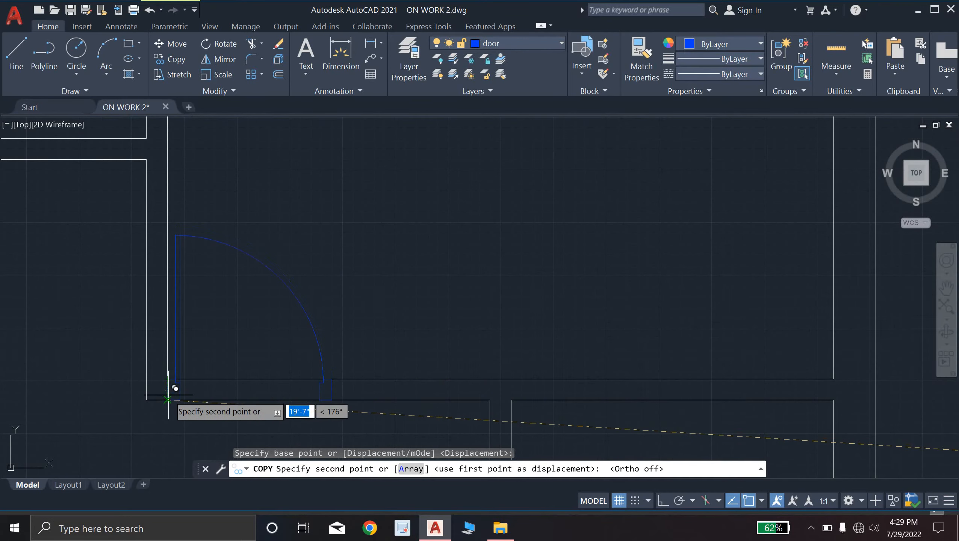
{"action": "scroll", "coordinate": [167, 399], "scroll_direction": "up", "scroll_amount": 6}
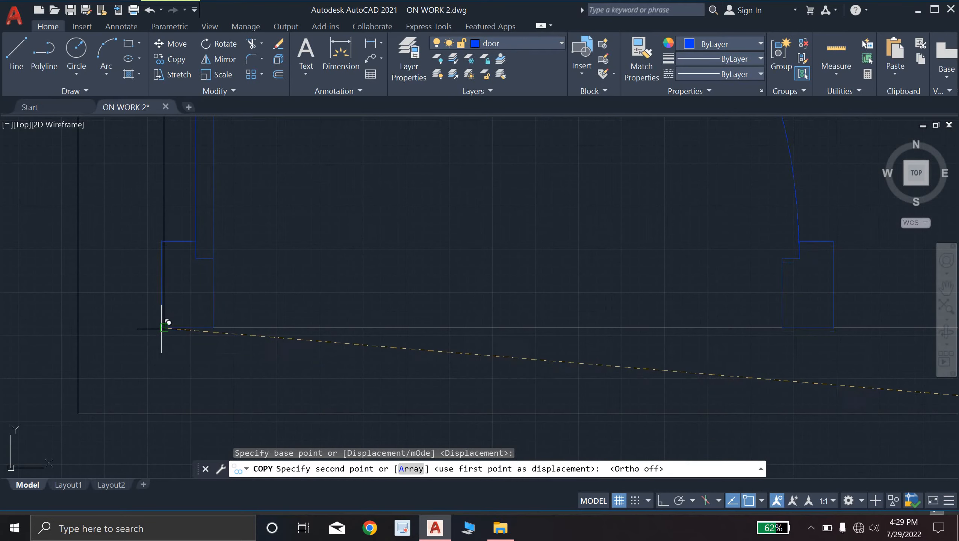
{"action": "left_click", "coordinate": [164, 413]}
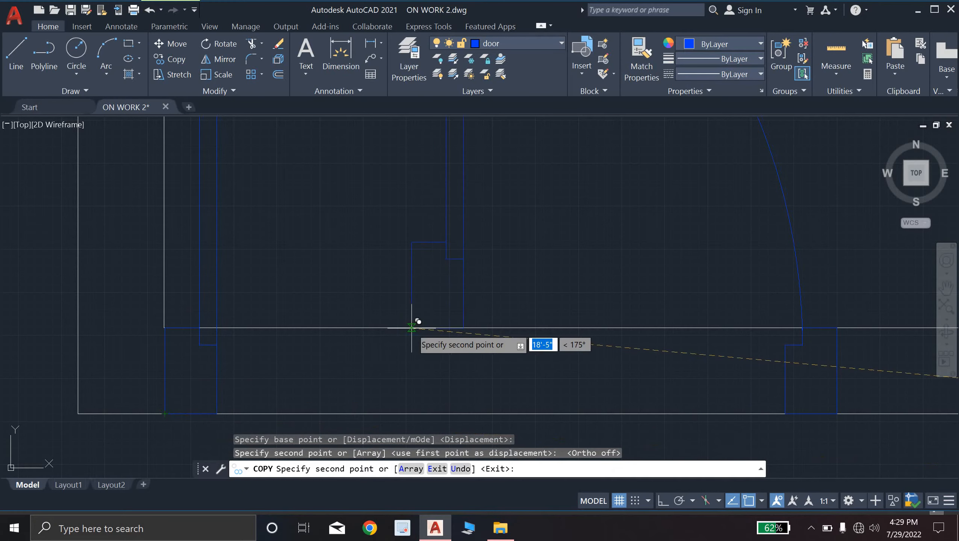
{"action": "key", "text": "Escape"}
{"action": "key", "text": "Escape"}
{"action": "key", "text": "Escape"}
{"action": "scroll", "coordinate": [413, 327], "scroll_direction": "down", "scroll_amount": 4}
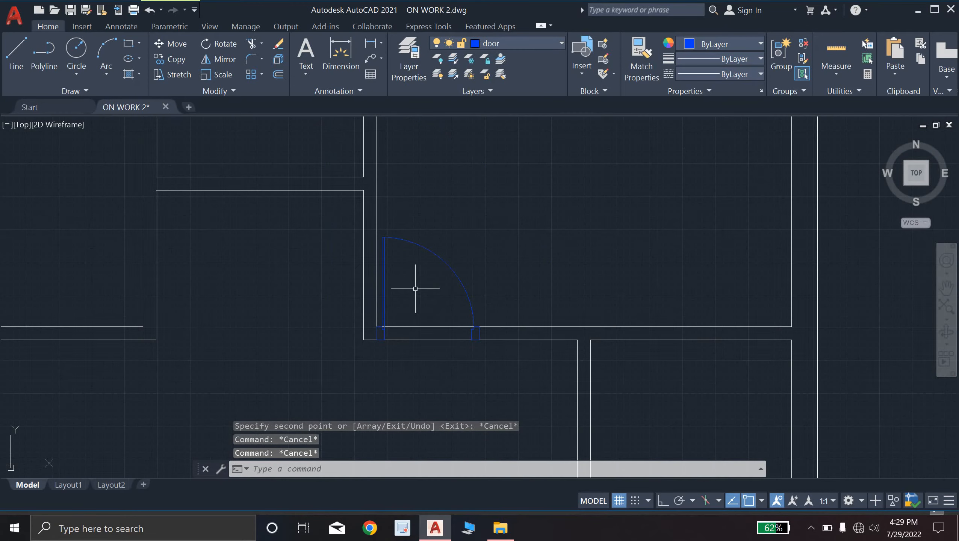
Step: Trim away both wall lines across the opening between the frames of the copied door
{"action": "scroll", "coordinate": [433, 285], "scroll_direction": "down", "scroll_amount": 5}
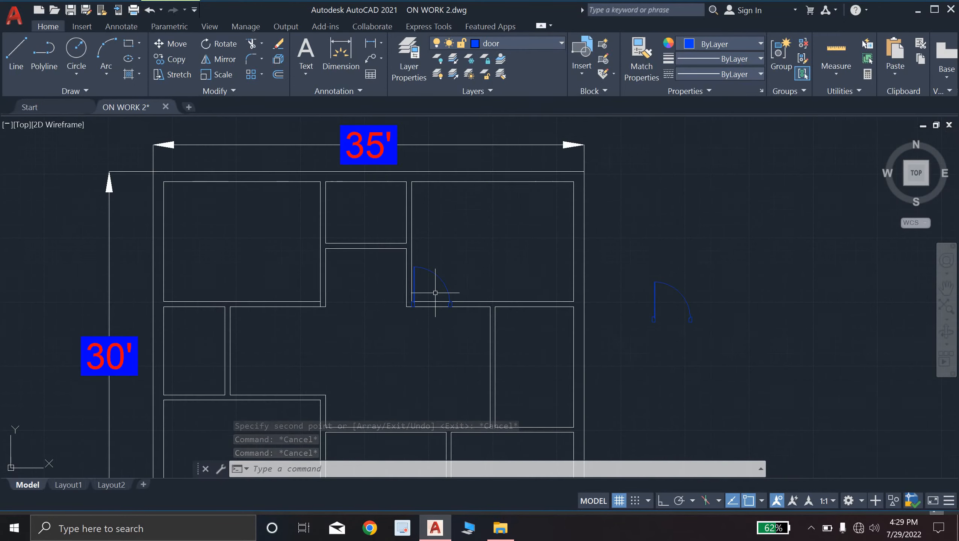
{"action": "scroll", "coordinate": [434, 292], "scroll_direction": "up", "scroll_amount": 5}
{"action": "type", "text": "tr"}
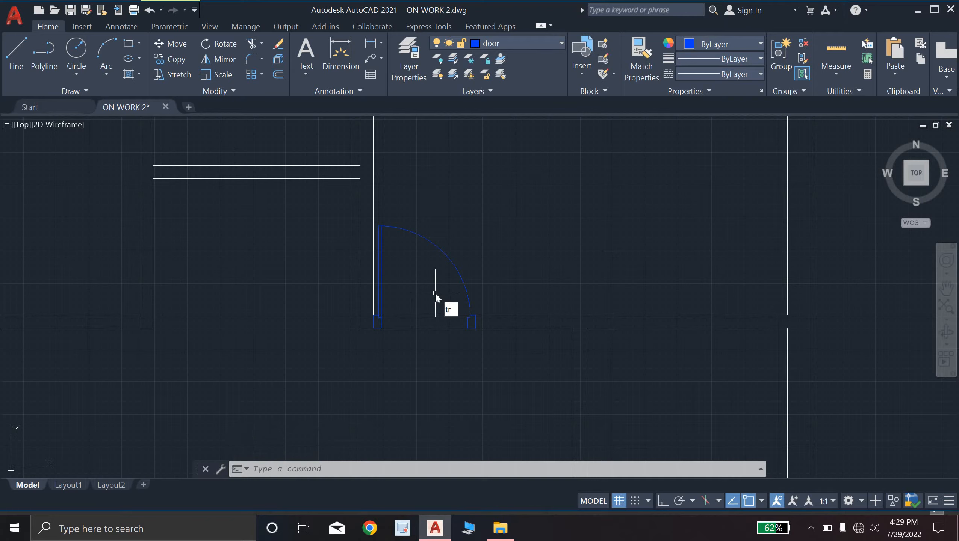
{"action": "key", "text": "Return"}
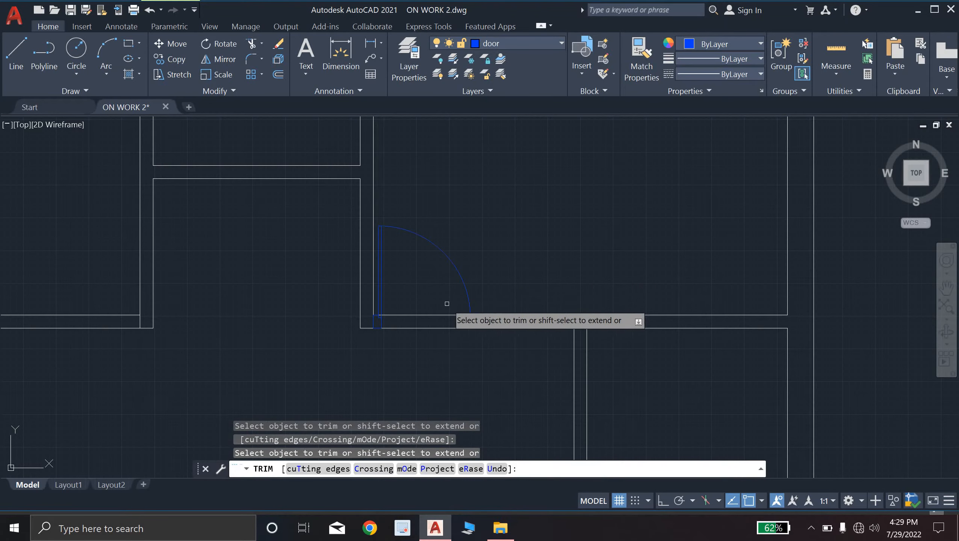
{"action": "scroll", "coordinate": [450, 307], "scroll_direction": "up", "scroll_amount": 4}
{"action": "left_click", "coordinate": [403, 307]}
{"action": "left_click", "coordinate": [394, 364]}
{"action": "key", "text": "Return"}
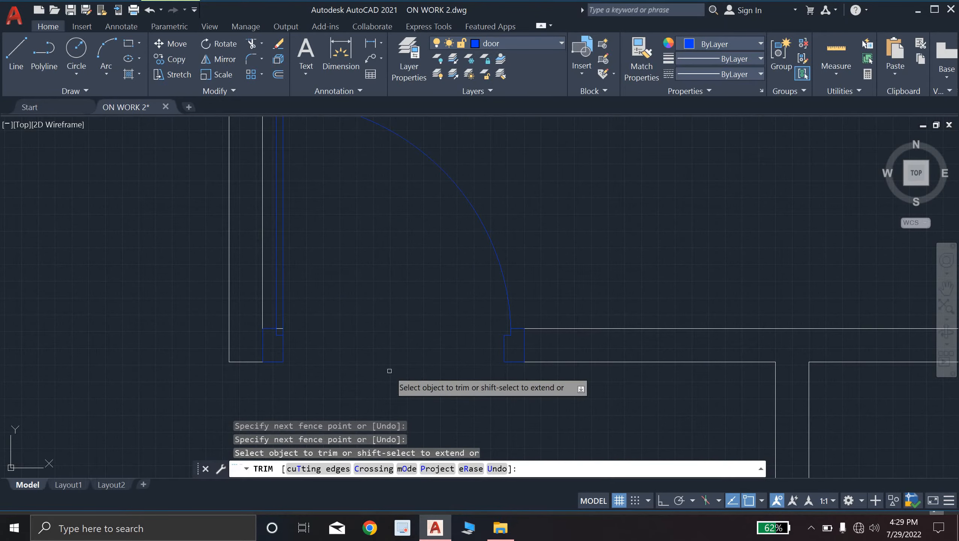
Step: Trim the leftover wall line stub inside the door leaf at the left frame
{"action": "scroll", "coordinate": [289, 325], "scroll_direction": "up", "scroll_amount": 2}
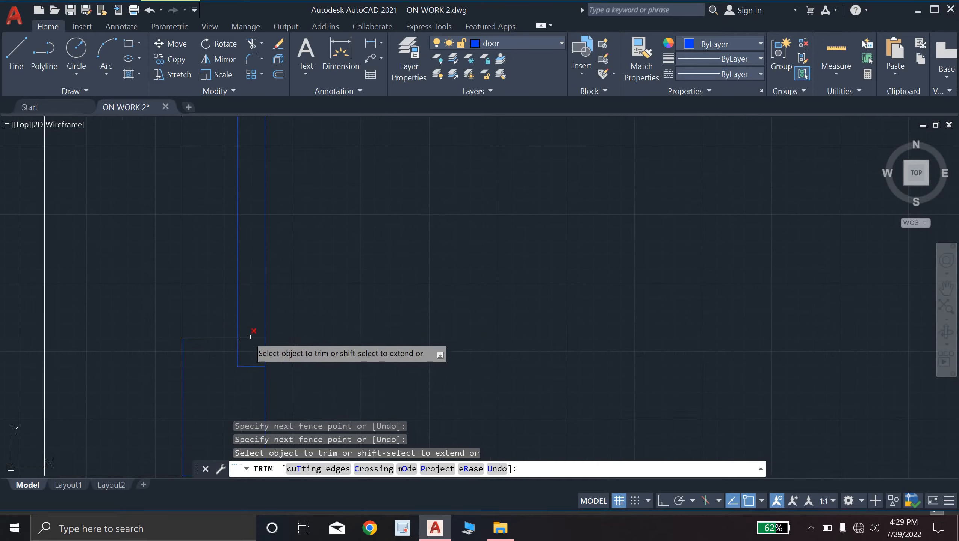
{"action": "left_click", "coordinate": [245, 340]}
{"action": "scroll", "coordinate": [414, 321], "scroll_direction": "down", "scroll_amount": 2}
{"action": "scroll", "coordinate": [419, 326], "scroll_direction": "down", "scroll_amount": 5}
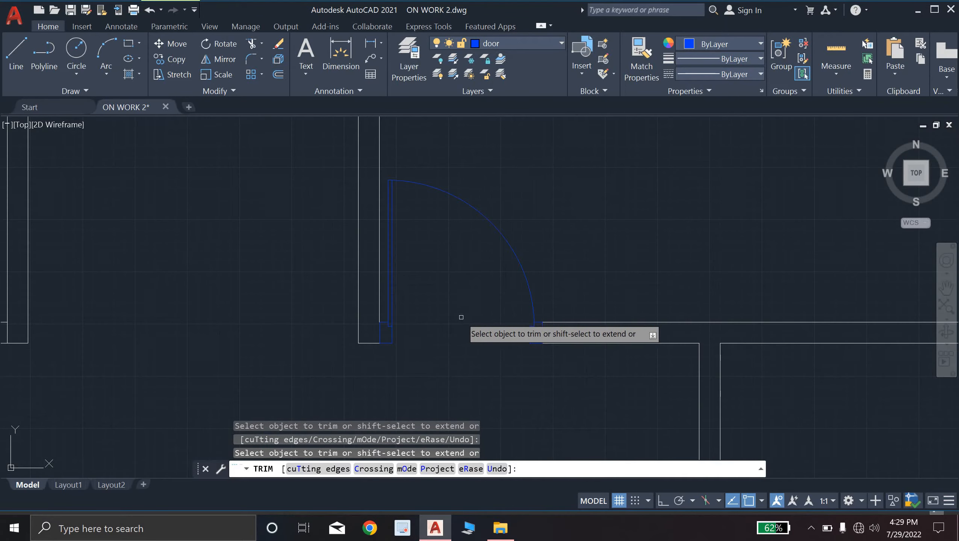
{"action": "scroll", "coordinate": [462, 320], "scroll_direction": "up", "scroll_amount": 4}
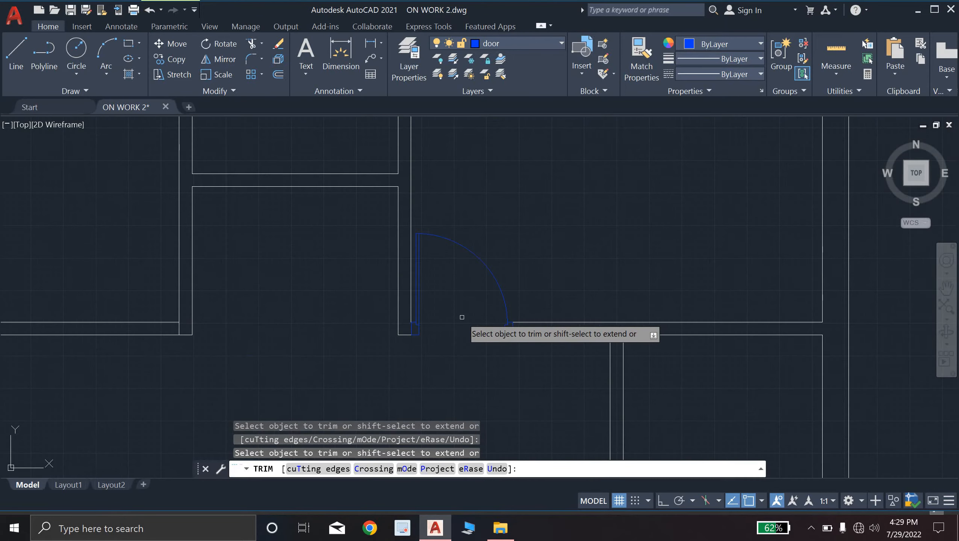
{"action": "key", "text": "Escape"}
{"action": "key", "text": "Escape"}
{"action": "key", "text": "Escape"}
{"action": "key", "text": "Escape"}
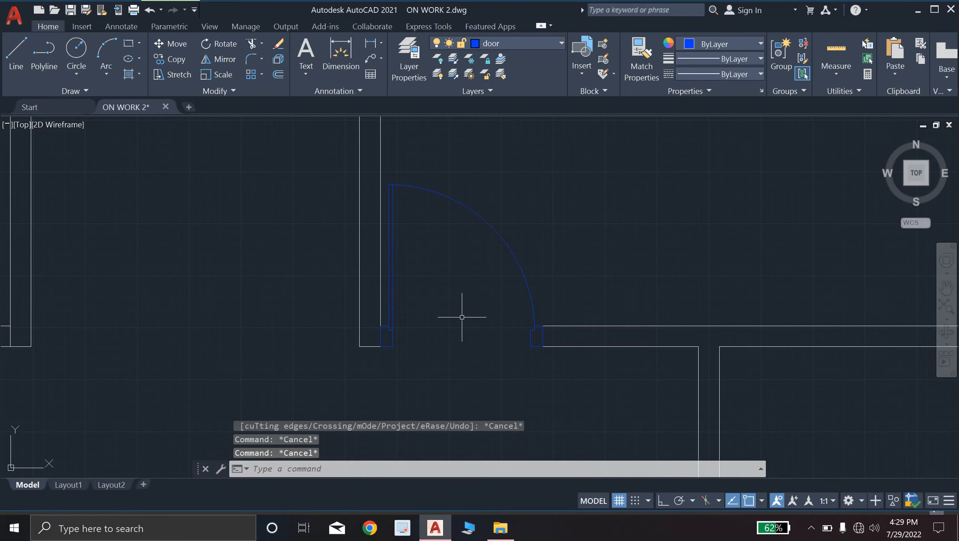
Step: Copy the spare door outside the plan into the empty space to its right
{"action": "scroll", "coordinate": [462, 317], "scroll_direction": "down", "scroll_amount": 3}
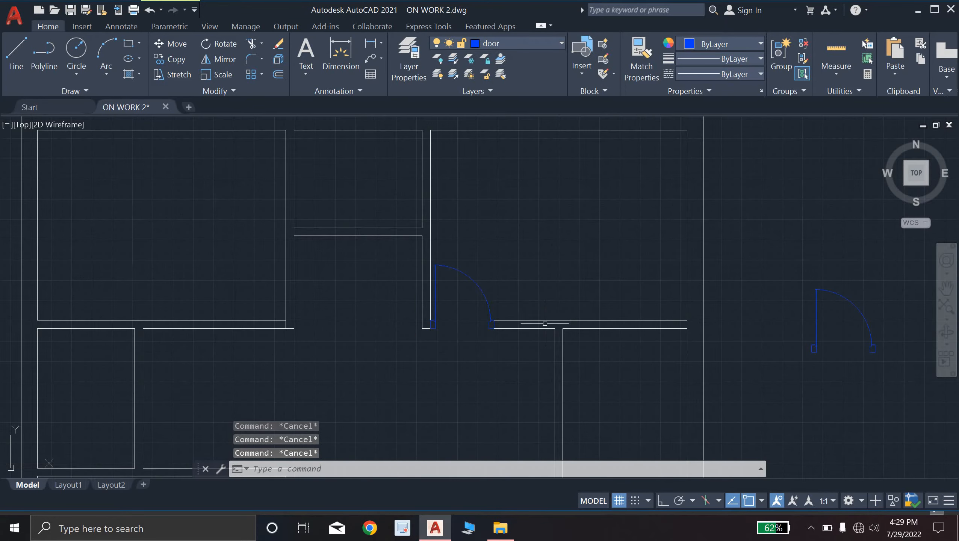
{"action": "scroll", "coordinate": [545, 325], "scroll_direction": "down", "scroll_amount": 3}
{"action": "scroll", "coordinate": [549, 335], "scroll_direction": "up", "scroll_amount": 3}
{"action": "scroll", "coordinate": [501, 245], "scroll_direction": "down", "scroll_amount": 3}
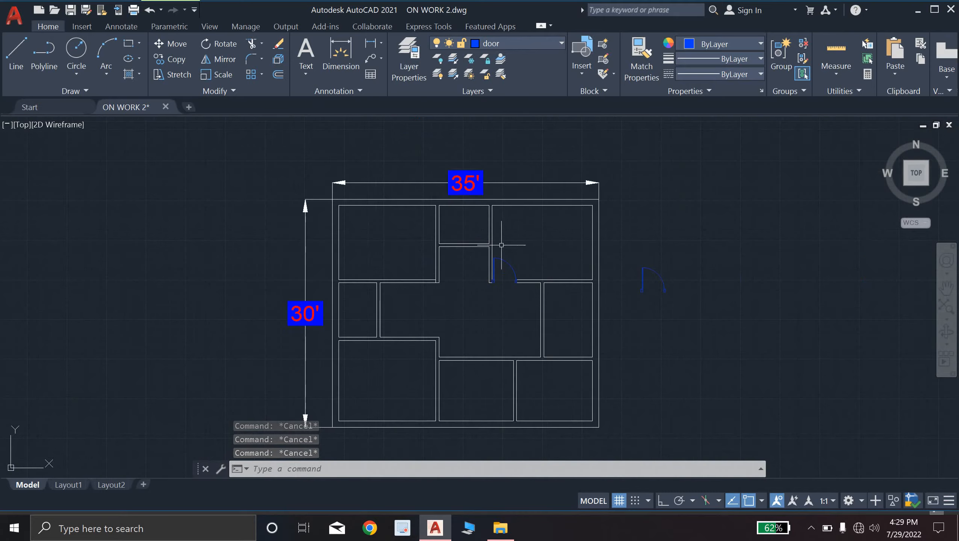
{"action": "scroll", "coordinate": [416, 272], "scroll_direction": "up", "scroll_amount": 4}
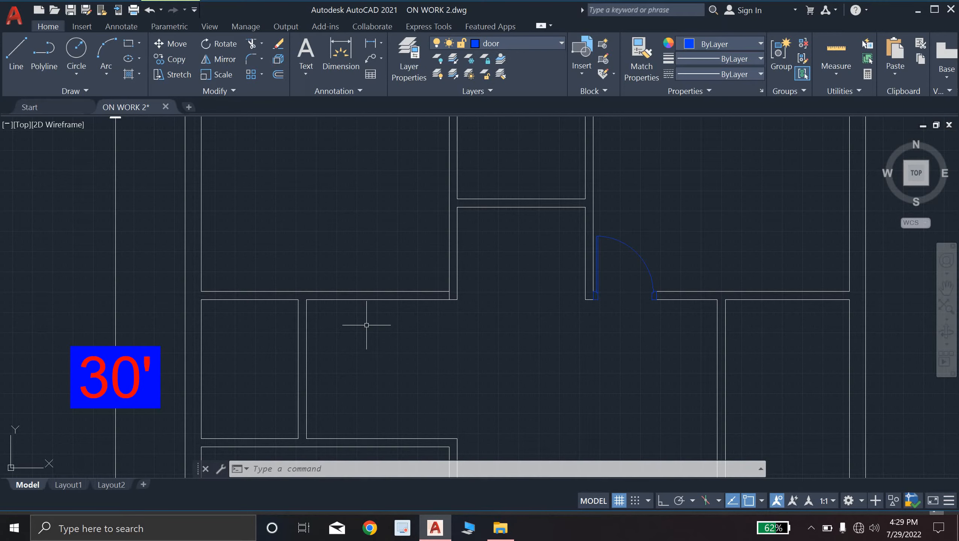
{"action": "scroll", "coordinate": [436, 329], "scroll_direction": "down", "scroll_amount": 2}
{"action": "middle_click_drag", "start_coordinate": [431, 332], "coordinate": [282, 340]}
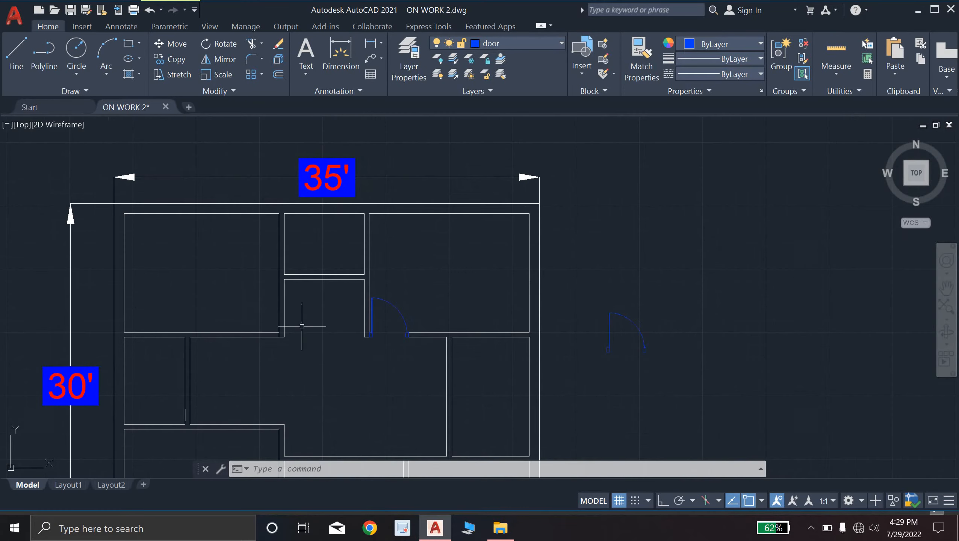
{"action": "left_click", "coordinate": [584, 292]}
{"action": "left_click", "coordinate": [651, 362]}
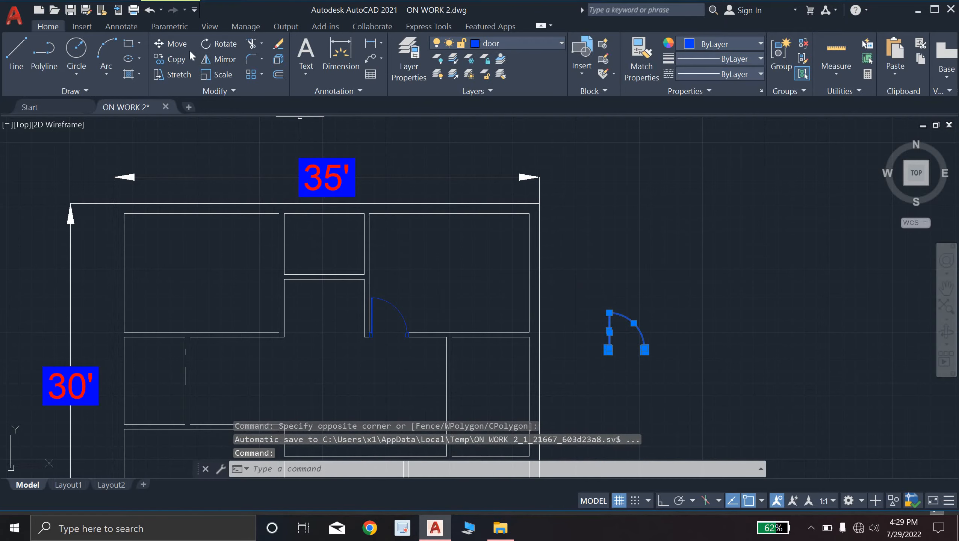
{"action": "type", "text": "co"}
{"action": "key", "text": "Return"}
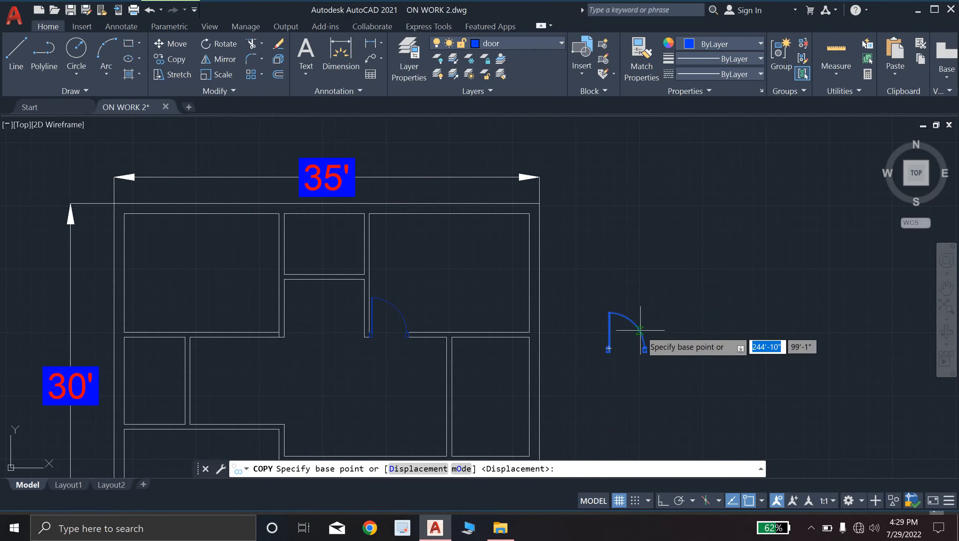
{"action": "left_click", "coordinate": [638, 331]}
{"action": "left_click", "coordinate": [754, 330]}
{"action": "key", "text": "Escape"}
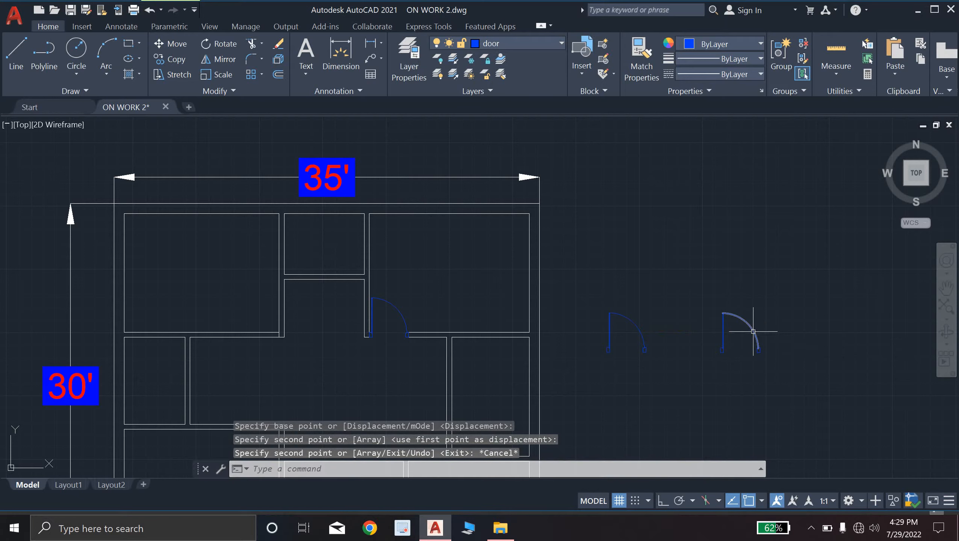
Step: Mirror the new spare door about a vertical line through its left frame's lower outer corner, with Ortho on and the source erased
{"action": "left_click", "coordinate": [707, 297]}
{"action": "left_click", "coordinate": [780, 388]}
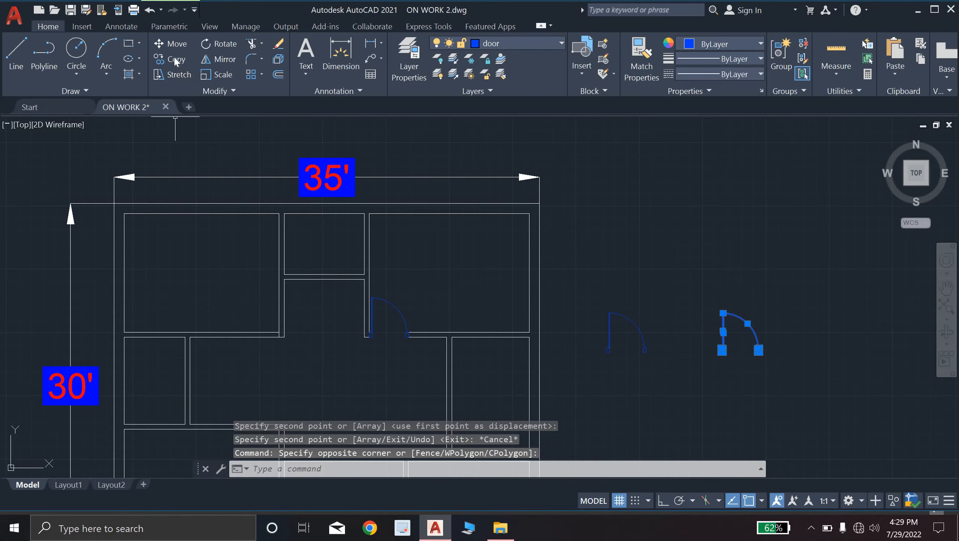
{"action": "type", "text": "mi"}
{"action": "key", "text": "Return"}
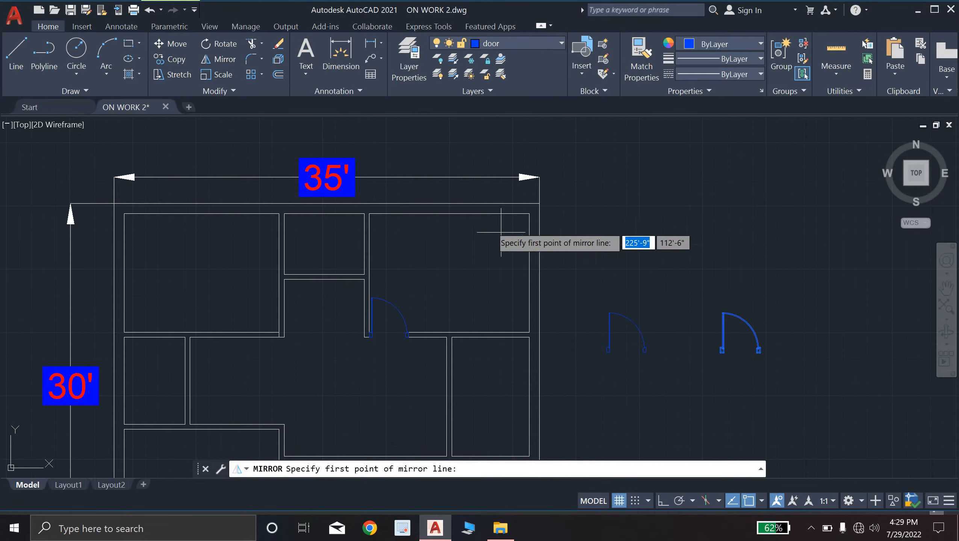
{"action": "scroll", "coordinate": [703, 343], "scroll_direction": "up", "scroll_amount": 5}
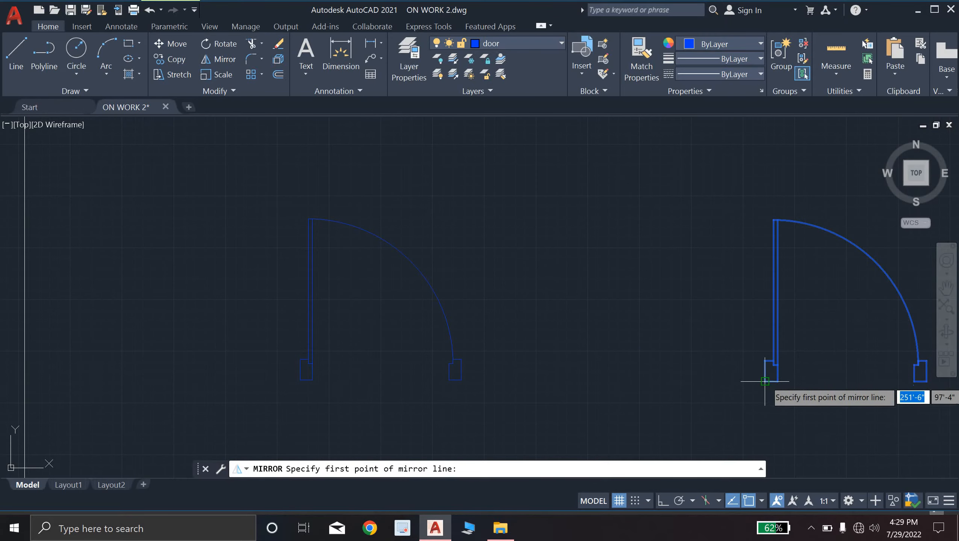
{"action": "left_click", "coordinate": [765, 381]}
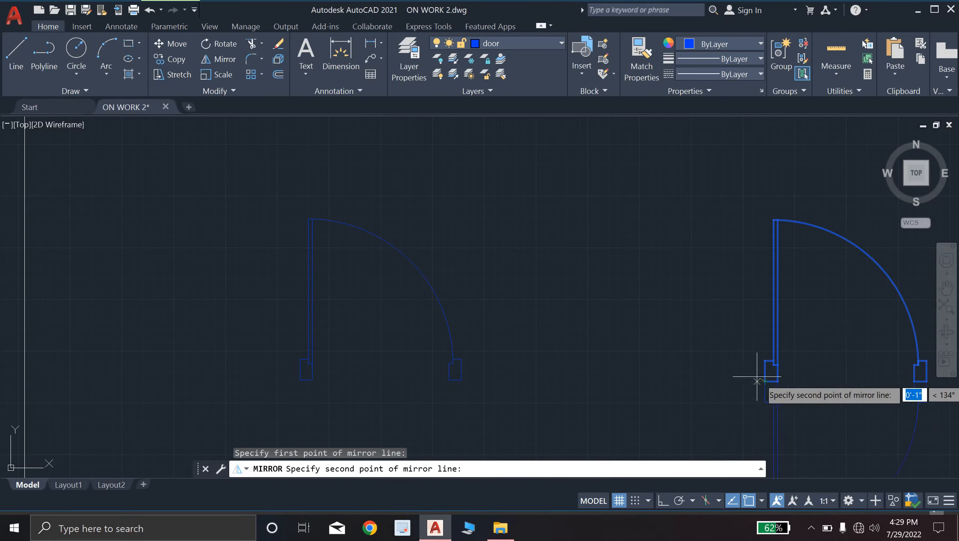
{"action": "left_click", "coordinate": [664, 501]}
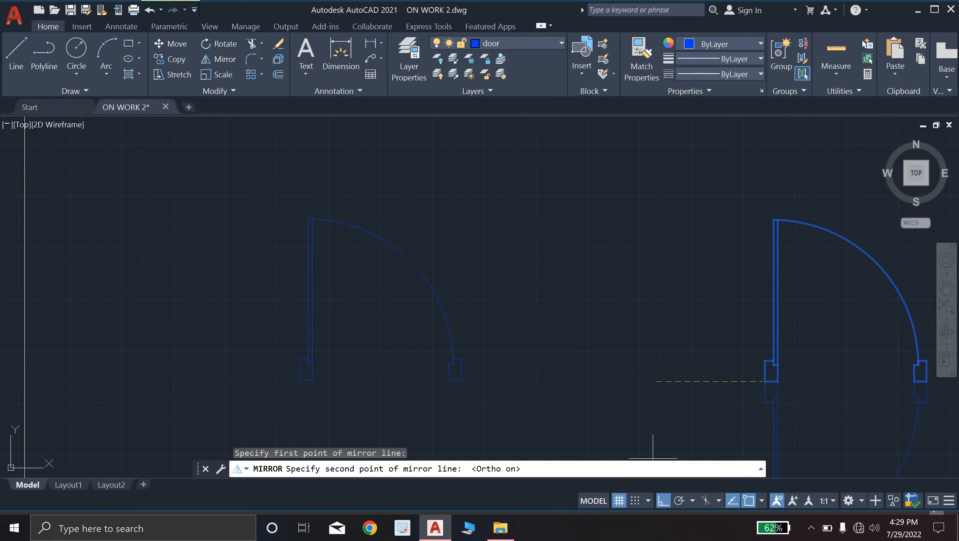
{"action": "left_click", "coordinate": [714, 292]}
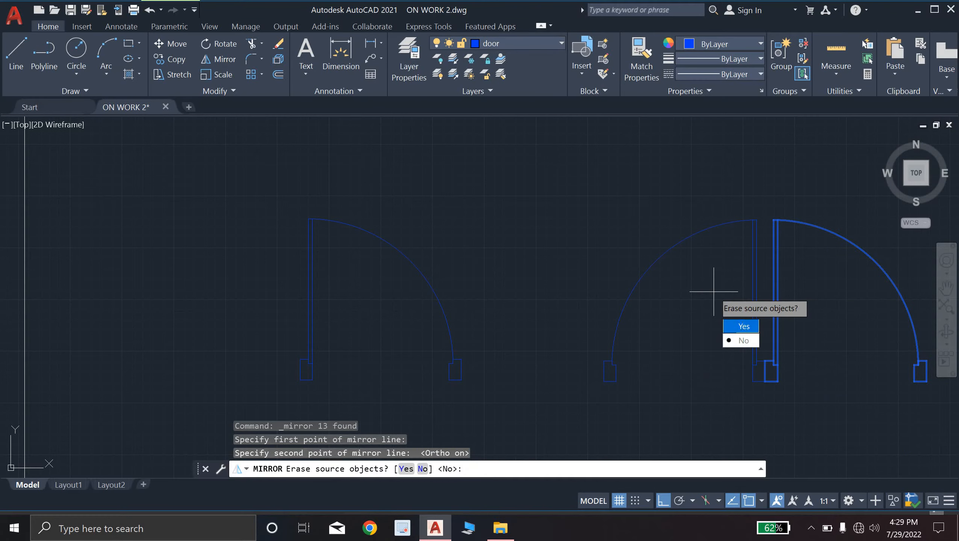
{"action": "type", "text": "y"}
{"action": "key", "text": "Return"}
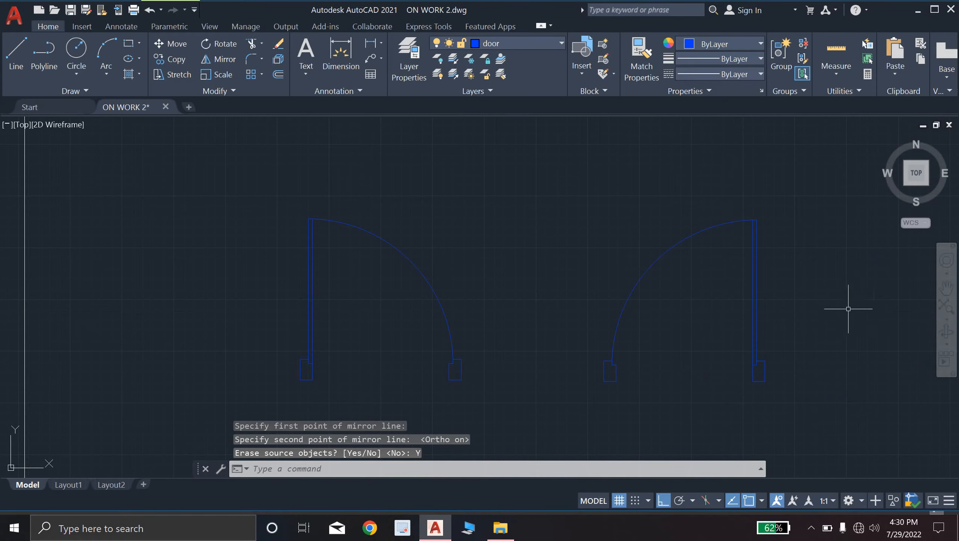
Step: Copy the mirrored spare door by its right frame's lower outer corner into the right end of the upper-left room's bottom wall, with Ortho off
{"action": "scroll", "coordinate": [838, 299], "scroll_direction": "down", "scroll_amount": 4}
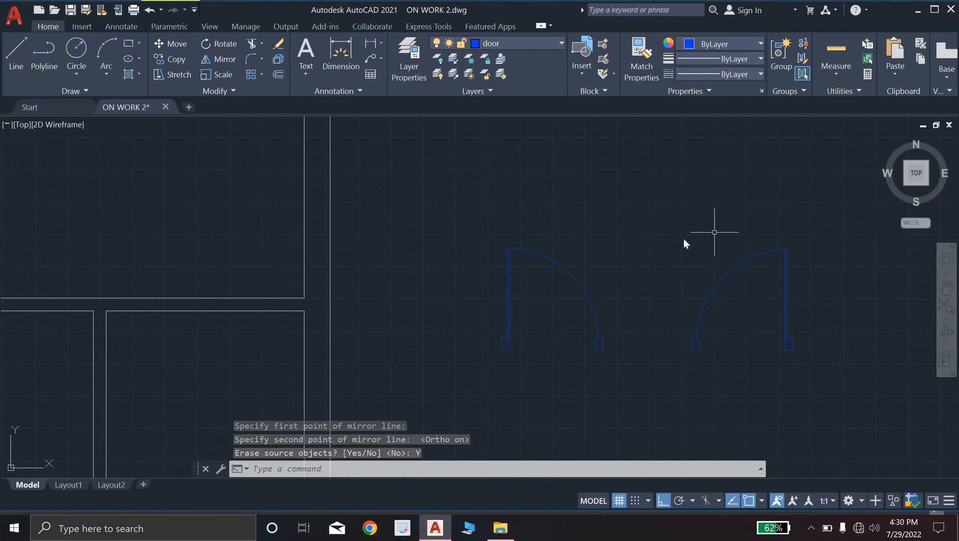
{"action": "left_click", "coordinate": [659, 214]}
{"action": "left_click", "coordinate": [857, 397]}
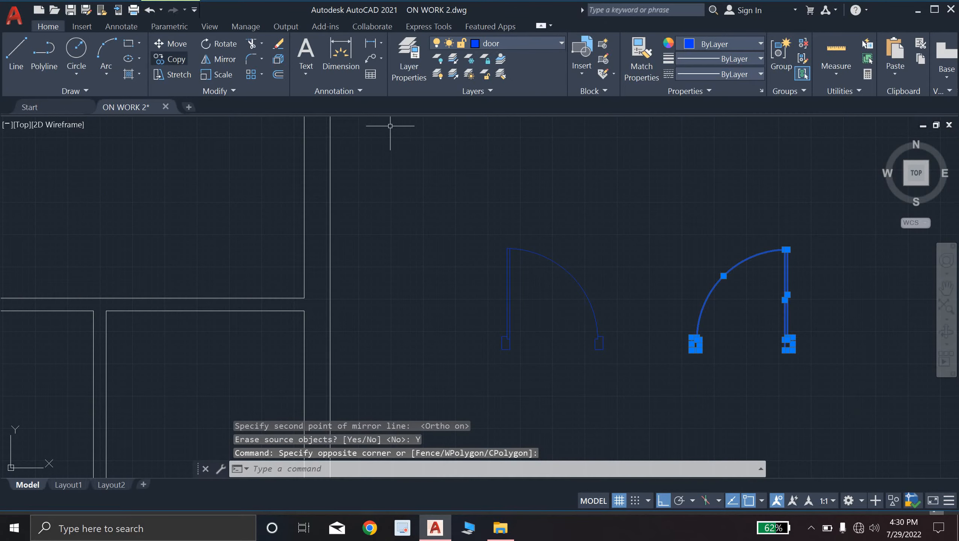
{"action": "type", "text": "co"}
{"action": "key", "text": "Return"}
{"action": "scroll", "coordinate": [862, 406], "scroll_direction": "up", "scroll_amount": 4}
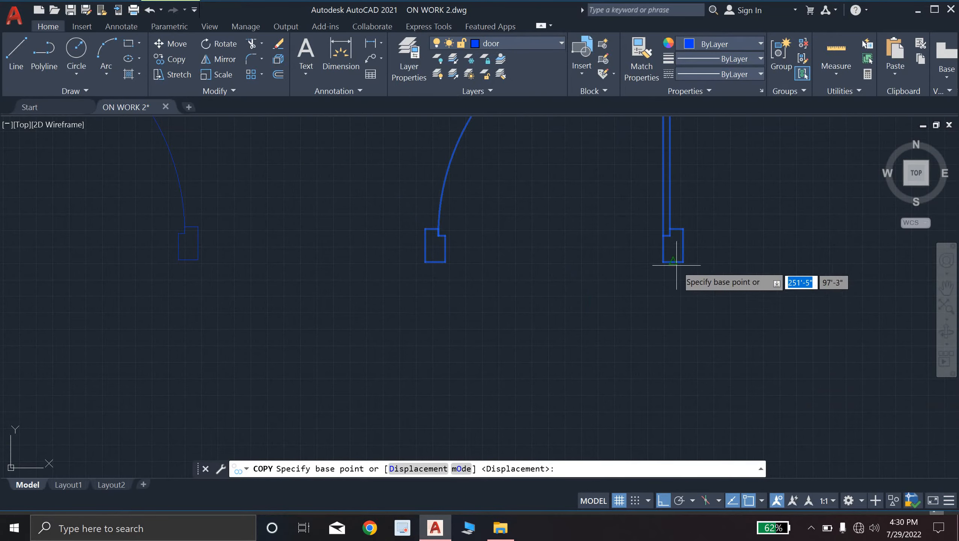
{"action": "left_click", "coordinate": [683, 262]}
{"action": "scroll", "coordinate": [369, 289], "scroll_direction": "down", "scroll_amount": 3}
{"action": "middle_click_drag", "start_coordinate": [370, 290], "coordinate": [644, 340]}
{"action": "key", "text": "F8"}
{"action": "scroll", "coordinate": [359, 285], "scroll_direction": "down", "scroll_amount": 5}
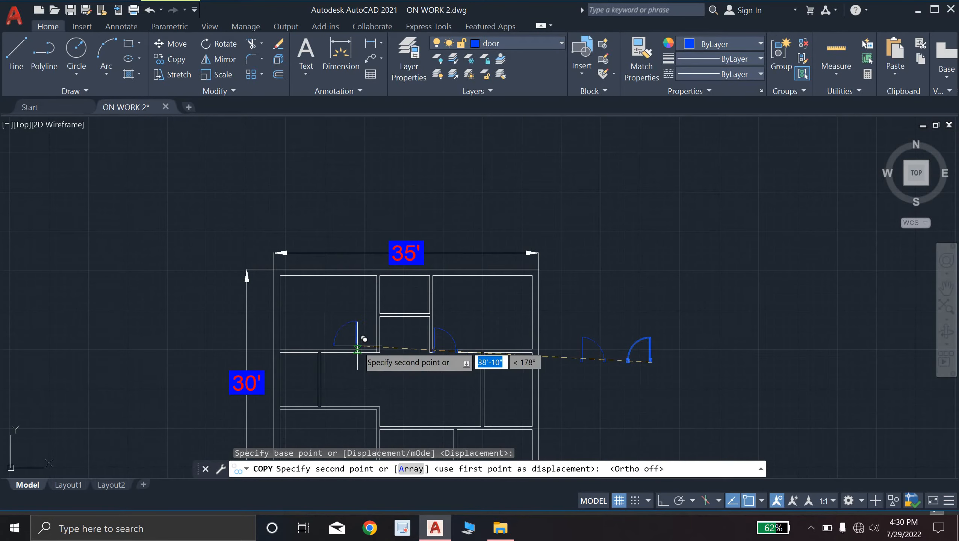
{"action": "scroll", "coordinate": [364, 339], "scroll_direction": "up", "scroll_amount": 6}
{"action": "scroll", "coordinate": [424, 339], "scroll_direction": "up", "scroll_amount": 2}
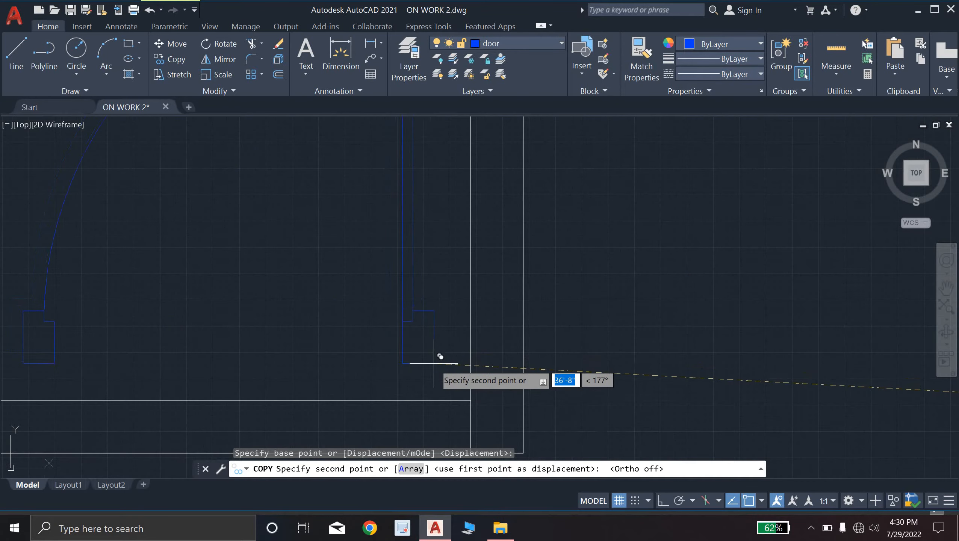
{"action": "scroll", "coordinate": [433, 363], "scroll_direction": "down", "scroll_amount": 2}
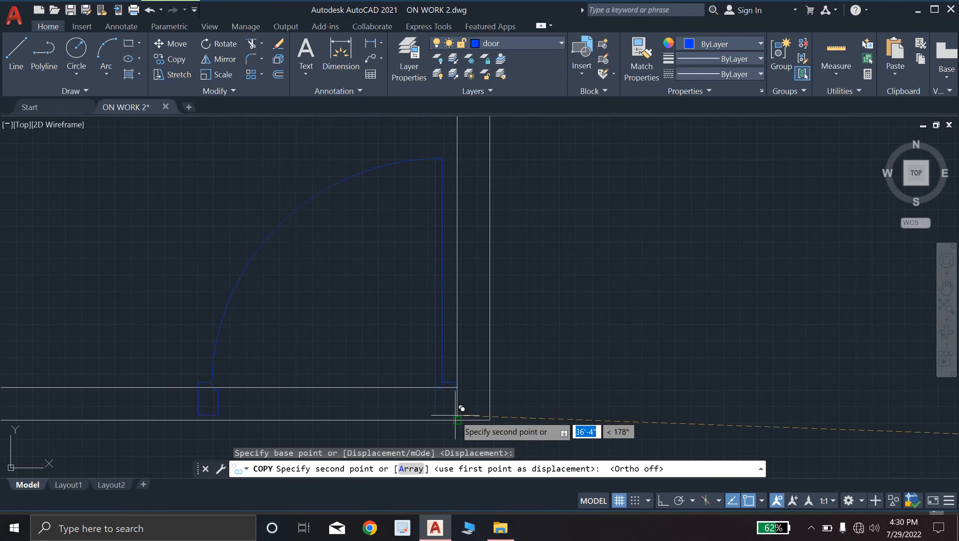
{"action": "left_click", "coordinate": [467, 409]}
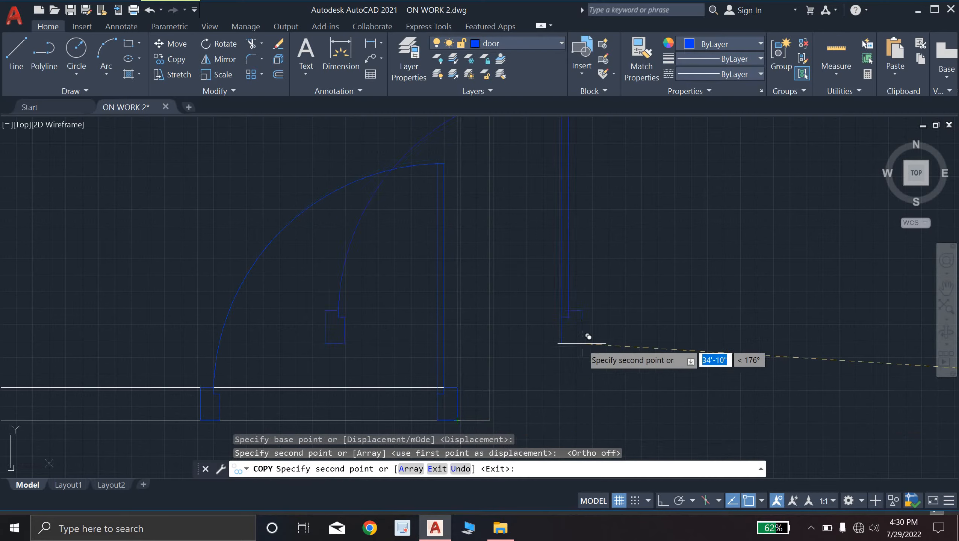
Step: Place another copy of the mirrored door at the right end of the small upper-middle room's bottom wall and end the copying
{"action": "scroll", "coordinate": [606, 321], "scroll_direction": "down", "scroll_amount": 3}
{"action": "middle_click_drag", "start_coordinate": [606, 321], "coordinate": [463, 438]}
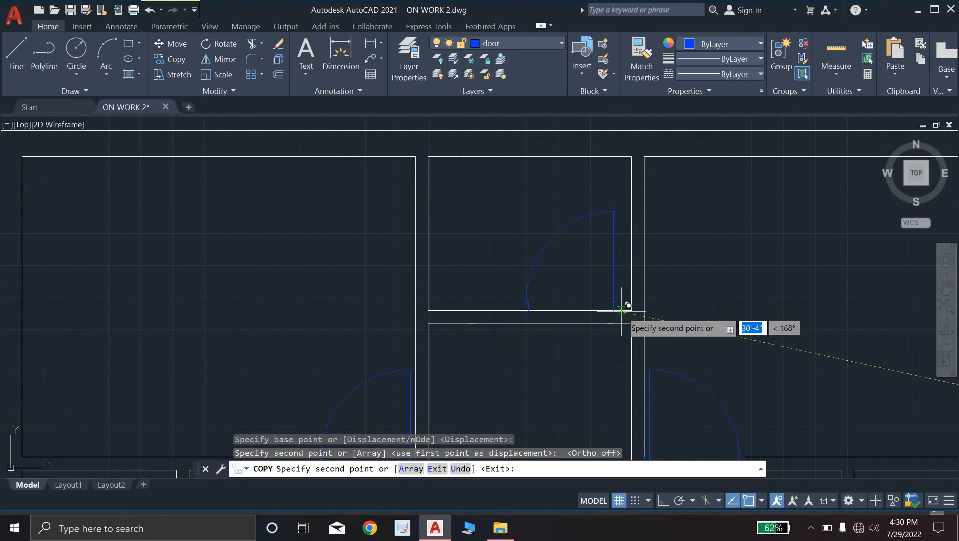
{"action": "scroll", "coordinate": [629, 303], "scroll_direction": "up", "scroll_amount": 5}
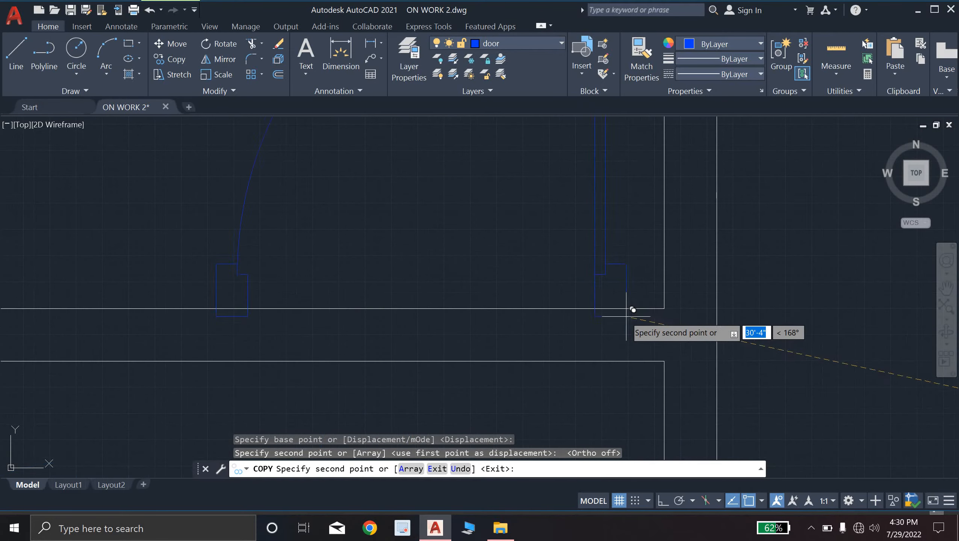
{"action": "left_click", "coordinate": [664, 361]}
{"action": "scroll", "coordinate": [636, 321], "scroll_direction": "down", "scroll_amount": 5}
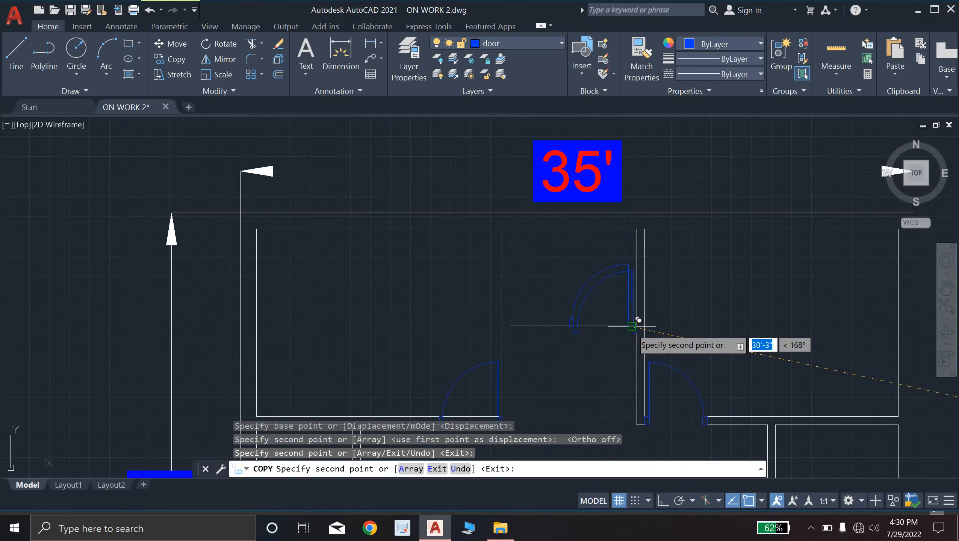
{"action": "key", "text": "Escape"}
{"action": "key", "text": "Escape"}
{"action": "key", "text": "Escape"}
{"action": "key", "text": "Escape"}
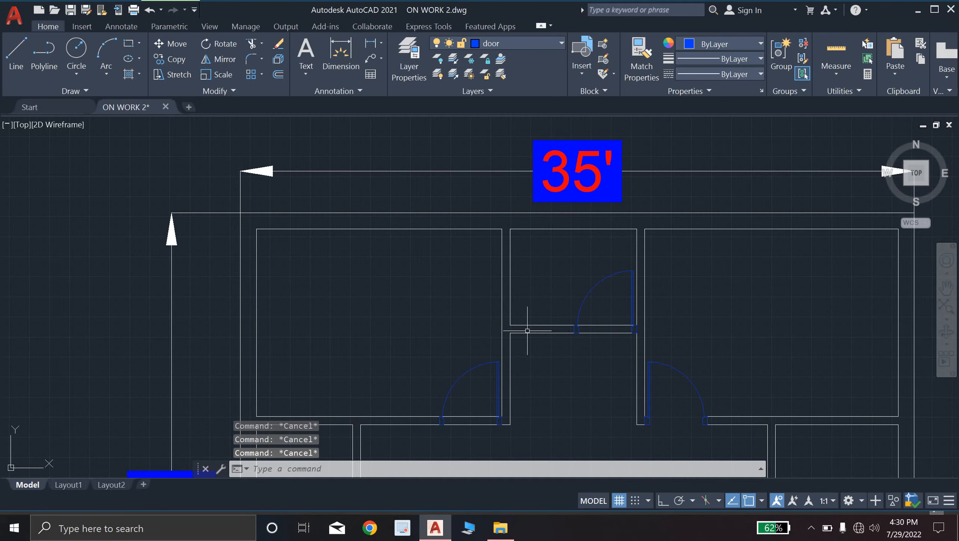
Step: Trim both wall lines across the door opening in the small upper-middle room's bottom wall
{"action": "type", "text": "tr"}
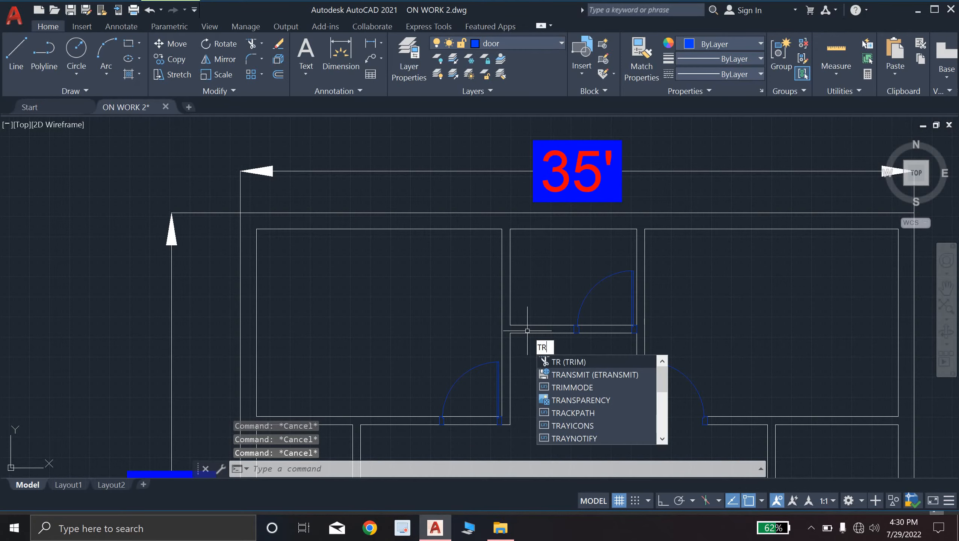
{"action": "key", "text": "Return"}
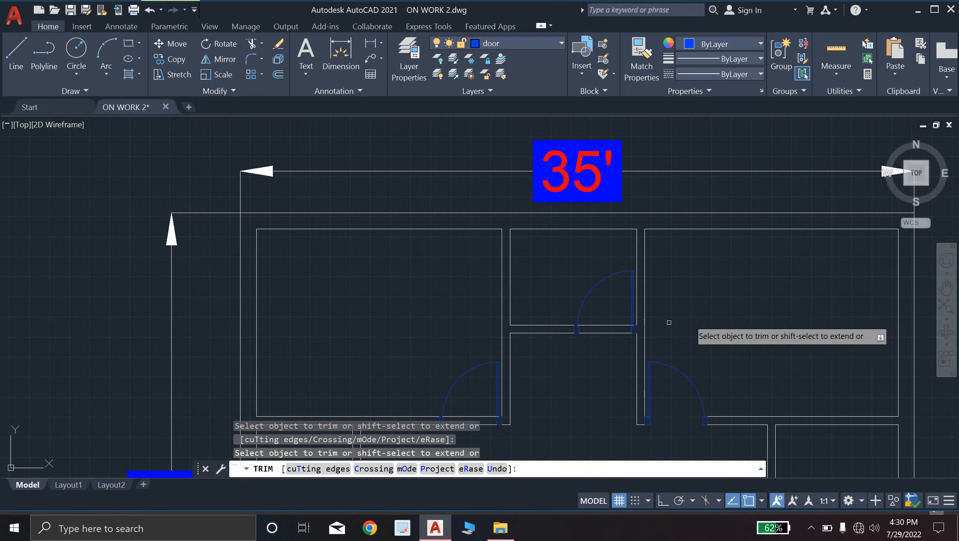
{"action": "scroll", "coordinate": [631, 330], "scroll_direction": "up", "scroll_amount": 6}
{"action": "left_click", "coordinate": [567, 292]}
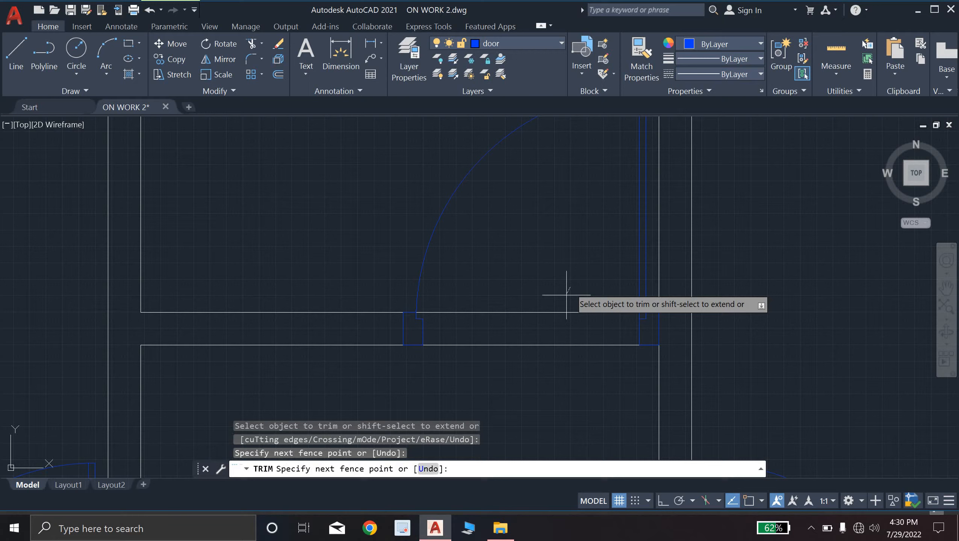
{"action": "left_click", "coordinate": [547, 365]}
{"action": "key", "text": "Return"}
{"action": "scroll", "coordinate": [546, 366], "scroll_direction": "down", "scroll_amount": 3}
{"action": "middle_click_drag", "start_coordinate": [546, 366], "coordinate": [606, 272]}
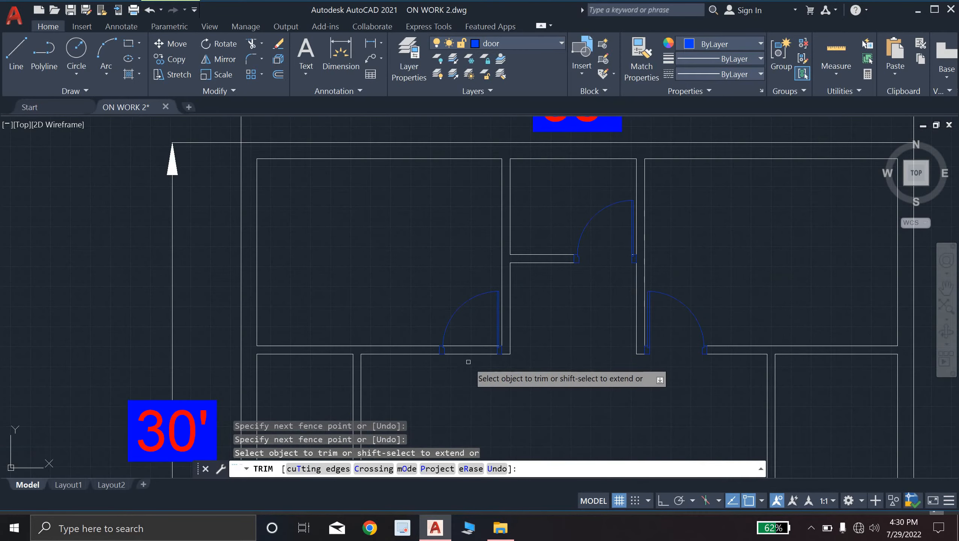
Step: Trim both wall lines between the door frames in the upper-left room's bottom wall and finish trimming
{"action": "scroll", "coordinate": [478, 328], "scroll_direction": "up", "scroll_amount": 5}
{"action": "left_click", "coordinate": [488, 330]}
{"action": "left_click", "coordinate": [487, 359]}
{"action": "key", "text": "Return"}
{"action": "scroll", "coordinate": [487, 359], "scroll_direction": "down", "scroll_amount": 5}
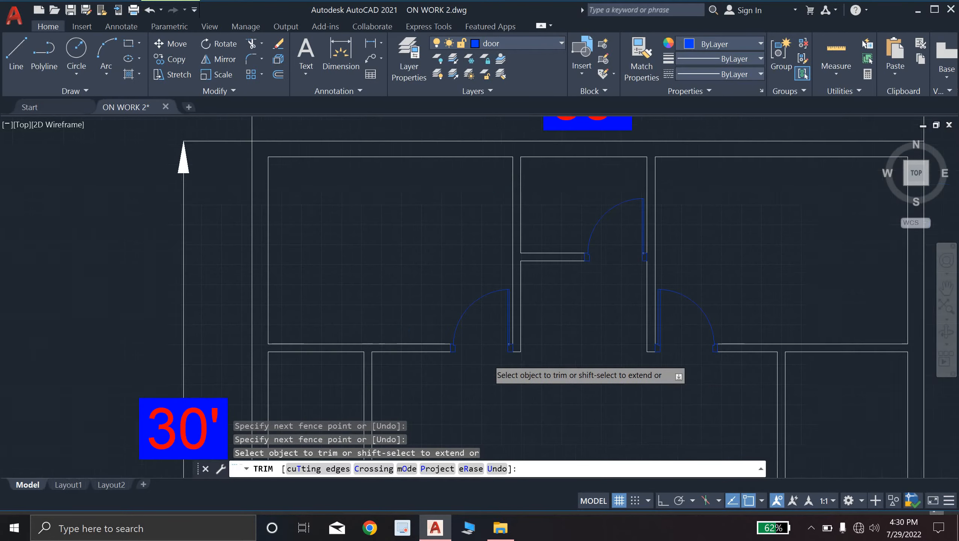
{"action": "scroll", "coordinate": [676, 351], "scroll_direction": "up", "scroll_amount": 2}
{"action": "scroll", "coordinate": [676, 350], "scroll_direction": "down", "scroll_amount": 2}
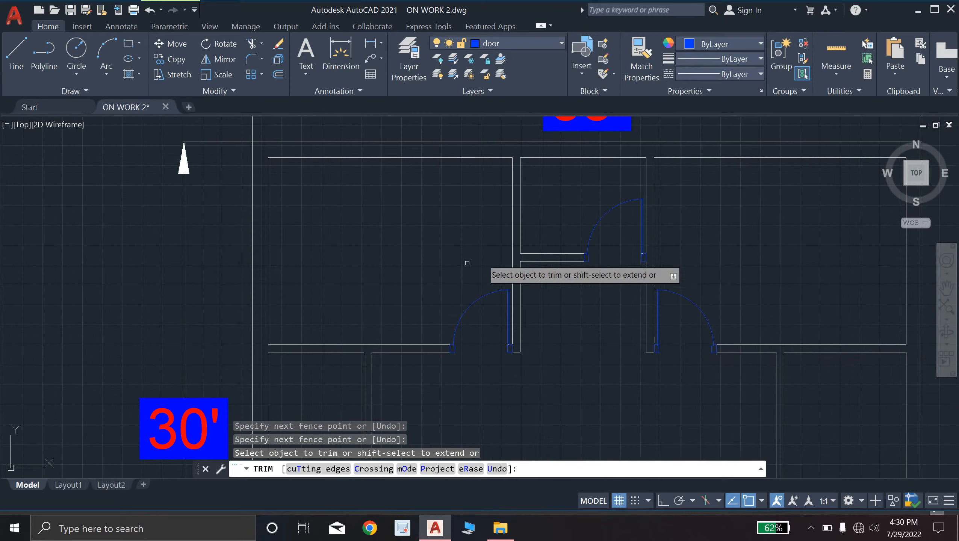
{"action": "key", "text": "Escape"}
{"action": "key", "text": "Escape"}
{"action": "key", "text": "Escape"}
Step: Try to rotate the mirrored spare door outside the plan about its right frame's lower outer corner, with Ortho on
{"action": "scroll", "coordinate": [533, 352], "scroll_direction": "down", "scroll_amount": 5}
{"action": "scroll", "coordinate": [452, 294], "scroll_direction": "up", "scroll_amount": 4}
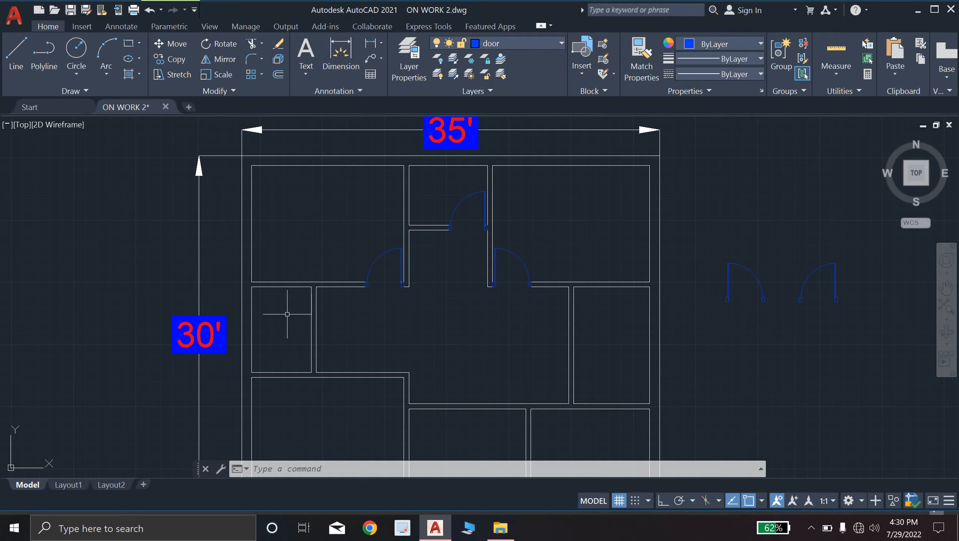
{"action": "scroll", "coordinate": [286, 295], "scroll_direction": "up", "scroll_amount": 2}
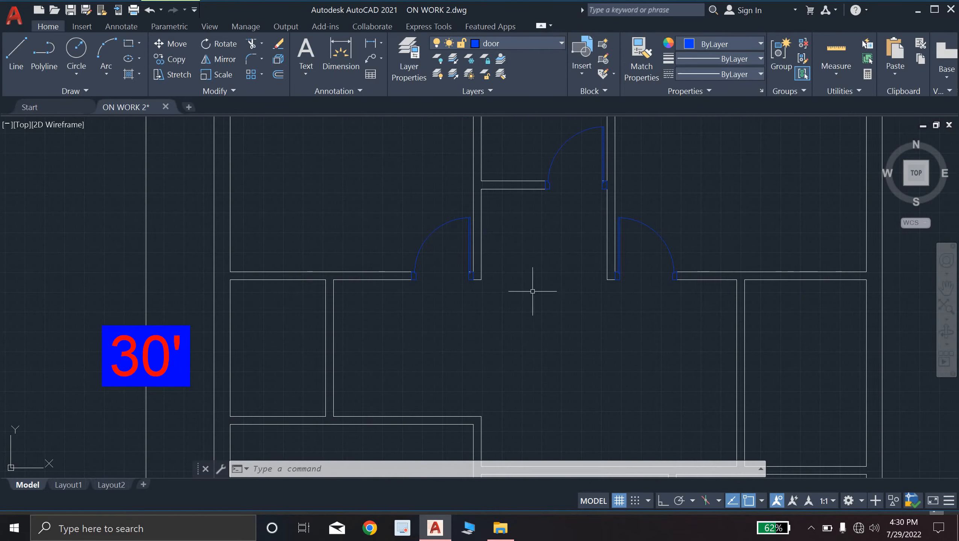
{"action": "scroll", "coordinate": [533, 291], "scroll_direction": "down", "scroll_amount": 4}
{"action": "scroll", "coordinate": [563, 317], "scroll_direction": "up", "scroll_amount": 7}
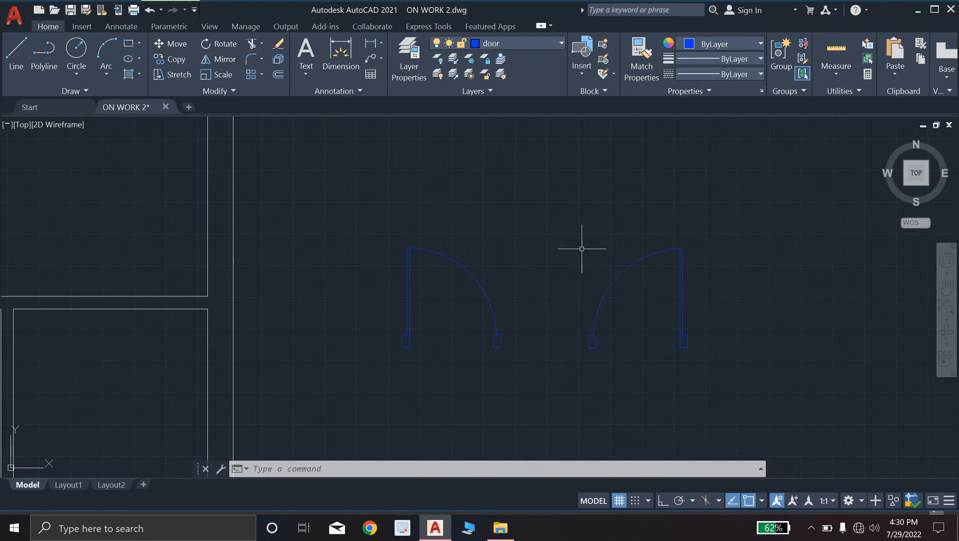
{"action": "left_click", "coordinate": [569, 224]}
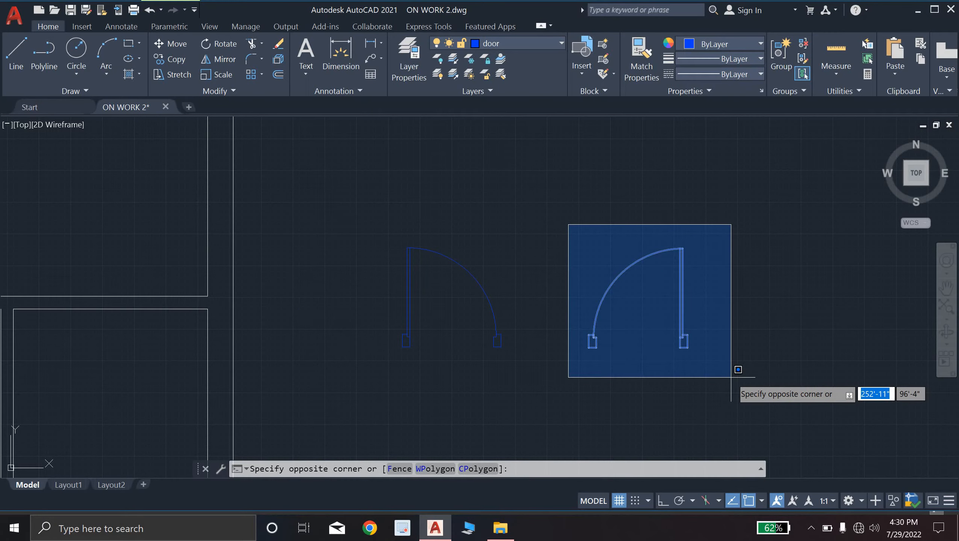
{"action": "key", "text": "Escape"}
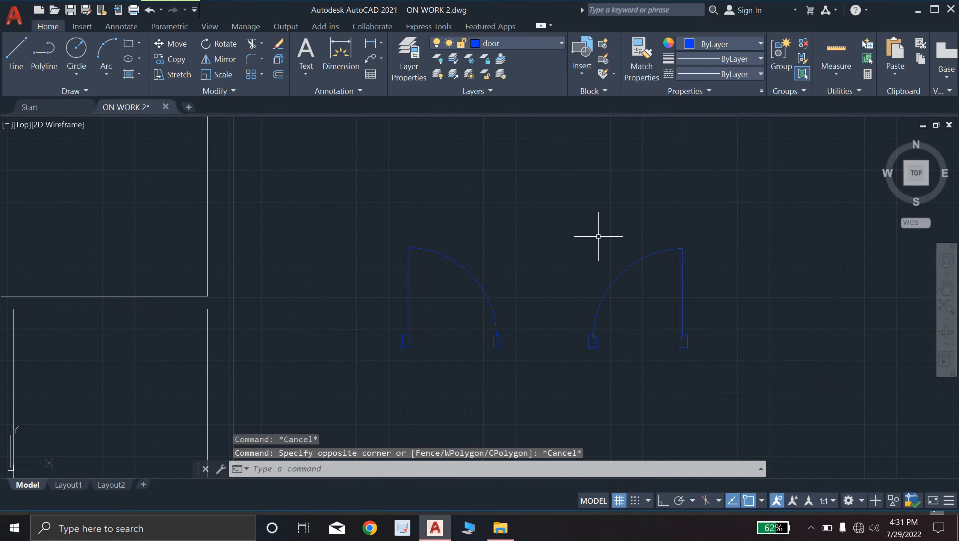
{"action": "left_click", "coordinate": [578, 223]}
{"action": "left_click", "coordinate": [765, 382]}
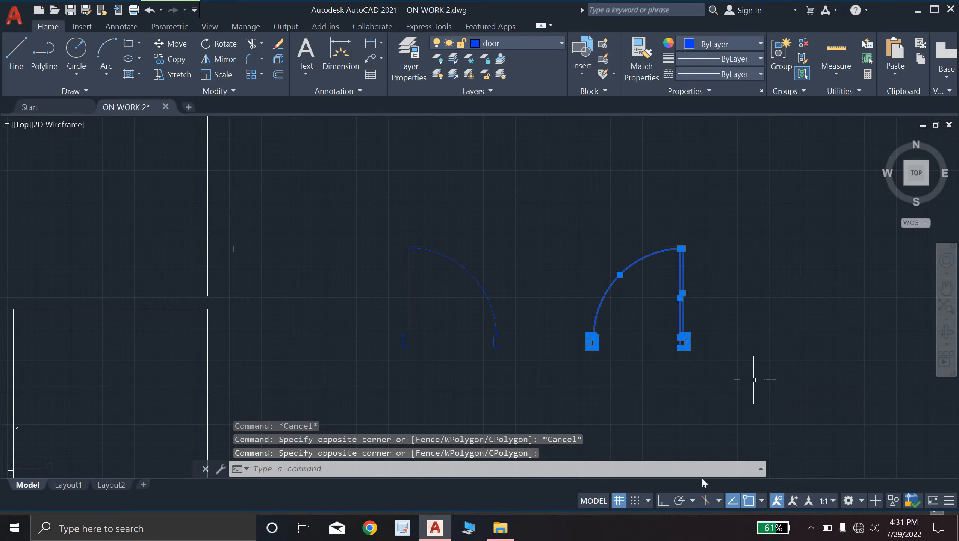
{"action": "left_click", "coordinate": [663, 501]}
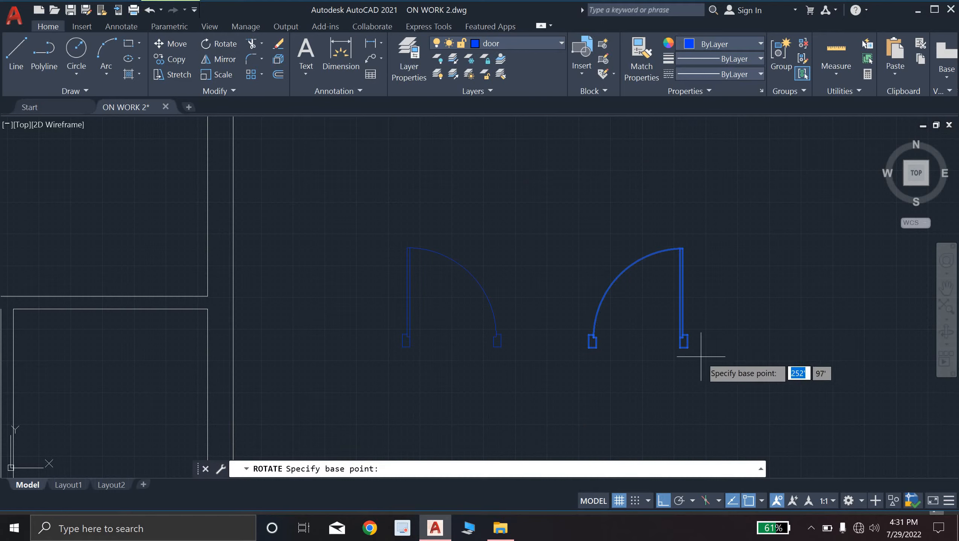
{"action": "left_click", "coordinate": [687, 347]}
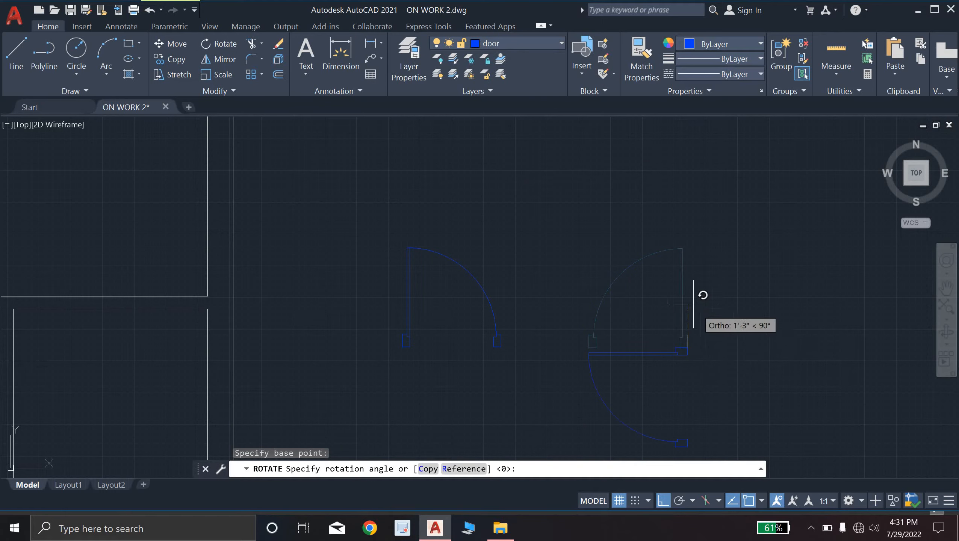
{"action": "left_click", "coordinate": [683, 292]}
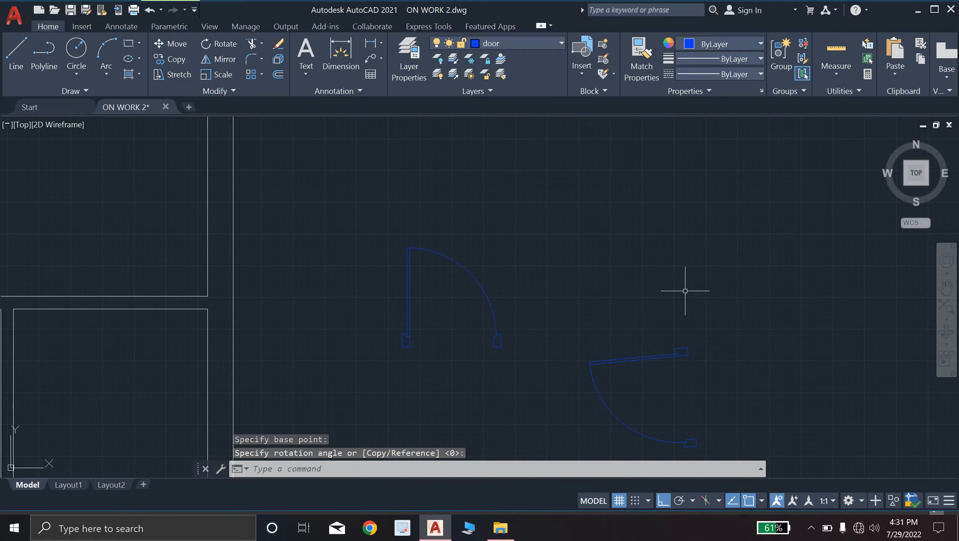
Step: Copy the rotated spare door by its upper frame's top outer corner to the top of the small left room's right wall, with Ortho off
{"action": "scroll", "coordinate": [701, 337], "scroll_direction": "up", "scroll_amount": 2}
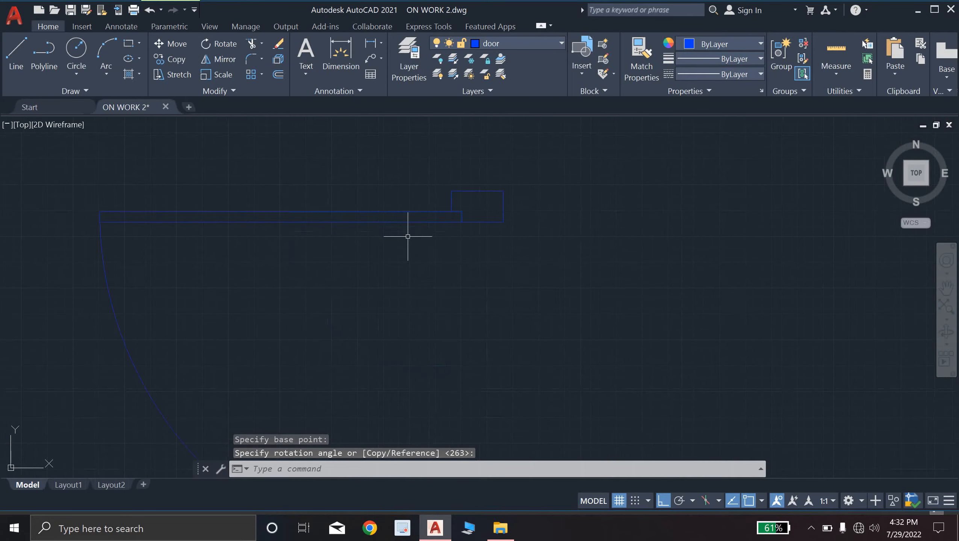
{"action": "middle_click_drag", "start_coordinate": [408, 236], "coordinate": [470, 229]}
{"action": "left_click", "coordinate": [333, 181]}
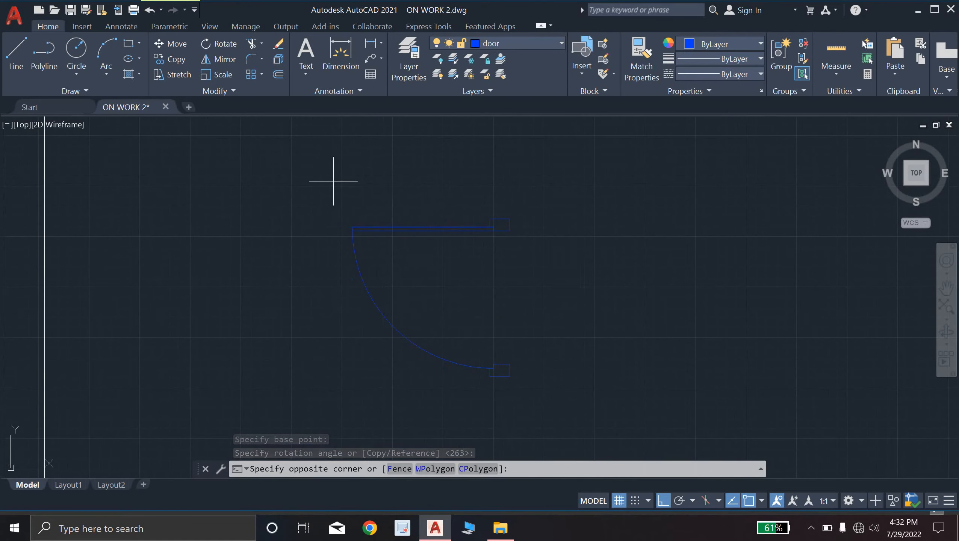
{"action": "left_click", "coordinate": [547, 386]}
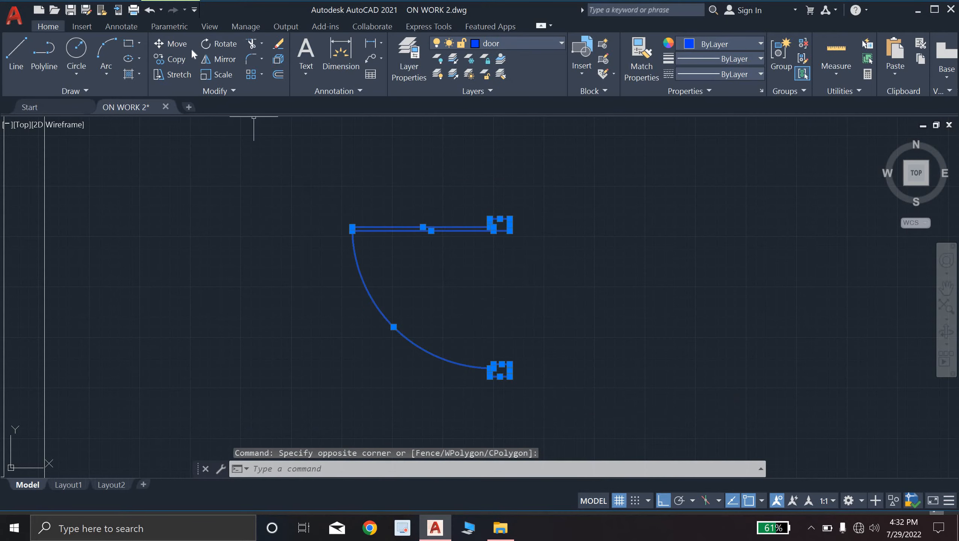
{"action": "type", "text": "co"}
{"action": "key", "text": "Return"}
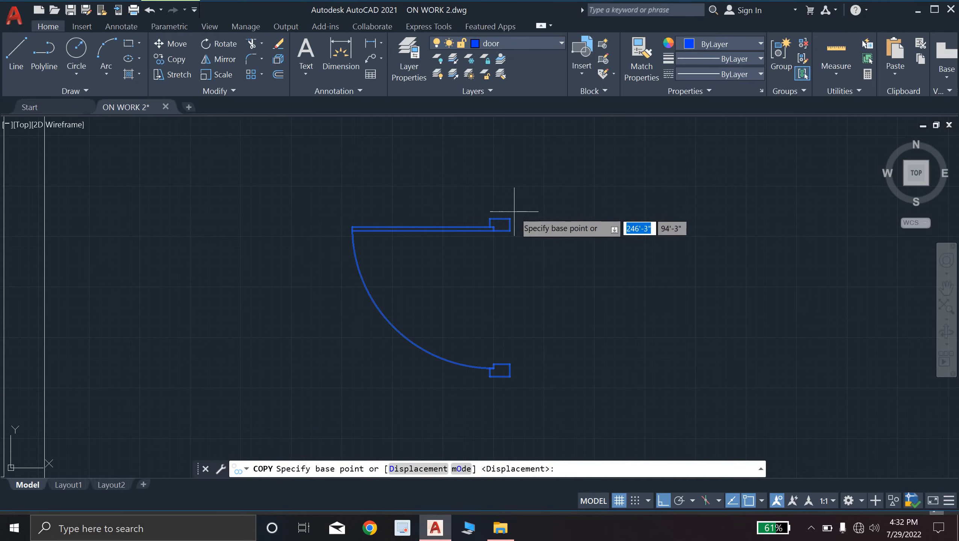
{"action": "scroll", "coordinate": [356, 206], "scroll_direction": "down", "scroll_amount": 5}
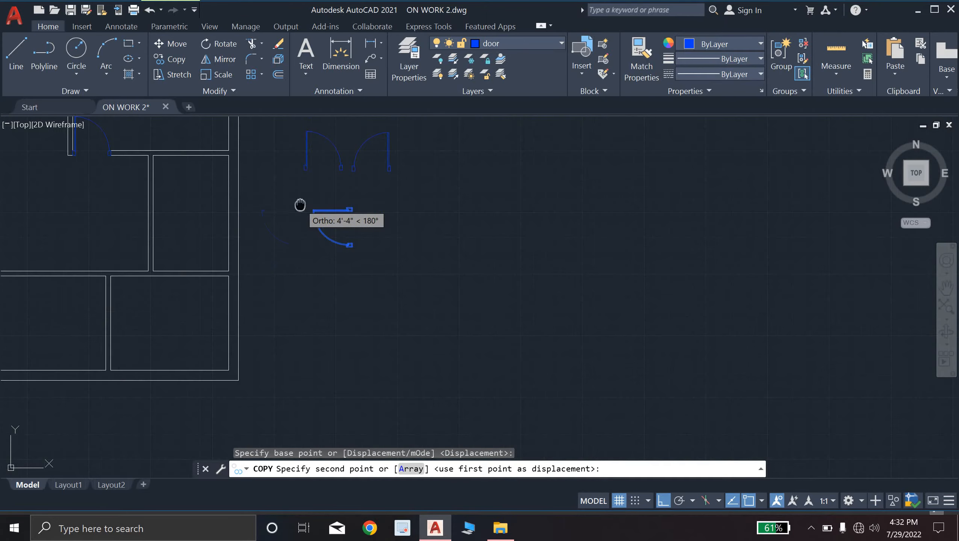
{"action": "key", "text": "F8"}
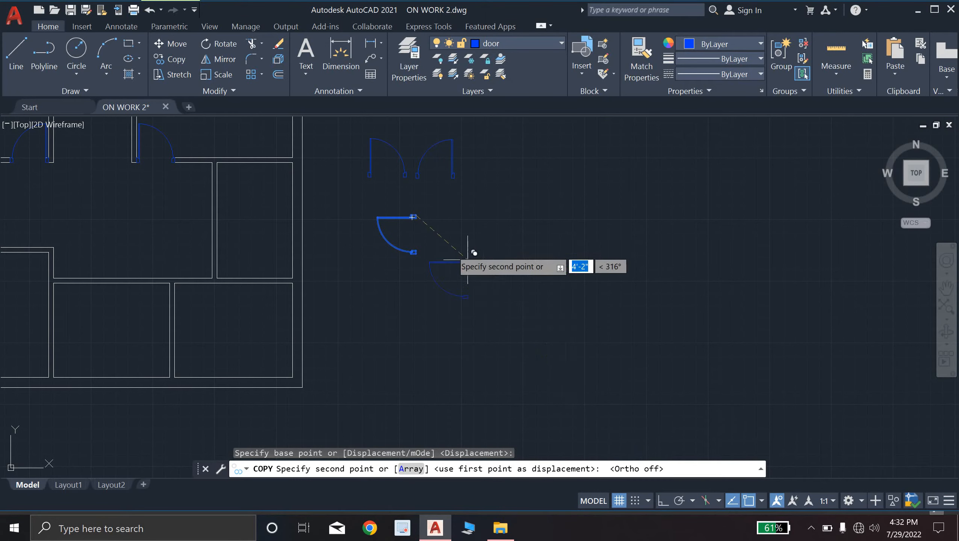
{"action": "scroll", "coordinate": [334, 205], "scroll_direction": "down", "scroll_amount": 3}
{"action": "middle_click_drag", "start_coordinate": [339, 199], "coordinate": [471, 268]}
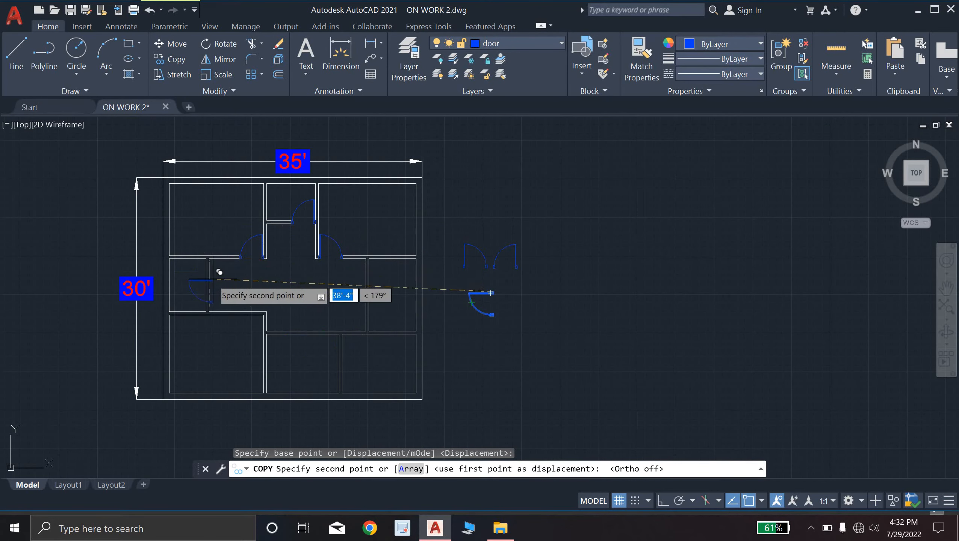
{"action": "scroll", "coordinate": [204, 272], "scroll_direction": "up", "scroll_amount": 5}
{"action": "scroll", "coordinate": [178, 223], "scroll_direction": "up", "scroll_amount": 3}
{"action": "scroll", "coordinate": [200, 182], "scroll_direction": "down", "scroll_amount": 6}
{"action": "scroll", "coordinate": [236, 300], "scroll_direction": "up", "scroll_amount": 6}
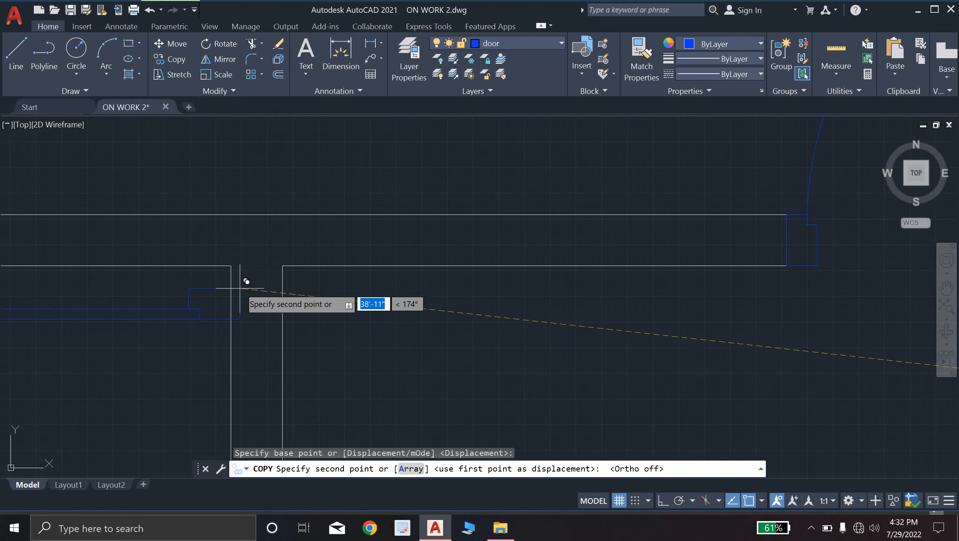
{"action": "left_click", "coordinate": [283, 265]}
{"action": "scroll", "coordinate": [456, 301], "scroll_direction": "down", "scroll_amount": 3}
{"action": "key", "text": "Escape"}
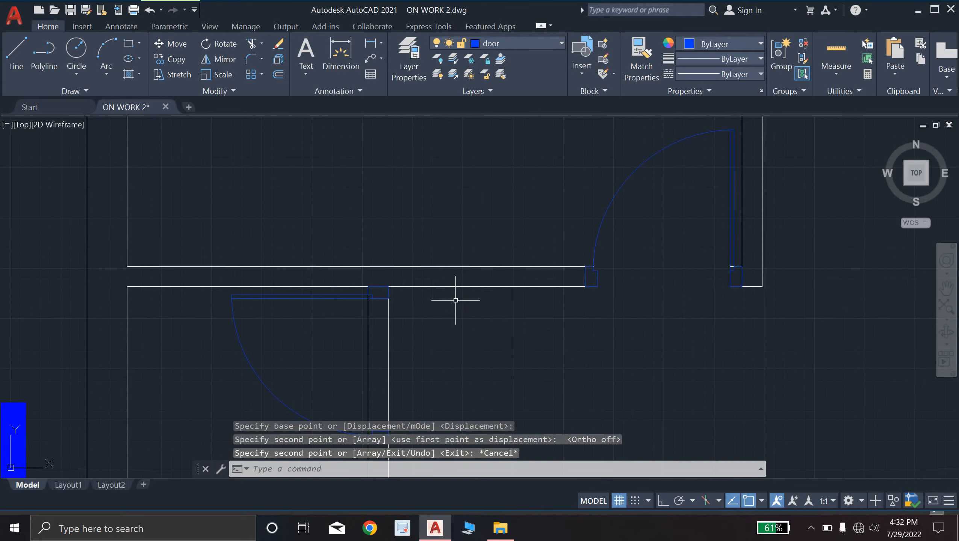
Step: Trim both wall lines across the door opening in the small left room's right wall and finish trimming
{"action": "scroll", "coordinate": [456, 301], "scroll_direction": "down", "scroll_amount": 2}
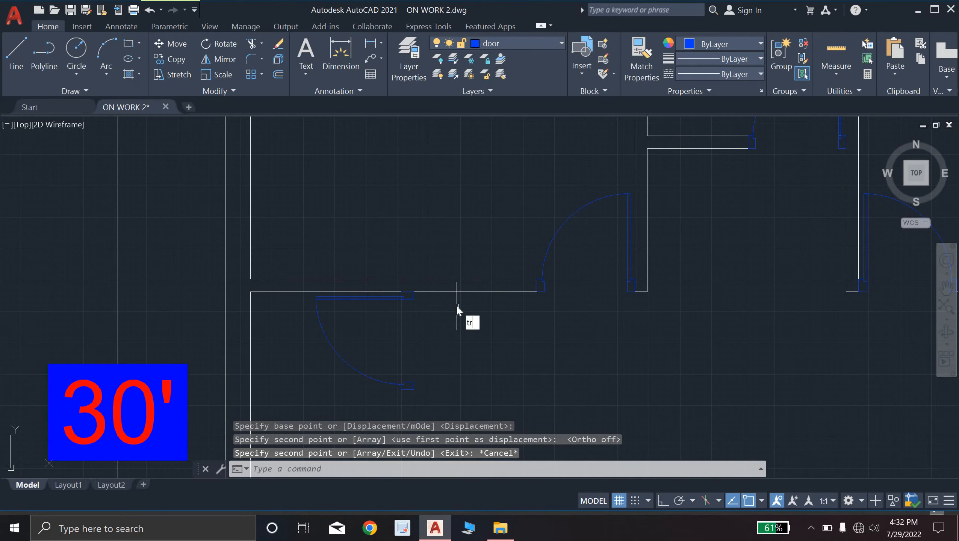
{"action": "key", "text": "Return"}
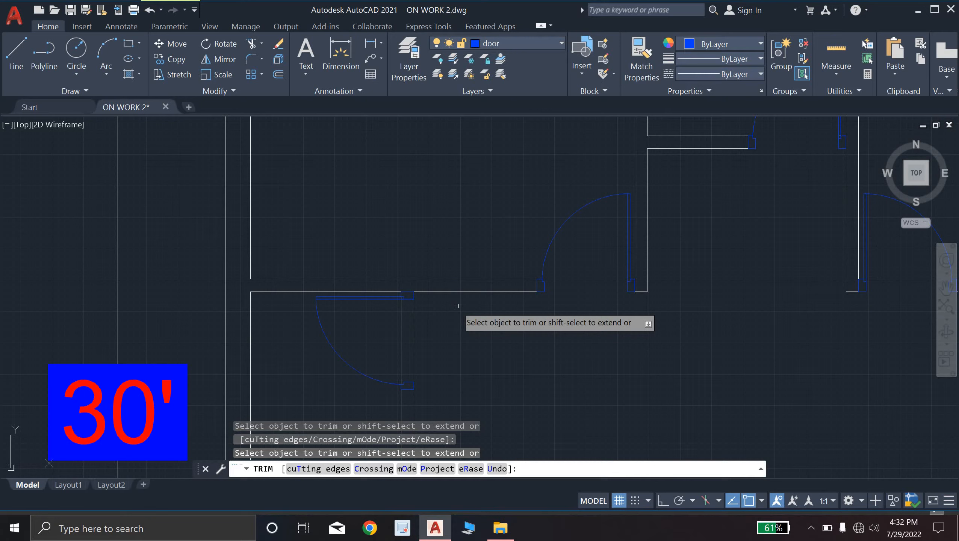
{"action": "left_click", "coordinate": [414, 325]}
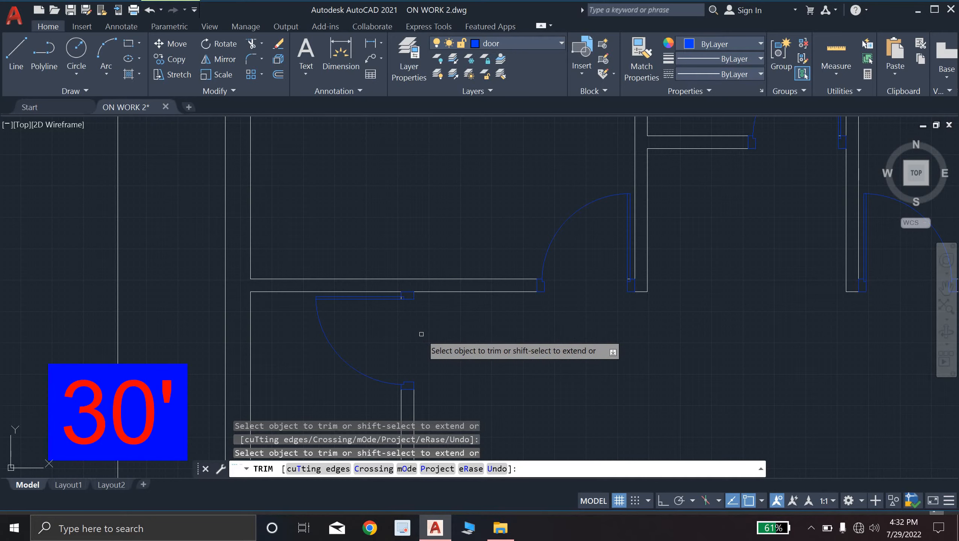
{"action": "middle_click_drag", "start_coordinate": [417, 329], "coordinate": [387, 306]}
{"action": "scroll", "coordinate": [379, 307], "scroll_direction": "down", "scroll_amount": 5}
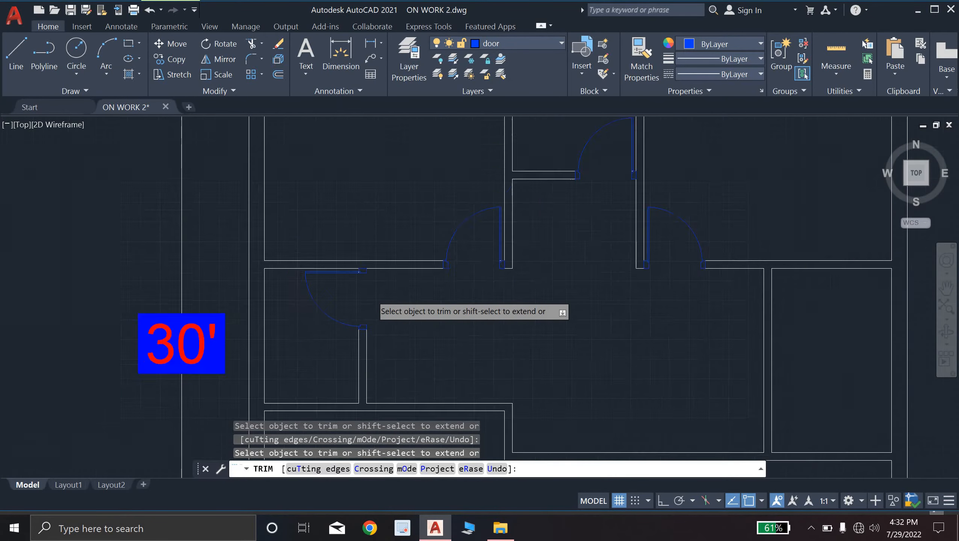
{"action": "scroll", "coordinate": [460, 309], "scroll_direction": "up", "scroll_amount": 3}
{"action": "scroll", "coordinate": [459, 308], "scroll_direction": "down", "scroll_amount": 3}
{"action": "key", "text": "Escape"}
{"action": "key", "text": "Escape"}
{"action": "key", "text": "Escape"}
{"action": "key", "text": "Escape"}
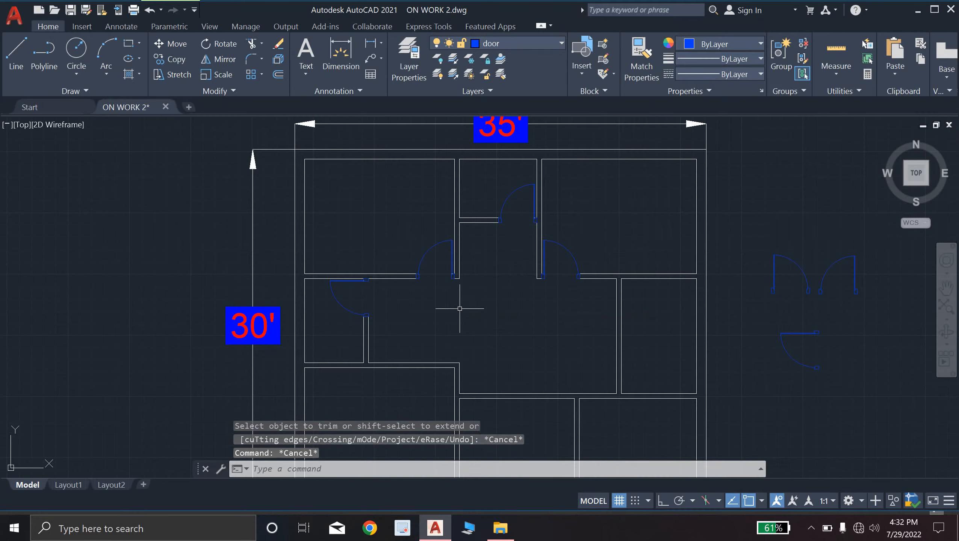
Step: Examine how the door leaves and frames sit against the walls at the three upper rooms' doors
{"action": "scroll", "coordinate": [739, 318], "scroll_direction": "up", "scroll_amount": 2}
{"action": "scroll", "coordinate": [456, 267], "scroll_direction": "down", "scroll_amount": 2}
{"action": "scroll", "coordinate": [456, 267], "scroll_direction": "down", "scroll_amount": 1}
{"action": "scroll", "coordinate": [258, 282], "scroll_direction": "up", "scroll_amount": 8}
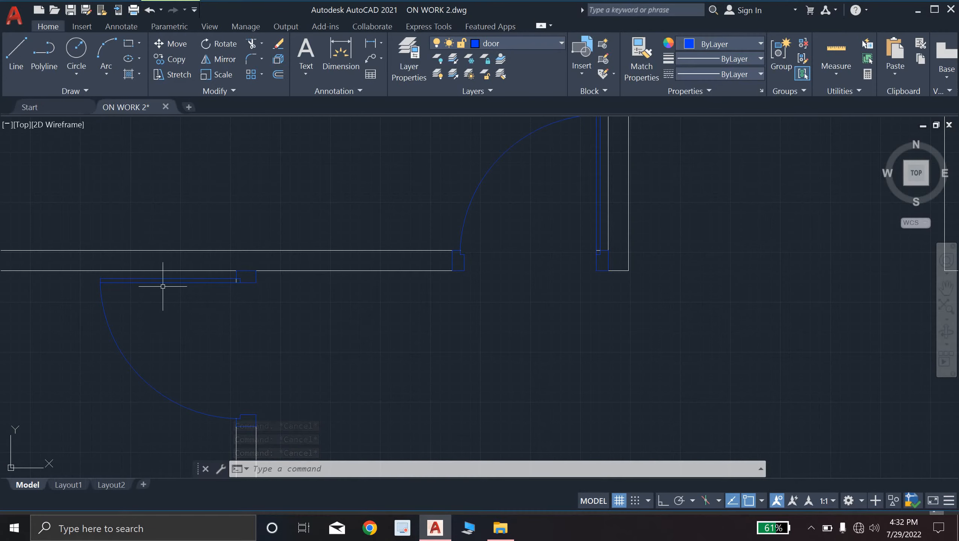
{"action": "scroll", "coordinate": [334, 312], "scroll_direction": "down", "scroll_amount": 2}
{"action": "scroll", "coordinate": [473, 322], "scroll_direction": "up", "scroll_amount": 2}
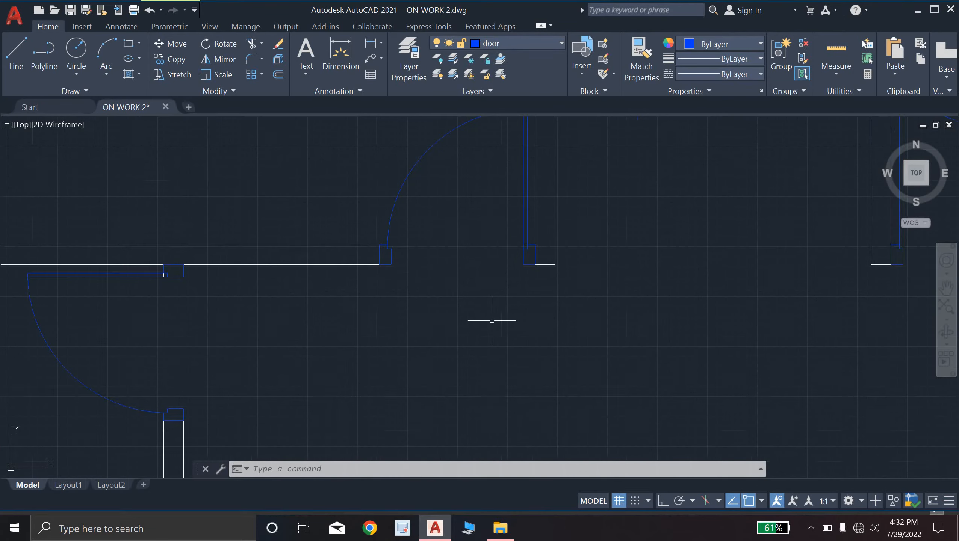
{"action": "middle_click_drag", "start_coordinate": [492, 322], "coordinate": [385, 405]}
{"action": "scroll", "coordinate": [449, 310], "scroll_direction": "down", "scroll_amount": 2}
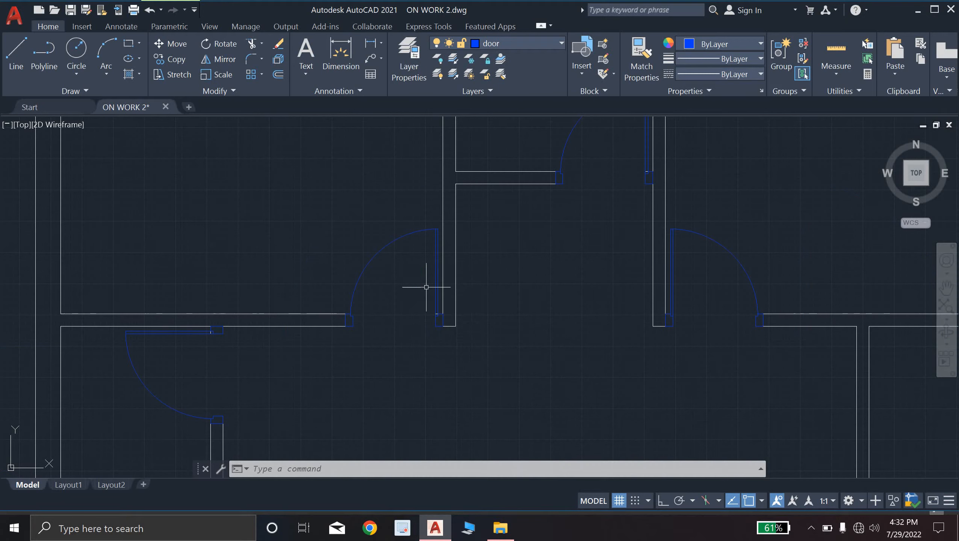
{"action": "scroll", "coordinate": [425, 289], "scroll_direction": "up", "scroll_amount": 2}
{"action": "scroll", "coordinate": [426, 289], "scroll_direction": "up", "scroll_amount": 2}
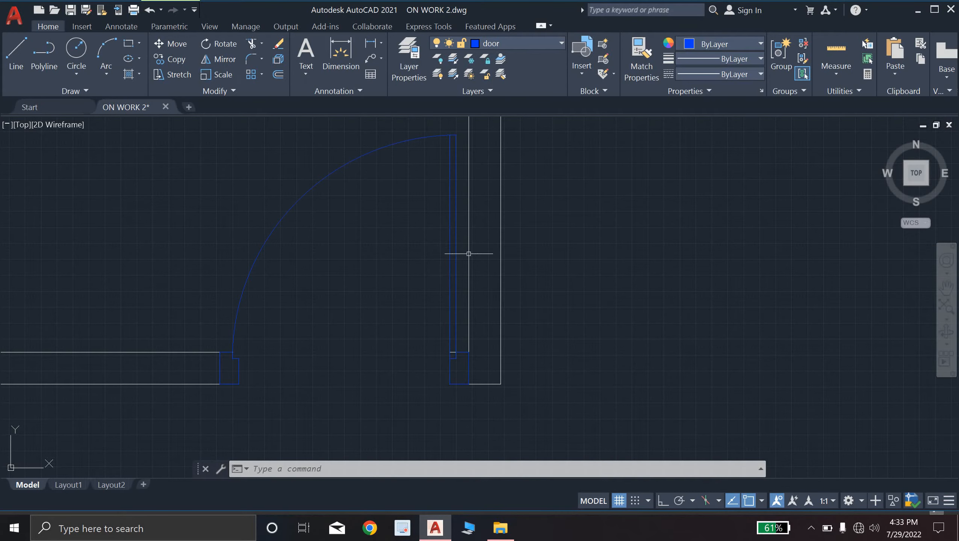
{"action": "middle_click_drag", "start_coordinate": [482, 233], "coordinate": [473, 296]}
{"action": "scroll", "coordinate": [472, 296], "scroll_direction": "down", "scroll_amount": 2}
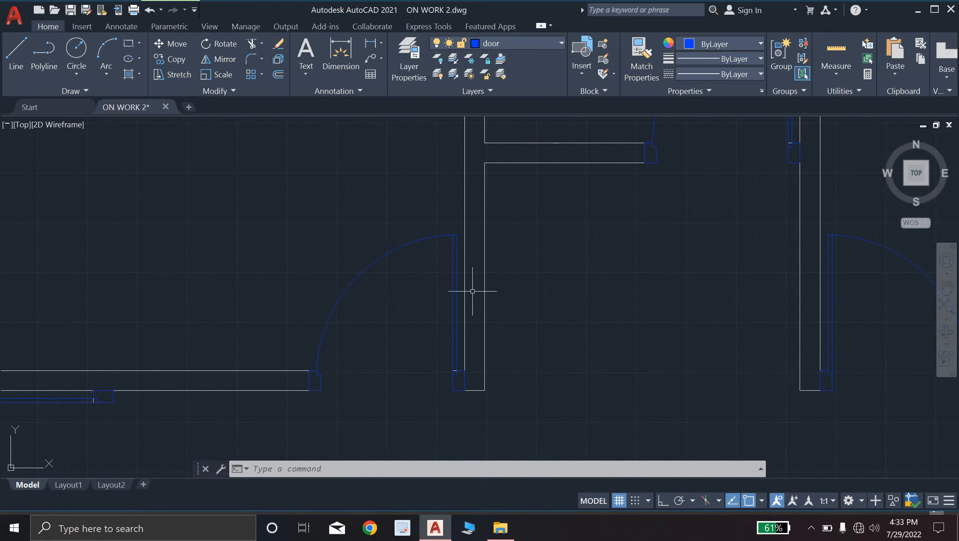
{"action": "scroll", "coordinate": [469, 278], "scroll_direction": "up", "scroll_amount": 3}
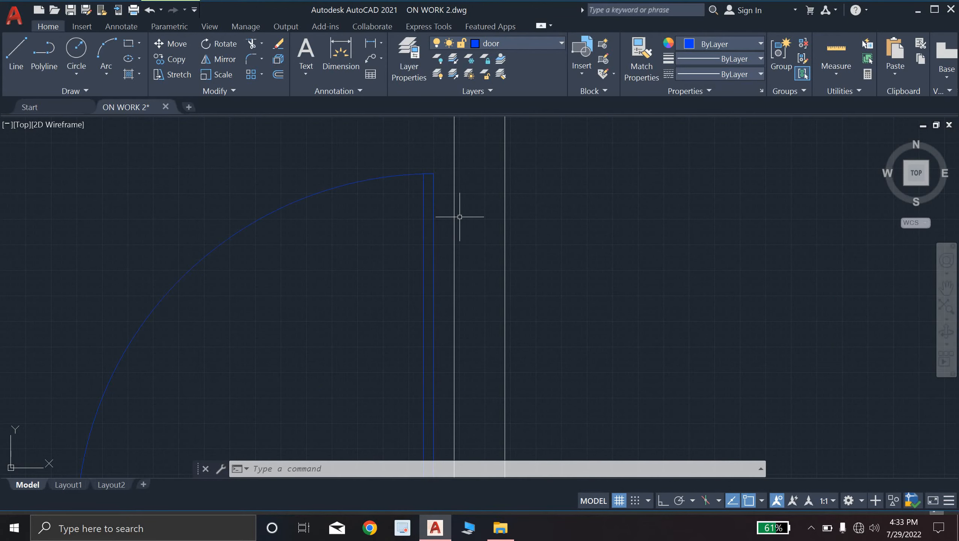
{"action": "scroll", "coordinate": [459, 217], "scroll_direction": "down", "scroll_amount": 2}
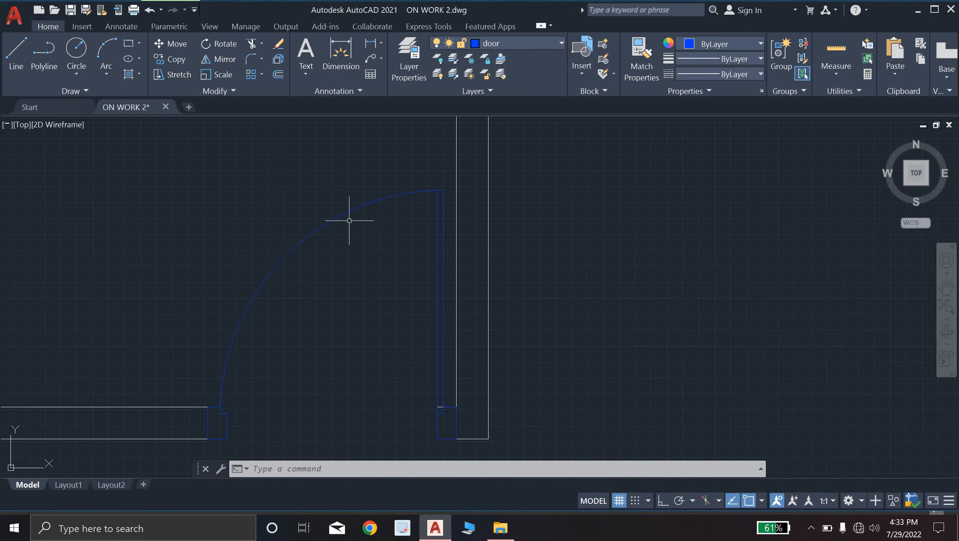
{"action": "scroll", "coordinate": [346, 218], "scroll_direction": "down", "scroll_amount": 3}
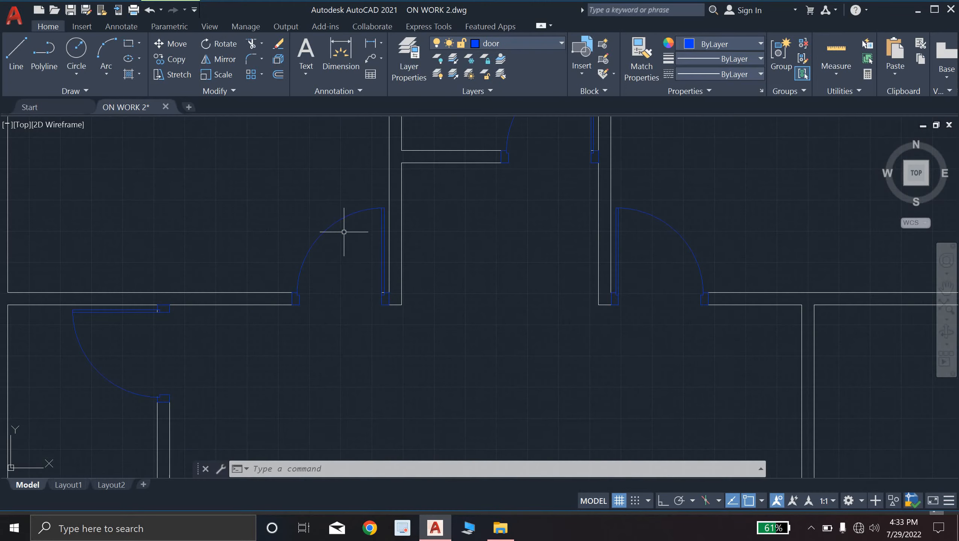
{"action": "middle_click_drag", "start_coordinate": [438, 197], "coordinate": [279, 344]}
{"action": "scroll", "coordinate": [416, 267], "scroll_direction": "up", "scroll_amount": 6}
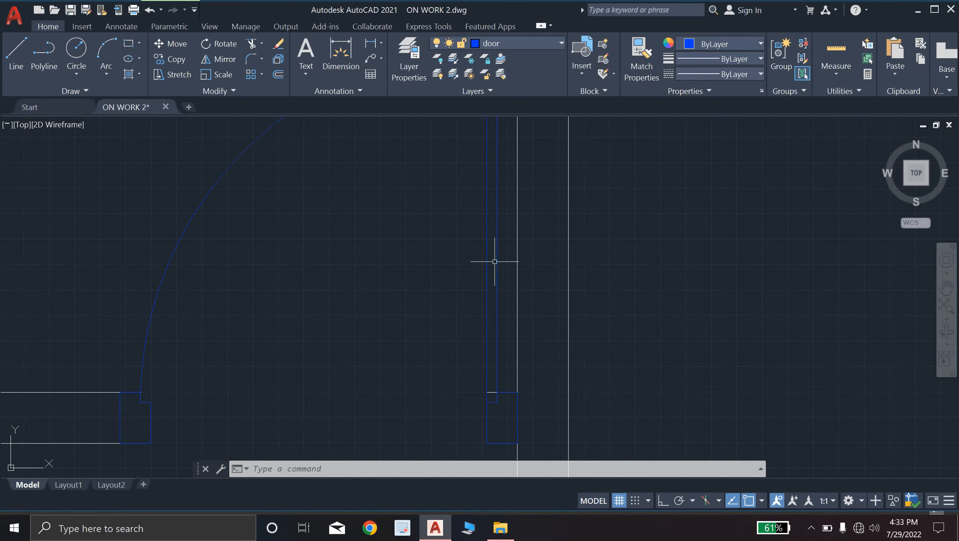
{"action": "scroll", "coordinate": [514, 264], "scroll_direction": "down", "scroll_amount": 4}
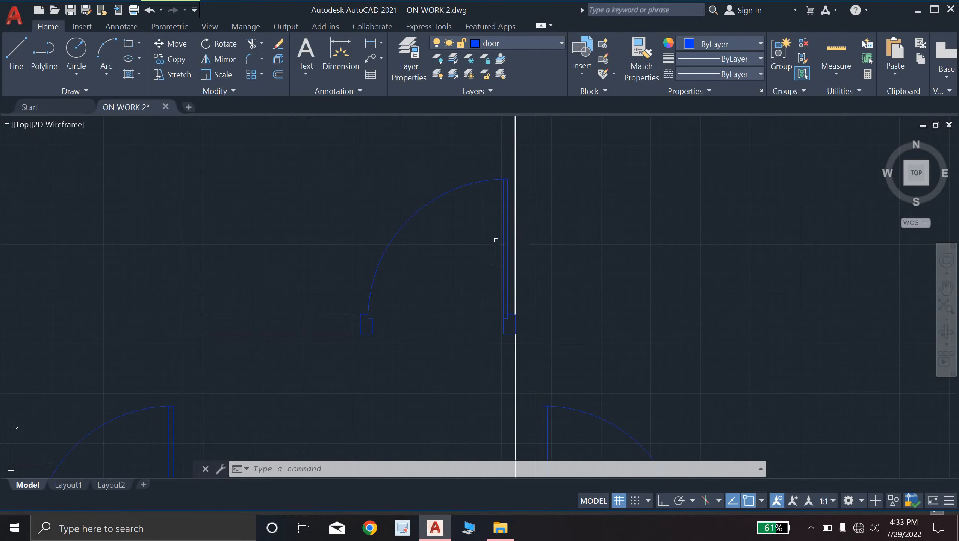
{"action": "scroll", "coordinate": [497, 270], "scroll_direction": "down", "scroll_amount": 2}
{"action": "middle_click_drag", "start_coordinate": [498, 269], "coordinate": [423, 200]}
{"action": "scroll", "coordinate": [469, 300], "scroll_direction": "up", "scroll_amount": 2}
{"action": "scroll", "coordinate": [469, 300], "scroll_direction": "up", "scroll_amount": 4}
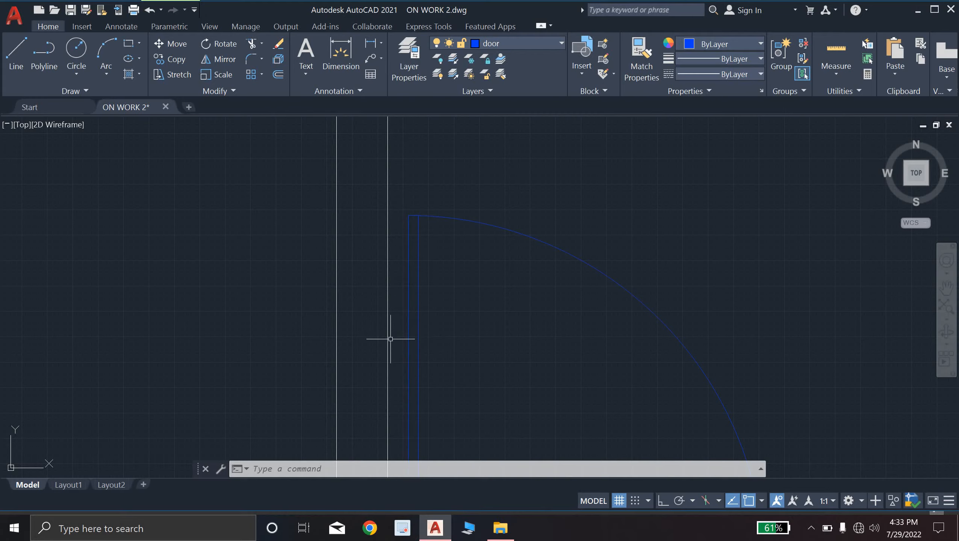
{"action": "scroll", "coordinate": [385, 311], "scroll_direction": "down", "scroll_amount": 4}
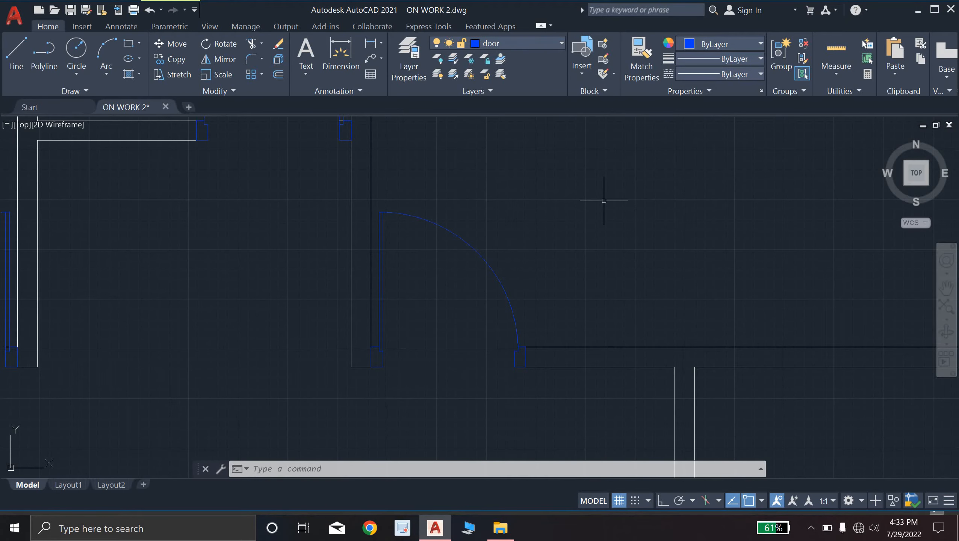
Step: Examine the small left room's door, the remaining rooms without doors and the spare doors outside the plan
{"action": "scroll", "coordinate": [604, 200], "scroll_direction": "down", "scroll_amount": 4}
{"action": "middle_click_drag", "start_coordinate": [349, 251], "coordinate": [446, 257]}
{"action": "scroll", "coordinate": [289, 281], "scroll_direction": "up", "scroll_amount": 6}
{"action": "scroll", "coordinate": [302, 273], "scroll_direction": "up", "scroll_amount": 4}
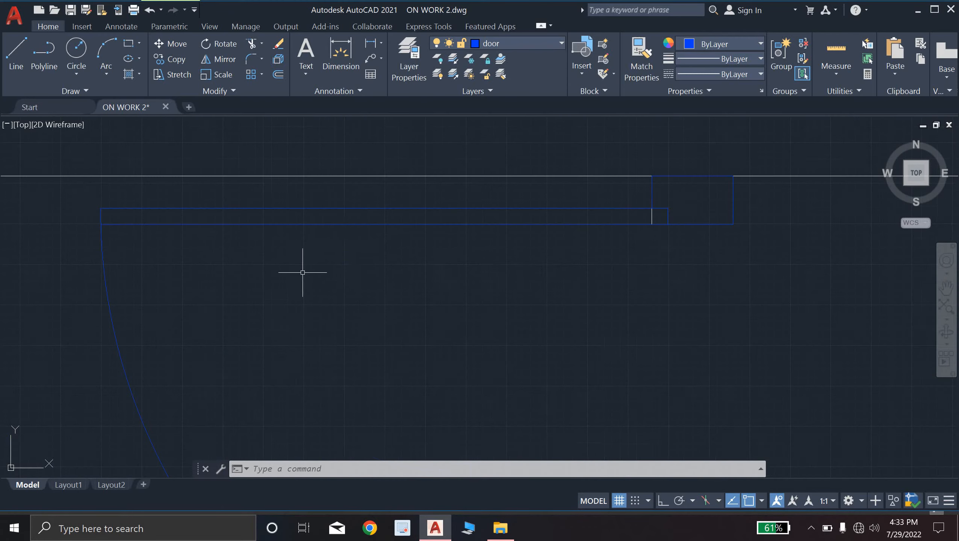
{"action": "scroll", "coordinate": [379, 245], "scroll_direction": "down", "scroll_amount": 6}
{"action": "middle_click_drag", "start_coordinate": [365, 305], "coordinate": [365, 269]}
{"action": "scroll", "coordinate": [375, 297], "scroll_direction": "down", "scroll_amount": 2}
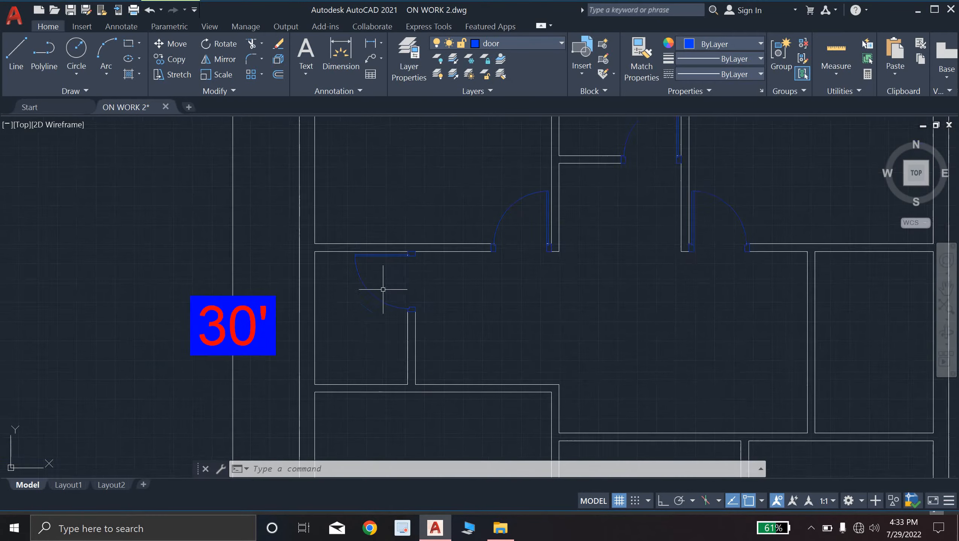
{"action": "scroll", "coordinate": [327, 259], "scroll_direction": "down", "scroll_amount": 2}
{"action": "scroll", "coordinate": [436, 265], "scroll_direction": "up", "scroll_amount": 1}
{"action": "scroll", "coordinate": [435, 265], "scroll_direction": "down", "scroll_amount": 1}
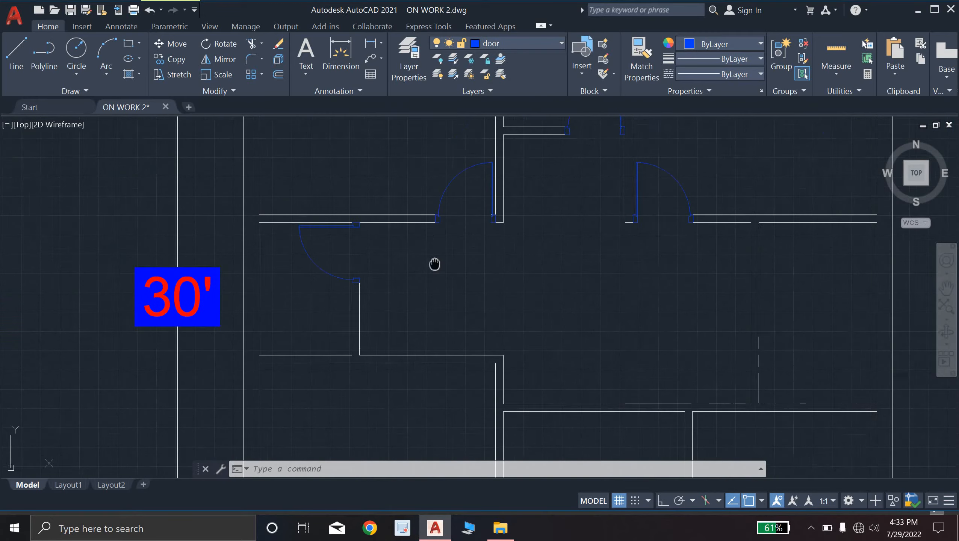
{"action": "middle_click_drag", "start_coordinate": [435, 266], "coordinate": [271, 258]}
{"action": "scroll", "coordinate": [334, 249], "scroll_direction": "down", "scroll_amount": 2}
{"action": "scroll", "coordinate": [441, 290], "scroll_direction": "up", "scroll_amount": 4}
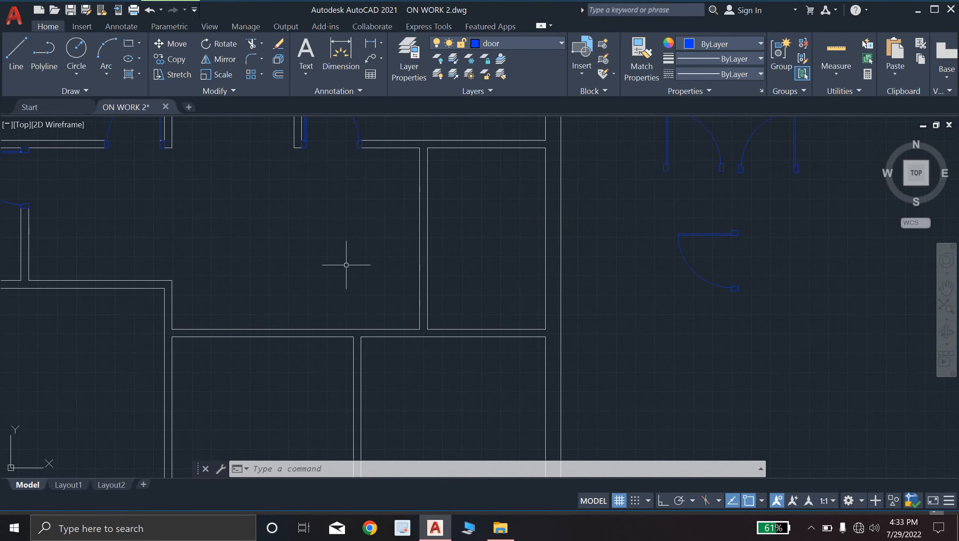
{"action": "scroll", "coordinate": [346, 265], "scroll_direction": "down", "scroll_amount": 2}
{"action": "scroll", "coordinate": [357, 272], "scroll_direction": "up", "scroll_amount": 1}
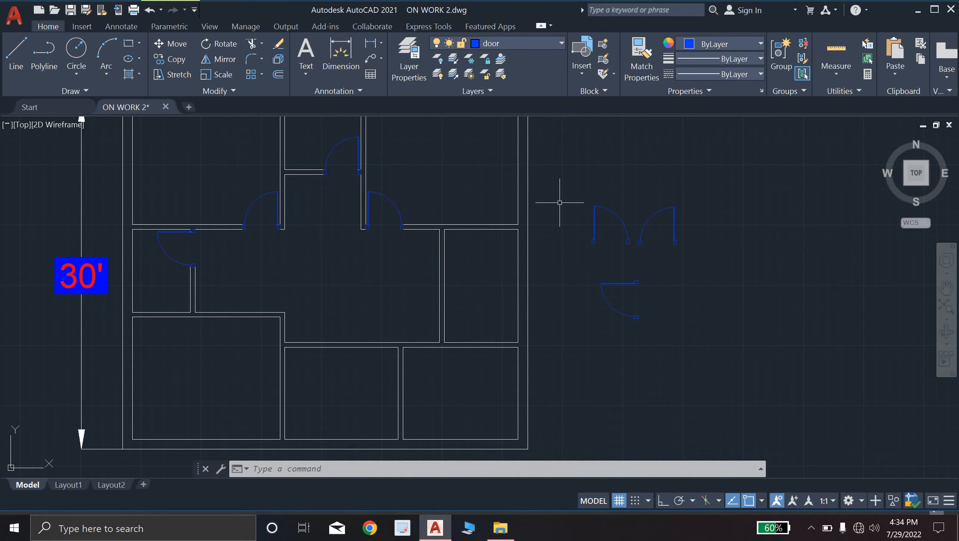
Step: Mirror the right-hand spare door downward about a horizontal line through its right frame's lower outer corner, with Ortho on, erasing the source
{"action": "scroll", "coordinate": [667, 196], "scroll_direction": "up", "scroll_amount": 2}
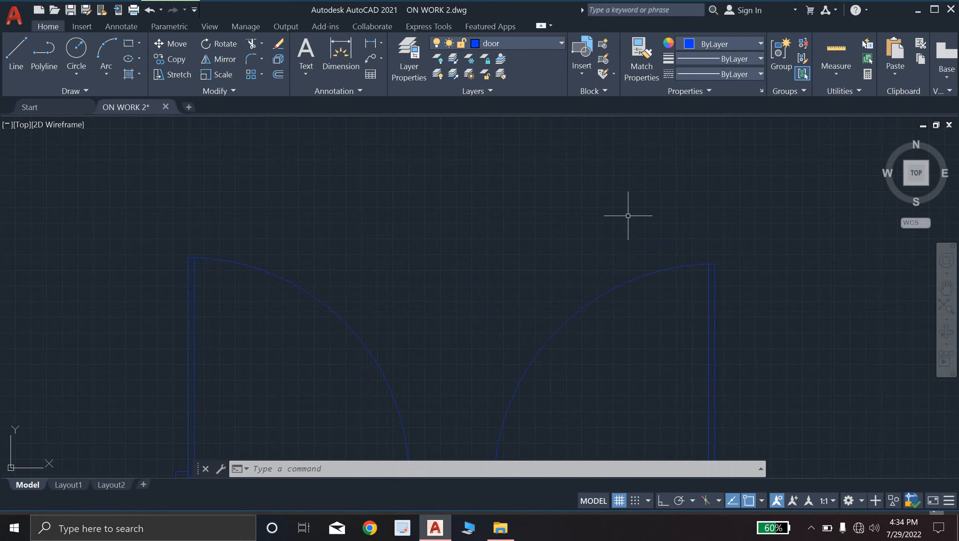
{"action": "left_click", "coordinate": [567, 214]}
{"action": "left_click", "coordinate": [649, 314]}
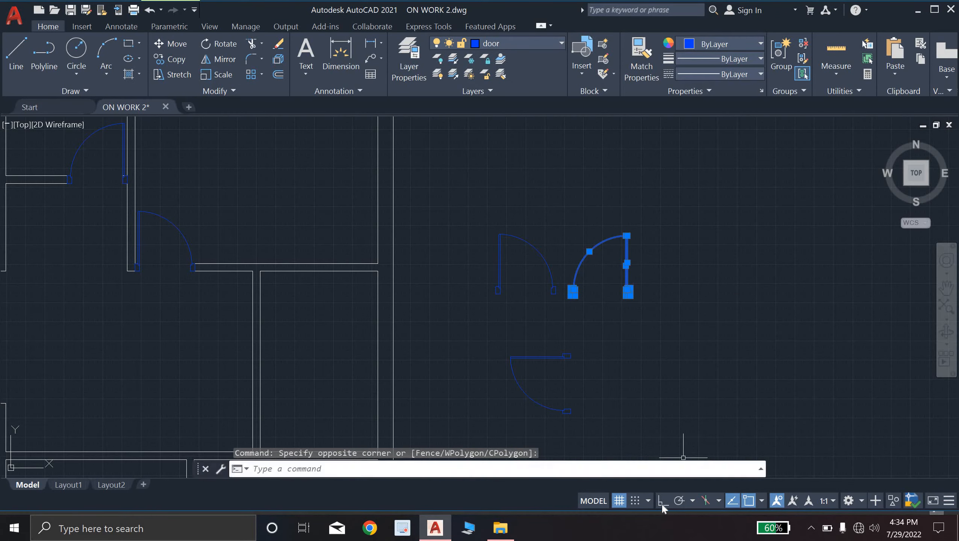
{"action": "key", "text": "F8"}
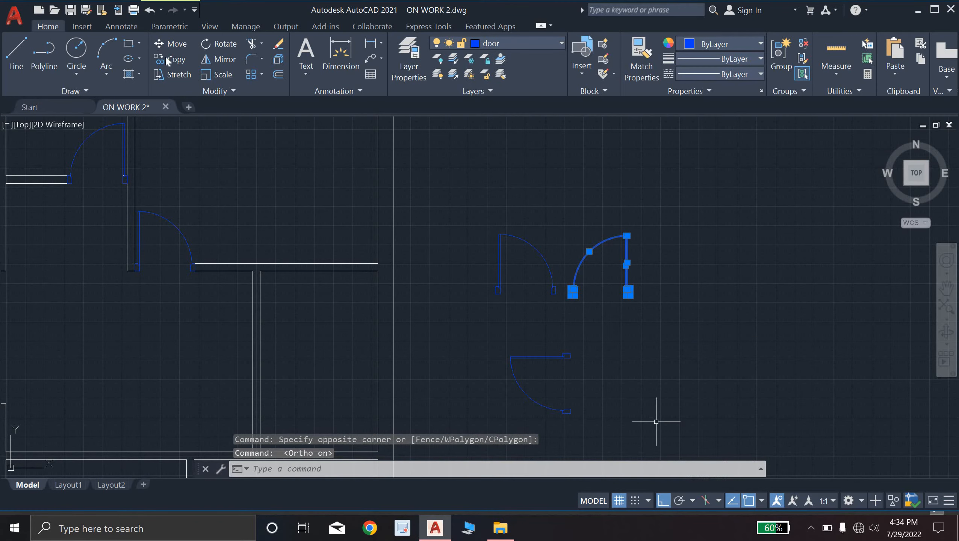
{"action": "left_click", "coordinate": [218, 59]}
{"action": "scroll", "coordinate": [530, 265], "scroll_direction": "up", "scroll_amount": 4}
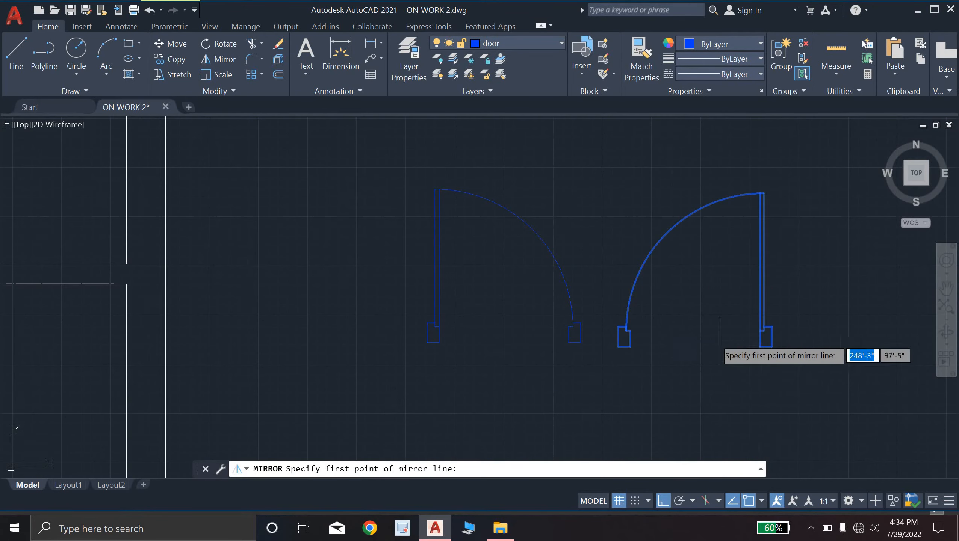
{"action": "left_click", "coordinate": [771, 346]}
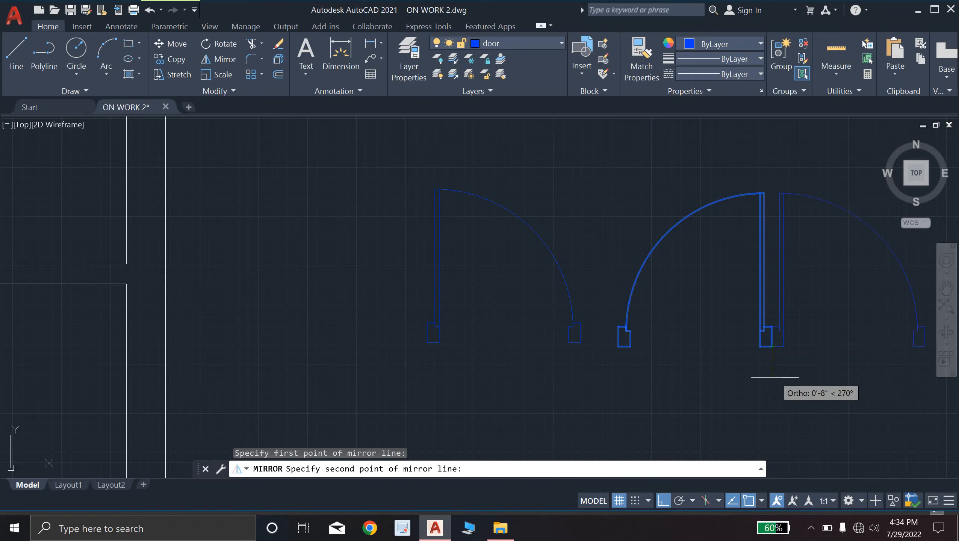
{"action": "left_click", "coordinate": [703, 404]}
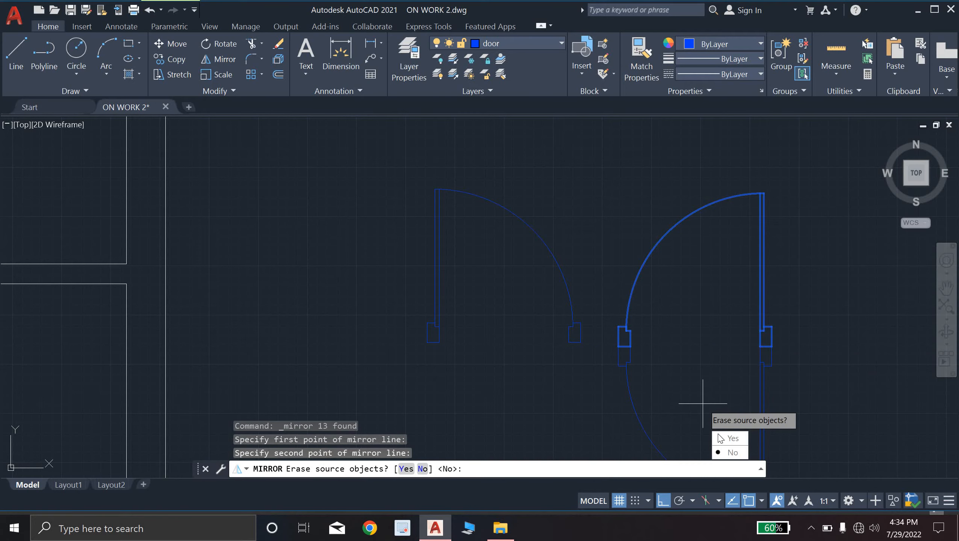
{"action": "key", "text": "Down"}
{"action": "key", "text": "Return"}
{"action": "scroll", "coordinate": [704, 345], "scroll_direction": "down", "scroll_amount": 4}
{"action": "scroll", "coordinate": [664, 293], "scroll_direction": "up", "scroll_amount": 6}
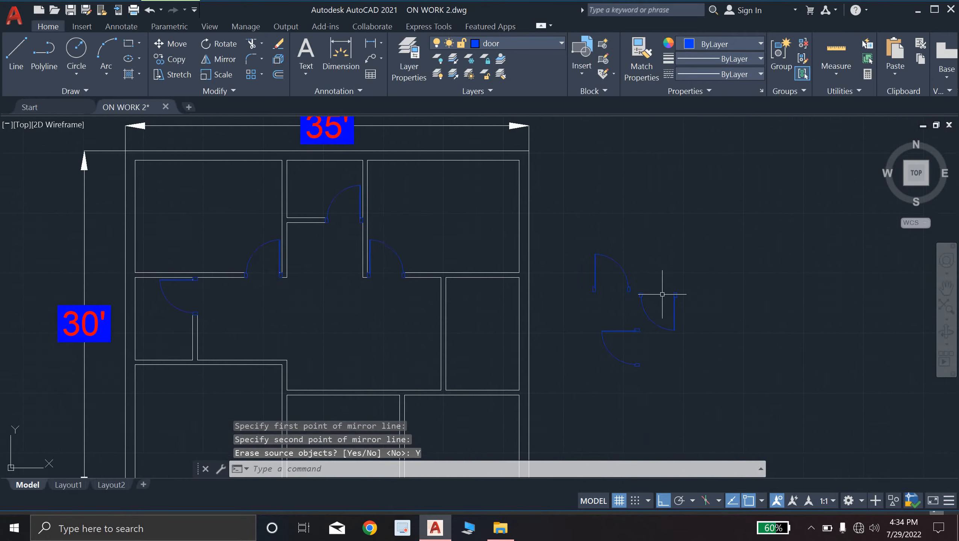
{"action": "left_click", "coordinate": [555, 271]}
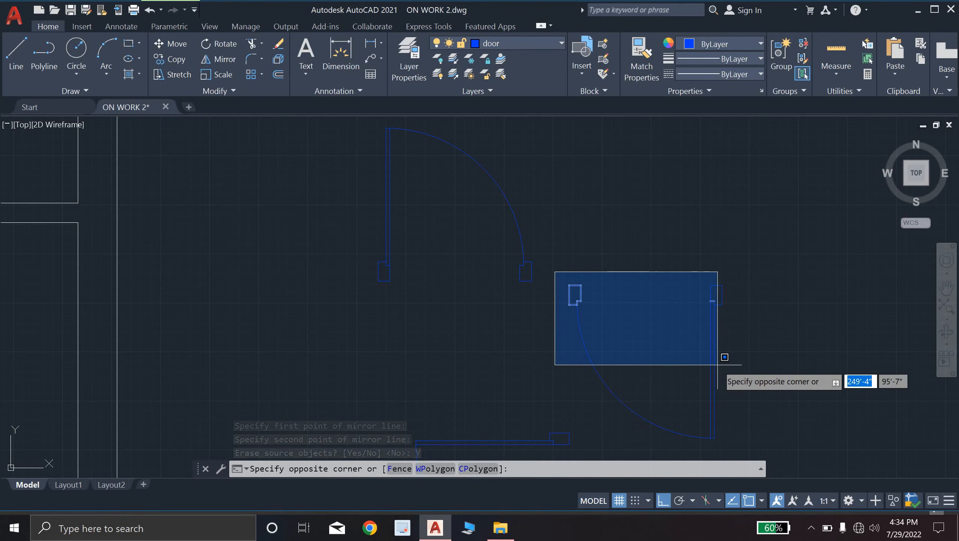
{"action": "key", "text": "Escape"}
{"action": "middle_click_drag", "start_coordinate": [713, 363], "coordinate": [592, 301]}
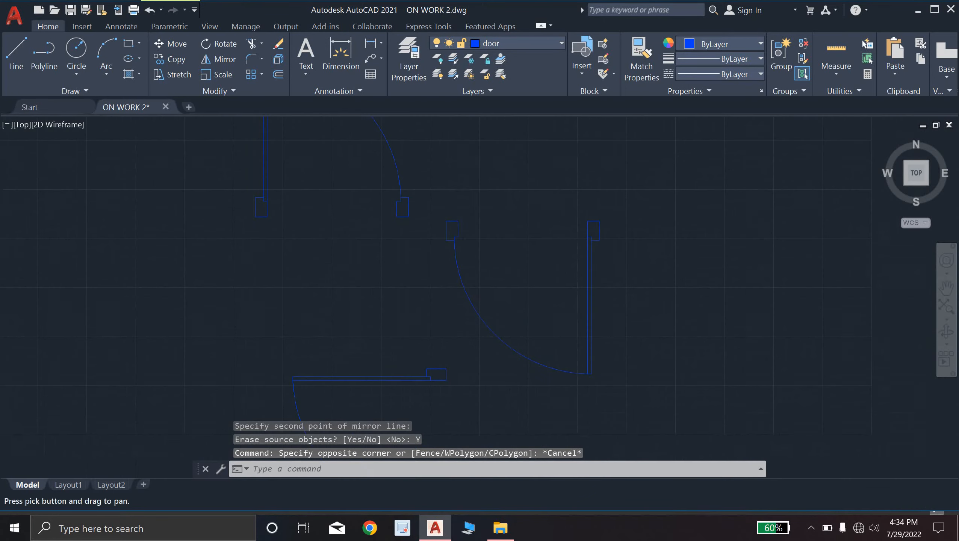
{"action": "left_click", "coordinate": [440, 204]}
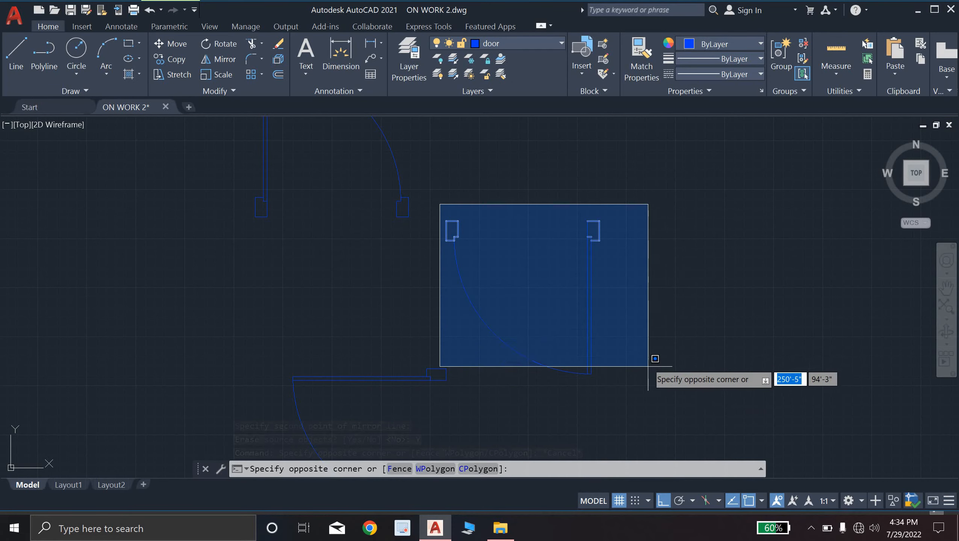
{"action": "scroll", "coordinate": [668, 384], "scroll_direction": "up", "scroll_amount": 4}
{"action": "scroll", "coordinate": [667, 384], "scroll_direction": "down", "scroll_amount": 2}
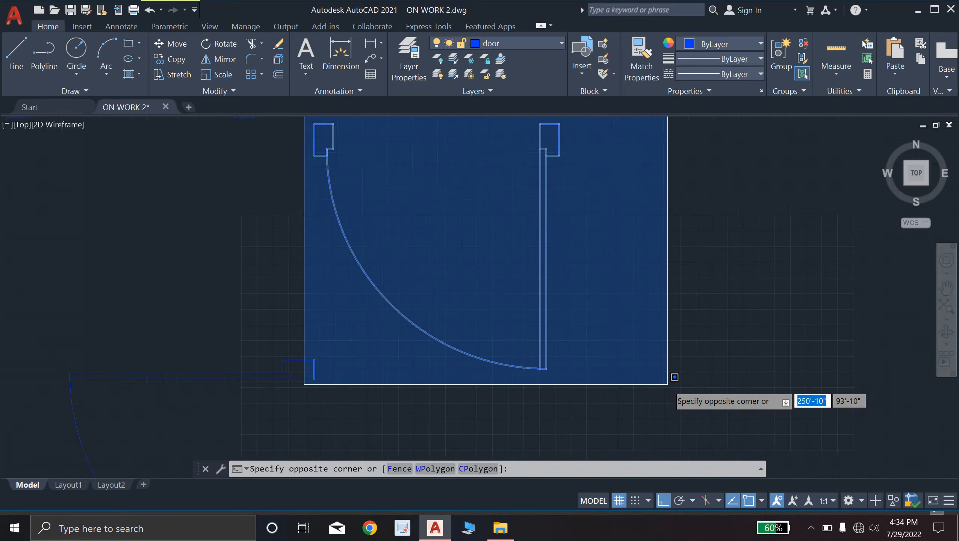
{"action": "scroll", "coordinate": [668, 379], "scroll_direction": "down", "scroll_amount": 2}
{"action": "key", "text": "Escape"}
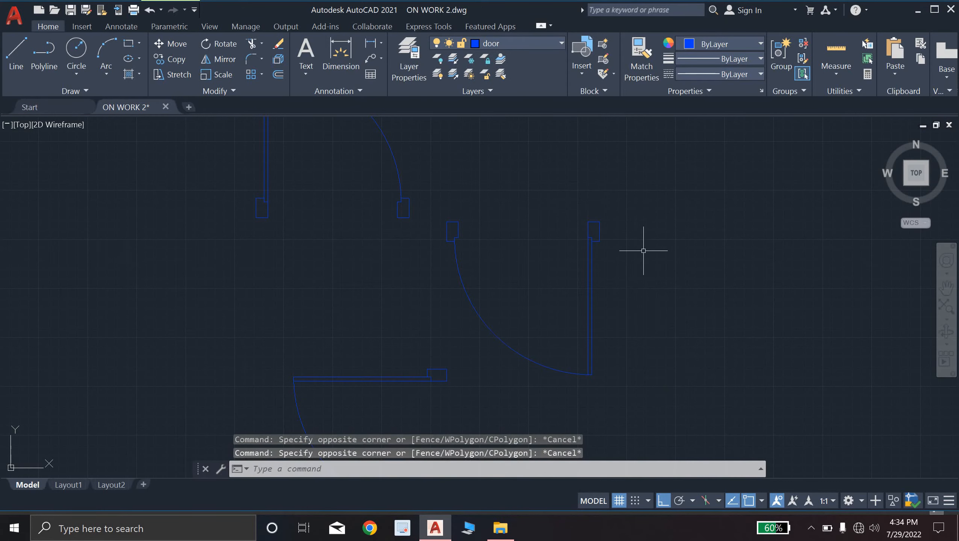
Step: Copy the right-hand spare door by its right frame's upper outer corner into the lower-left room's top wall, against the right wall, with Ortho off
{"action": "left_click", "coordinate": [626, 193]}
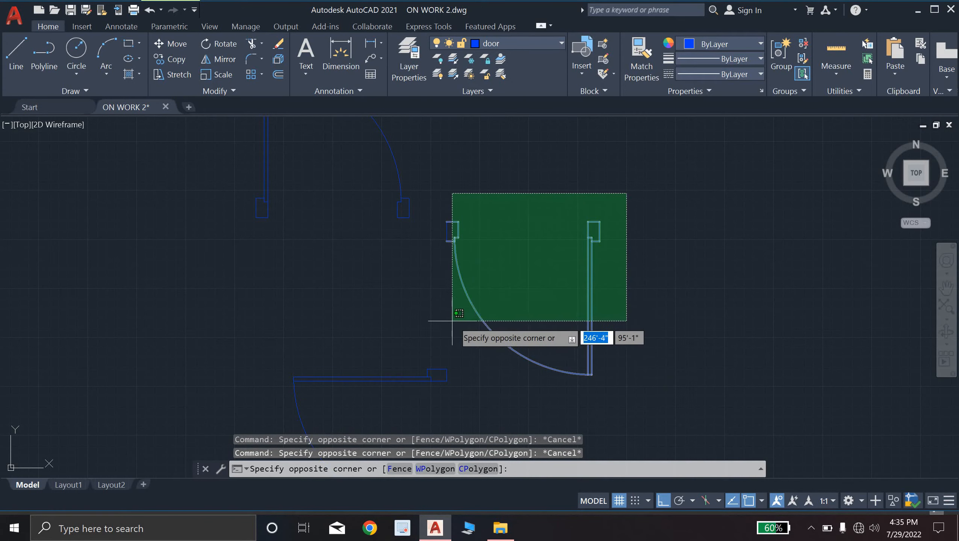
{"action": "left_click", "coordinate": [439, 320]}
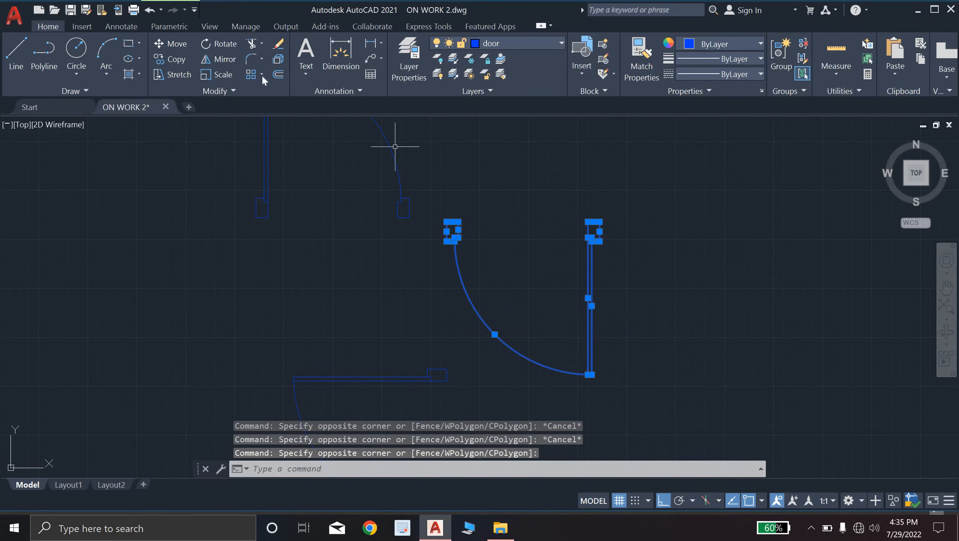
{"action": "left_click", "coordinate": [179, 58]}
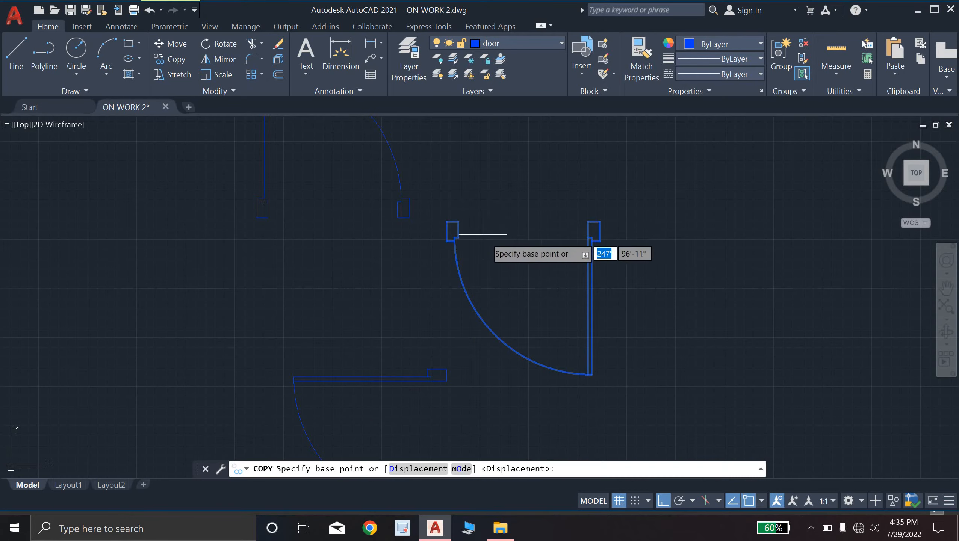
{"action": "left_click", "coordinate": [599, 222]}
{"action": "scroll", "coordinate": [554, 224], "scroll_direction": "down", "scroll_amount": 6}
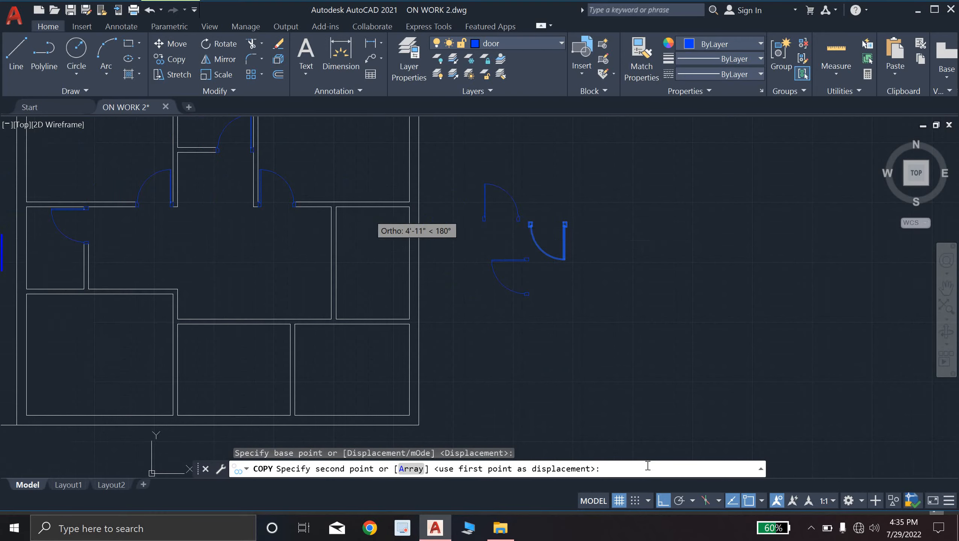
{"action": "left_click", "coordinate": [668, 505]}
{"action": "middle_click_drag", "start_coordinate": [279, 278], "coordinate": [416, 302]}
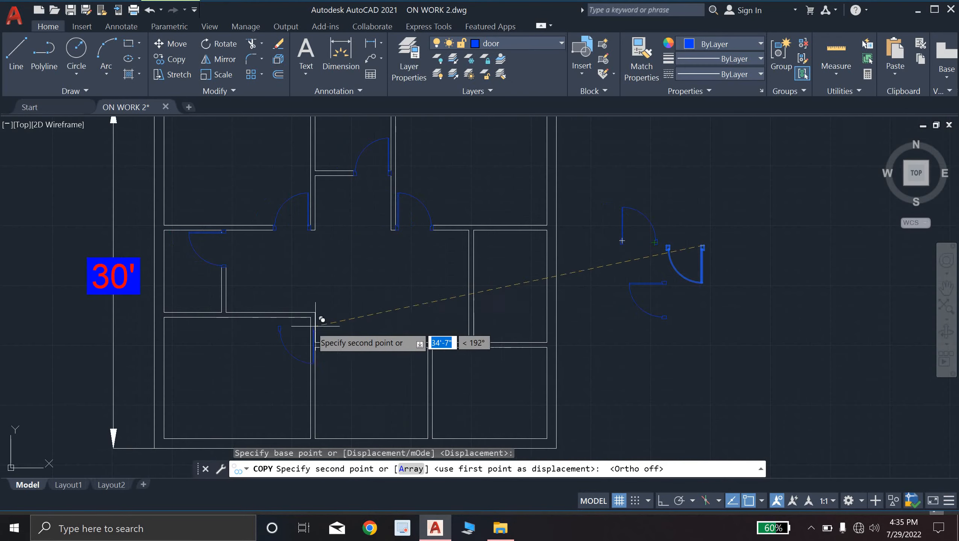
{"action": "scroll", "coordinate": [321, 320], "scroll_direction": "up", "scroll_amount": 5}
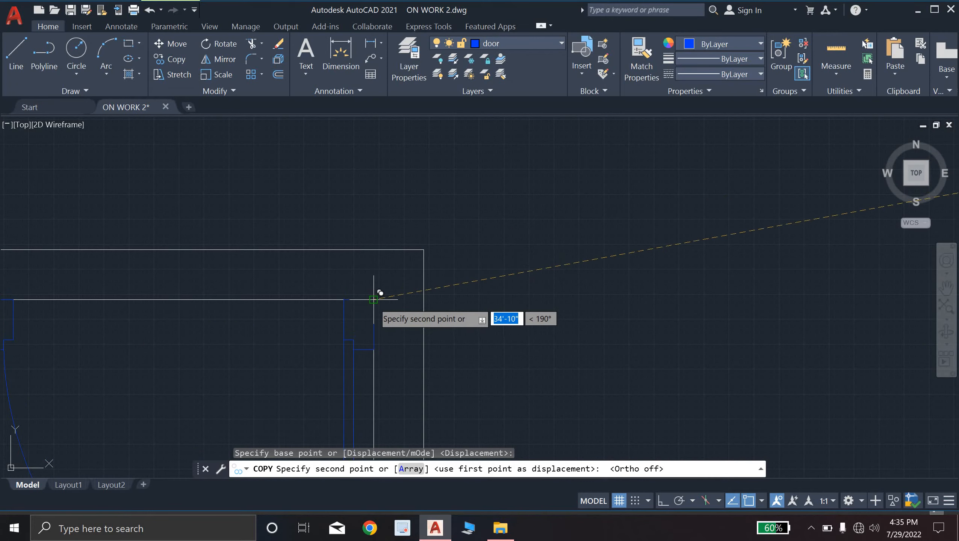
{"action": "left_click", "coordinate": [374, 250]}
{"action": "key", "text": "Escape"}
{"action": "key", "text": "Escape"}
{"action": "key", "text": "Escape"}
{"action": "key", "text": "Escape"}
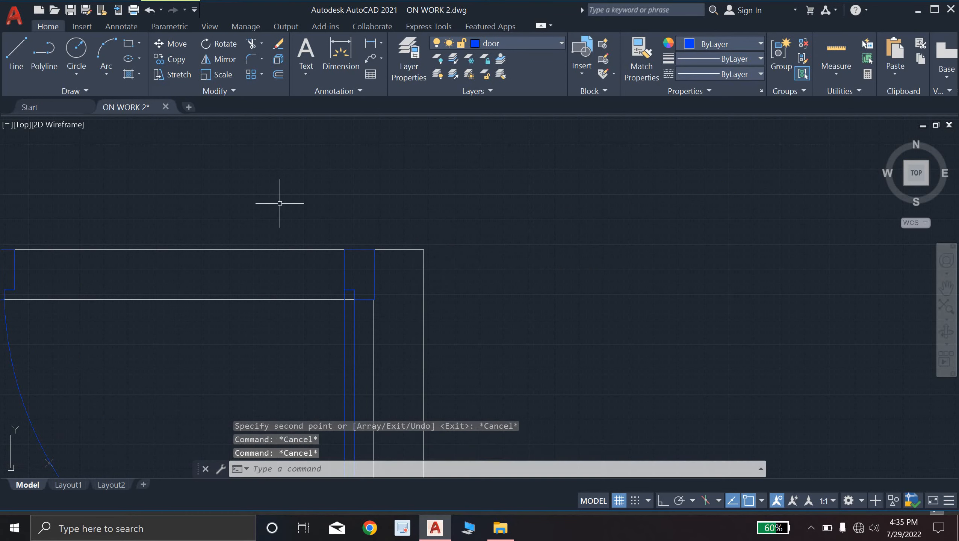
Step: Trim both wall lines across the door opening in the lower-left room's top wall
{"action": "type", "text": "tr"}
{"action": "key", "text": "Return"}
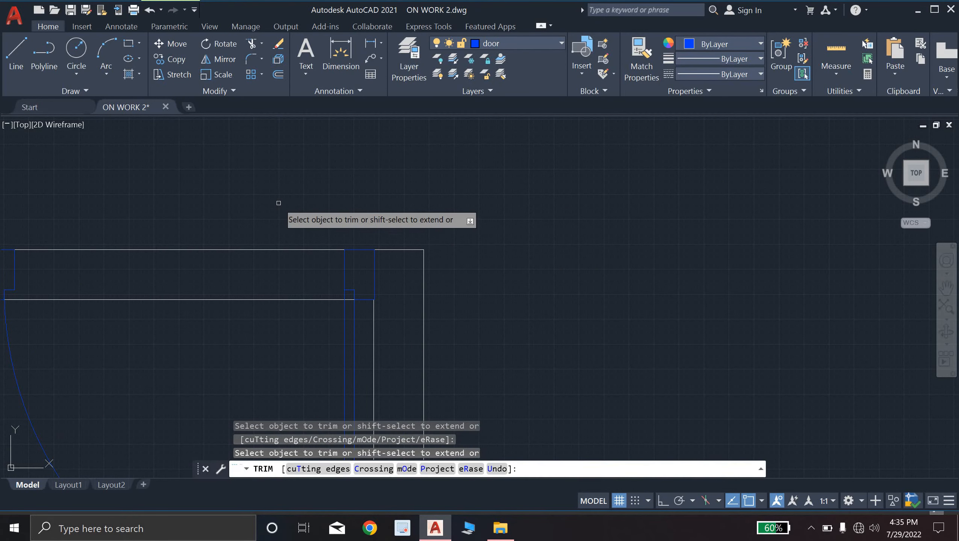
{"action": "left_click", "coordinate": [277, 249]}
{"action": "left_click", "coordinate": [270, 300]}
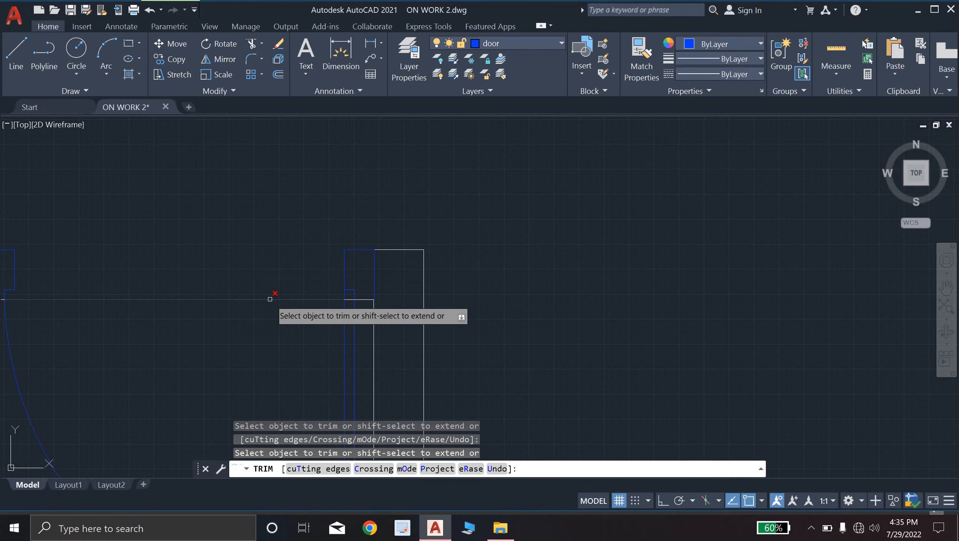
{"action": "scroll", "coordinate": [270, 301], "scroll_direction": "down", "scroll_amount": 8}
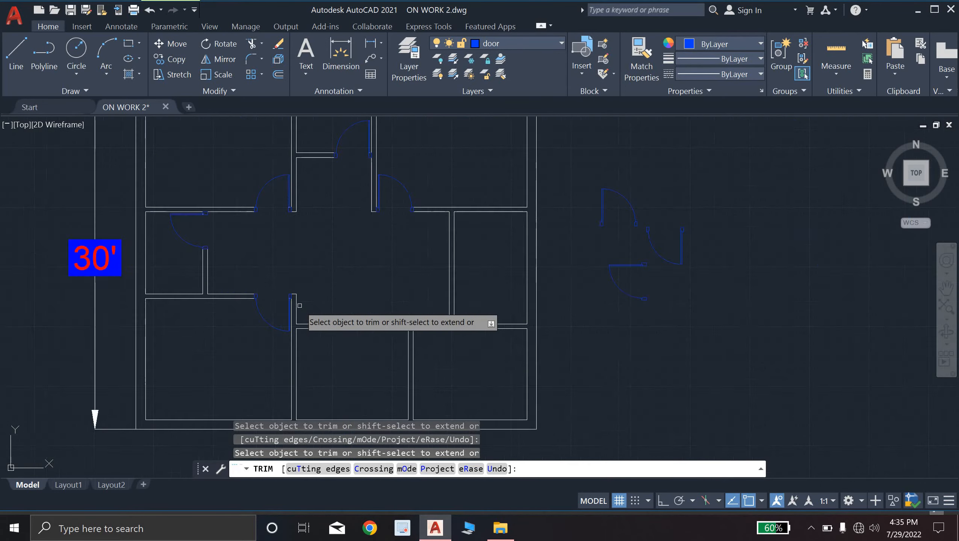
Step: Finish trimming and examine the lower and right-hand rooms without doors and the spare doors outside the plan
{"action": "scroll", "coordinate": [340, 298], "scroll_direction": "up", "scroll_amount": 4}
{"action": "scroll", "coordinate": [340, 298], "scroll_direction": "down", "scroll_amount": 4}
{"action": "scroll", "coordinate": [340, 297], "scroll_direction": "up", "scroll_amount": 4}
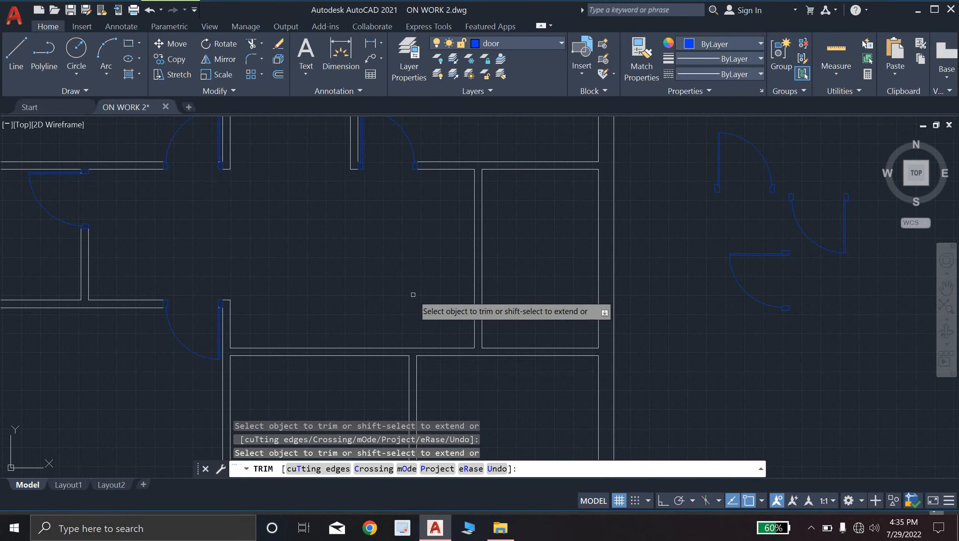
{"action": "scroll", "coordinate": [416, 351], "scroll_direction": "down", "scroll_amount": 4}
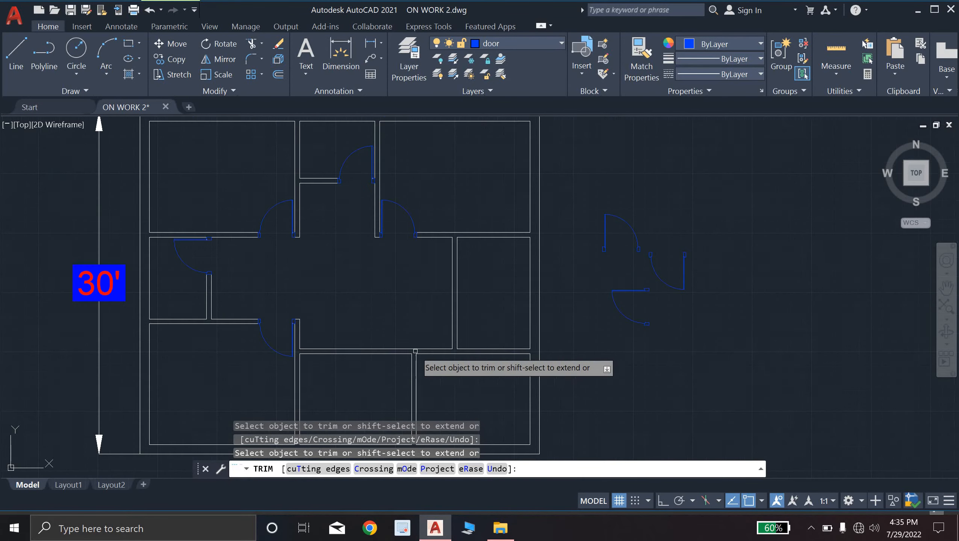
{"action": "scroll", "coordinate": [415, 351], "scroll_direction": "up", "scroll_amount": 4}
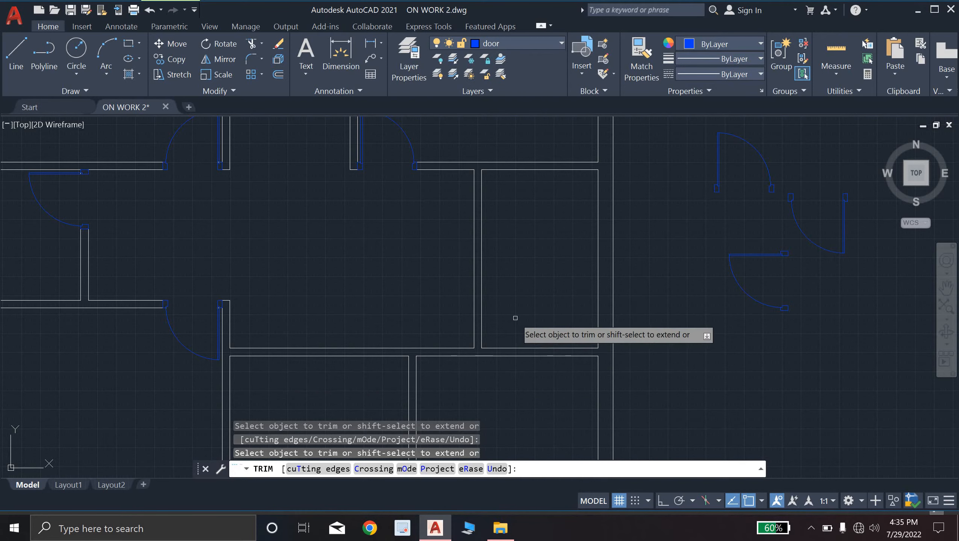
{"action": "key", "text": "Escape"}
{"action": "key", "text": "Escape"}
{"action": "key", "text": "Escape"}
{"action": "key", "text": "Escape"}
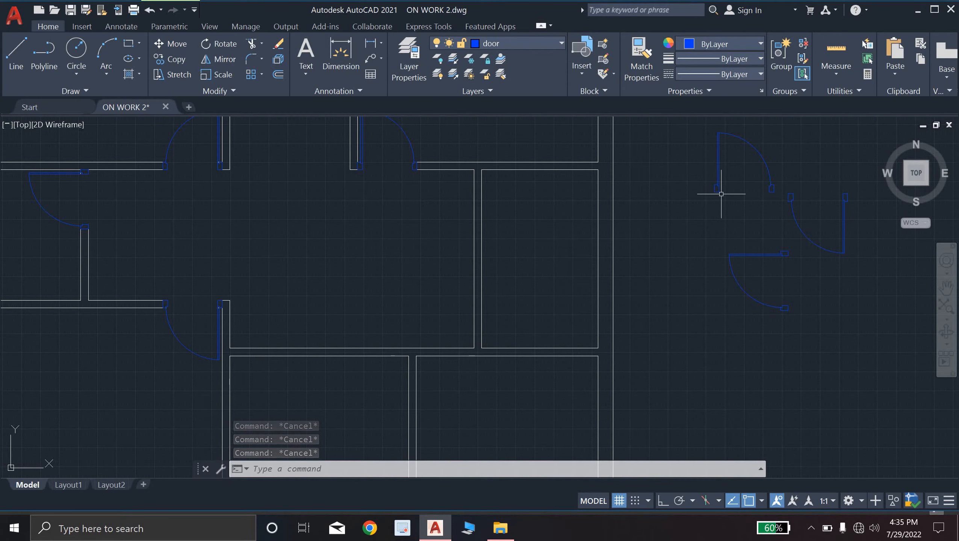
{"action": "scroll", "coordinate": [721, 163], "scroll_direction": "up", "scroll_amount": 5}
{"action": "scroll", "coordinate": [657, 253], "scroll_direction": "down", "scroll_amount": 6}
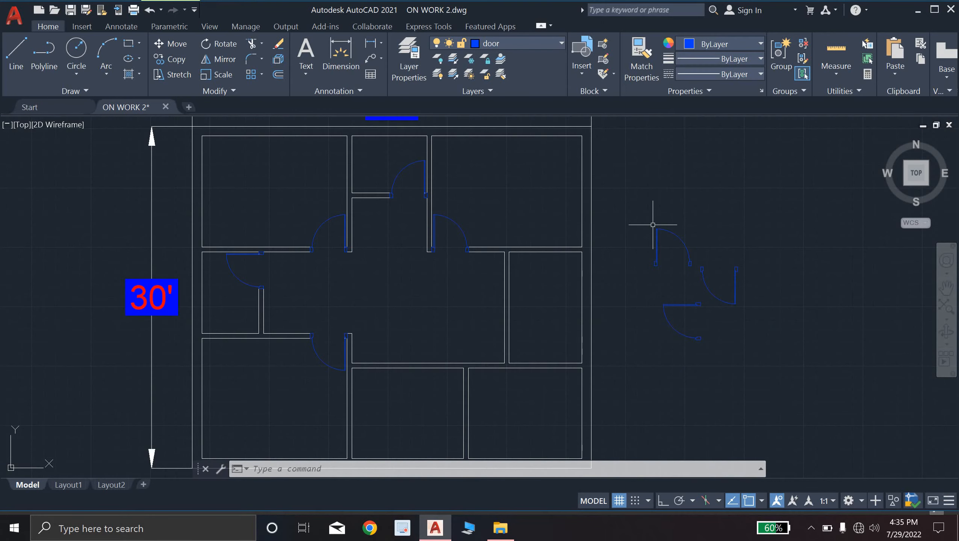
{"action": "scroll", "coordinate": [670, 247], "scroll_direction": "up", "scroll_amount": 5}
{"action": "scroll", "coordinate": [627, 215], "scroll_direction": "down", "scroll_amount": 5}
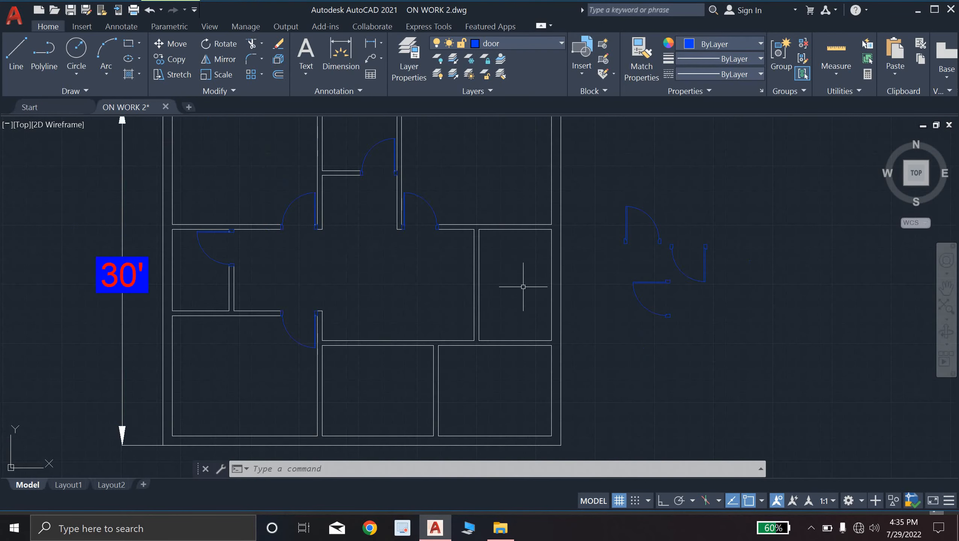
{"action": "scroll", "coordinate": [649, 268], "scroll_direction": "up", "scroll_amount": 2}
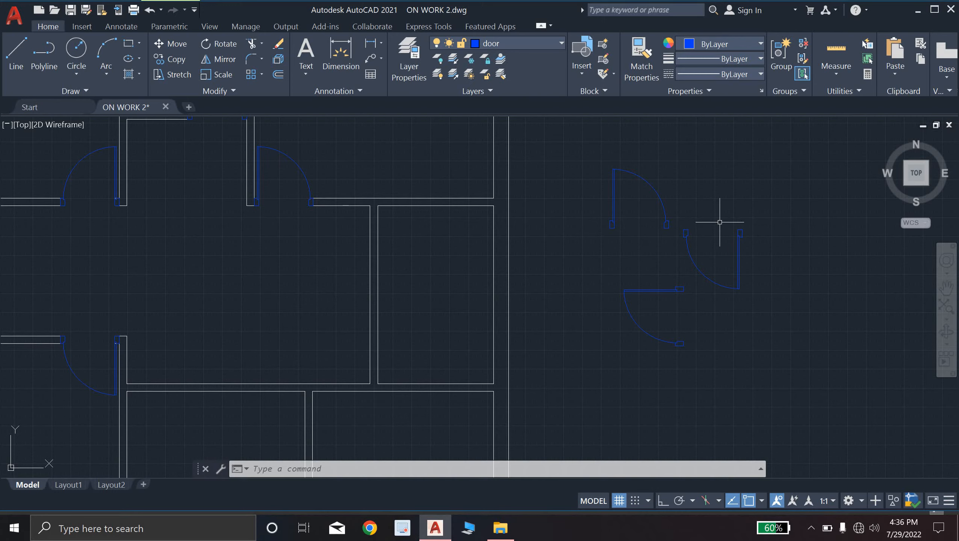
{"action": "scroll", "coordinate": [720, 222], "scroll_direction": "up", "scroll_amount": 2}
{"action": "left_click", "coordinate": [778, 221]}
{"action": "left_click", "coordinate": [650, 263]}
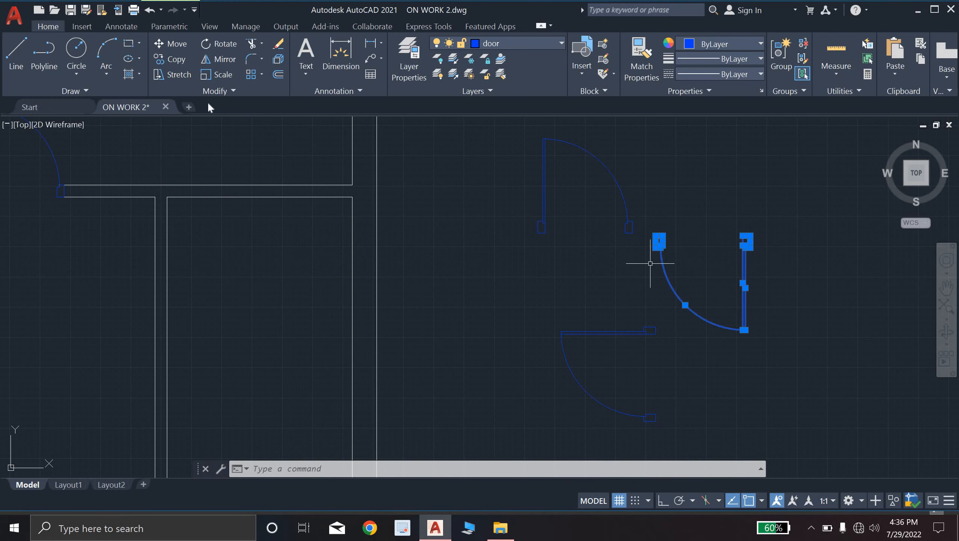
{"action": "left_click", "coordinate": [172, 59]}
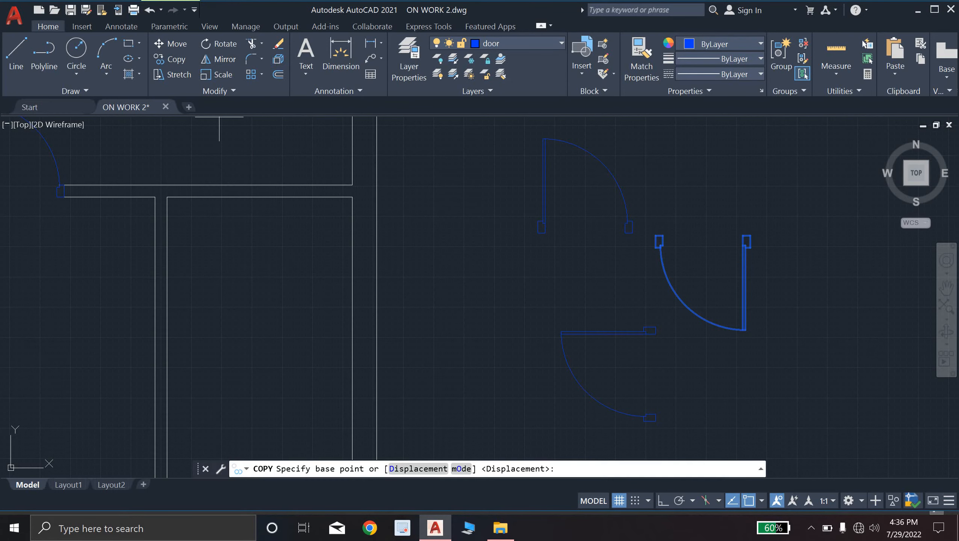
{"action": "left_click", "coordinate": [750, 236]}
{"action": "scroll", "coordinate": [387, 259], "scroll_direction": "down", "scroll_amount": 3}
{"action": "scroll", "coordinate": [323, 311], "scroll_direction": "down", "scroll_amount": 5}
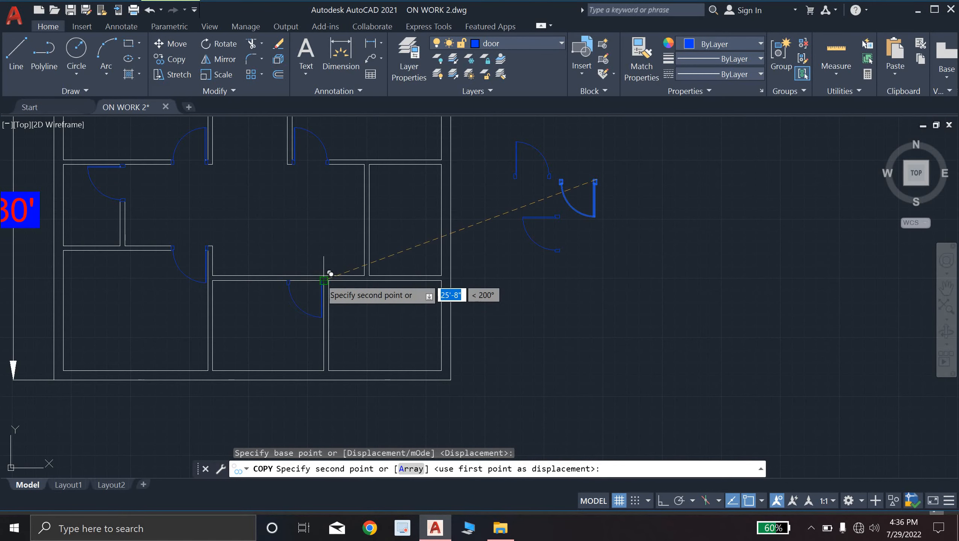
{"action": "scroll", "coordinate": [325, 272], "scroll_direction": "up", "scroll_amount": 5}
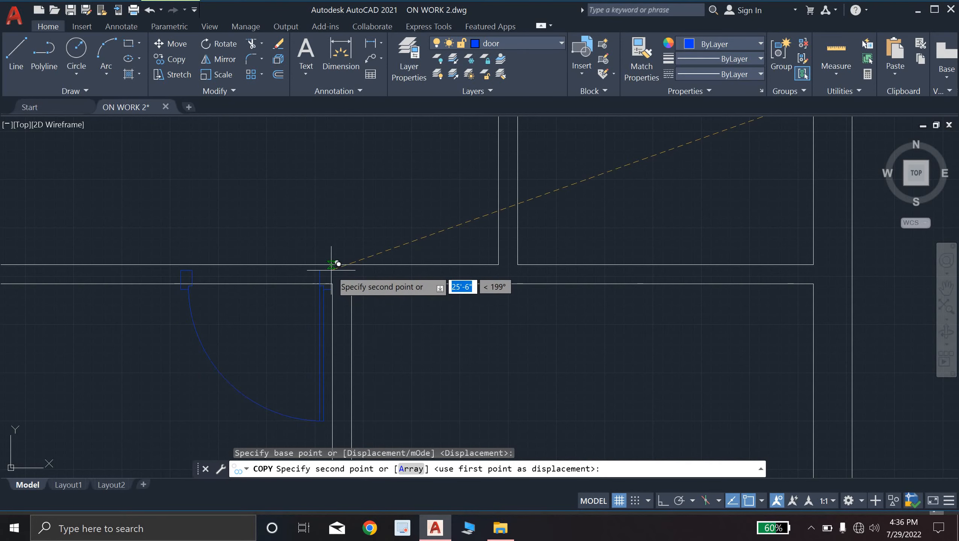
{"action": "scroll", "coordinate": [330, 270], "scroll_direction": "up", "scroll_amount": 4}
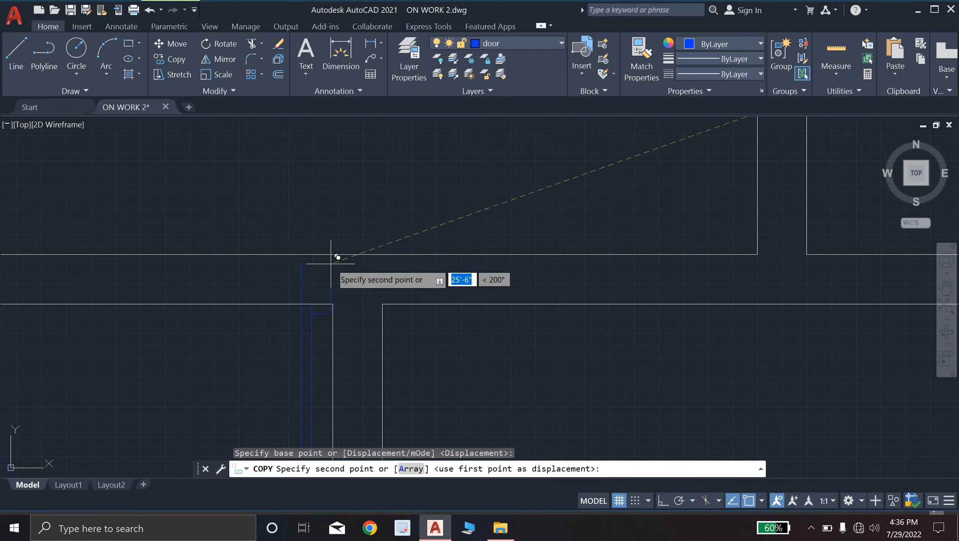
{"action": "scroll", "coordinate": [336, 259], "scroll_direction": "down", "scroll_amount": 4}
{"action": "key", "text": "Escape"}
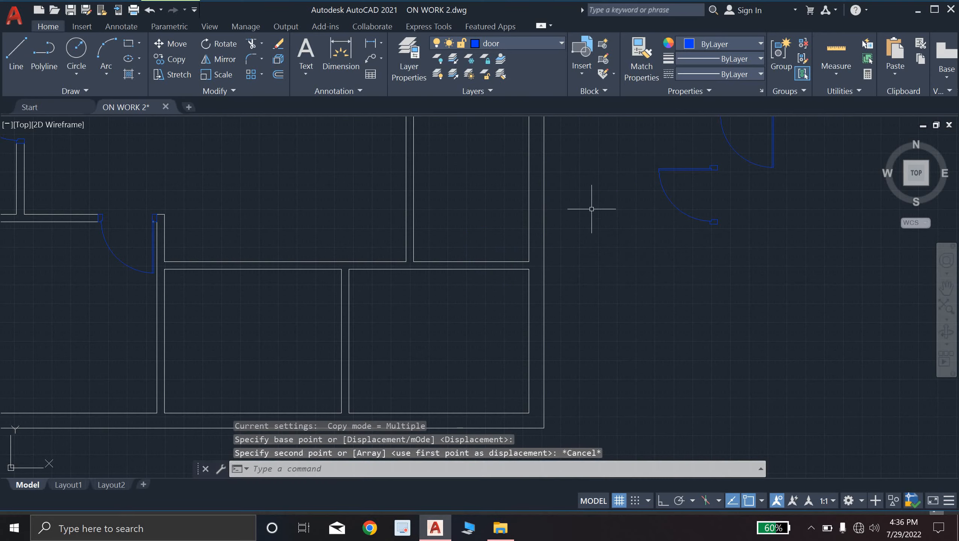
Step: Mirror the upper-left spare door downward about a horizontal line through its left frame's lower inner corner, with Ortho on, erasing the source
{"action": "scroll", "coordinate": [449, 404], "scroll_direction": "down", "scroll_amount": 3}
{"action": "middle_click_drag", "start_coordinate": [450, 336], "coordinate": [655, 176]}
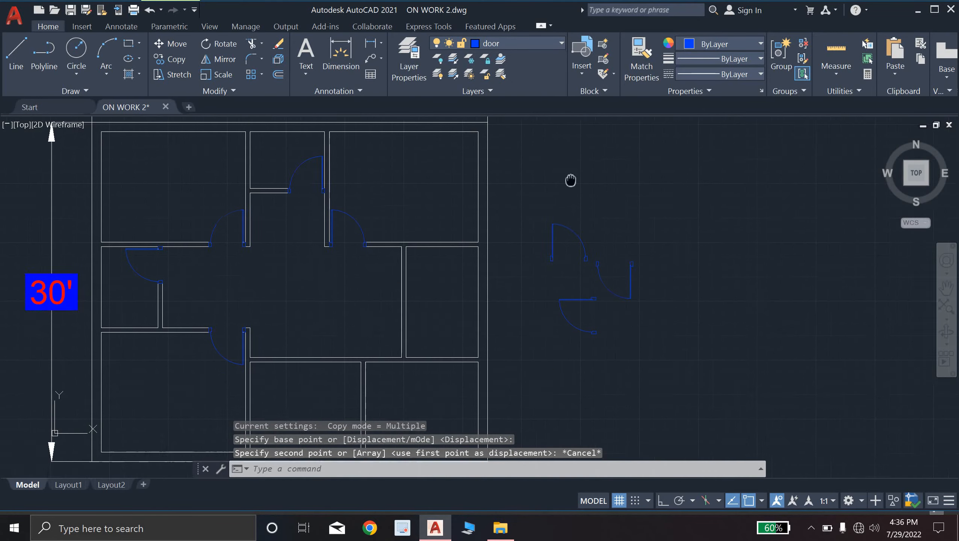
{"action": "scroll", "coordinate": [321, 337], "scroll_direction": "up", "scroll_amount": 5}
{"action": "scroll", "coordinate": [632, 246], "scroll_direction": "down", "scroll_amount": 5}
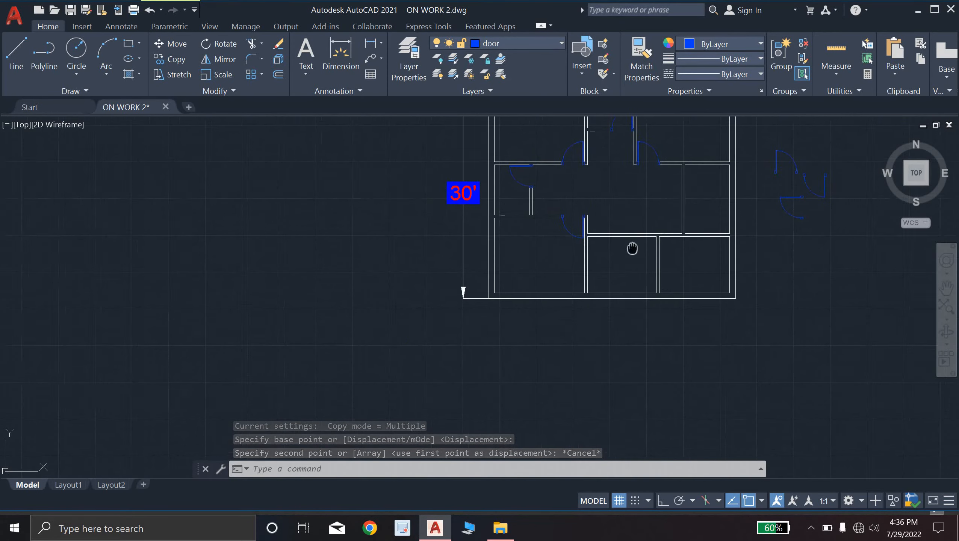
{"action": "scroll", "coordinate": [574, 274], "scroll_direction": "up", "scroll_amount": 6}
{"action": "scroll", "coordinate": [481, 310], "scroll_direction": "up", "scroll_amount": 2}
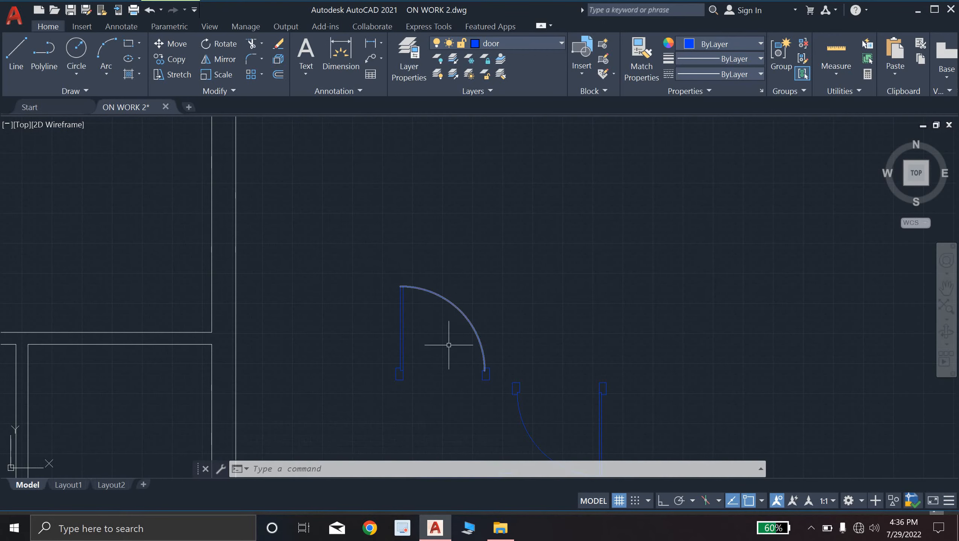
{"action": "left_click", "coordinate": [353, 279]}
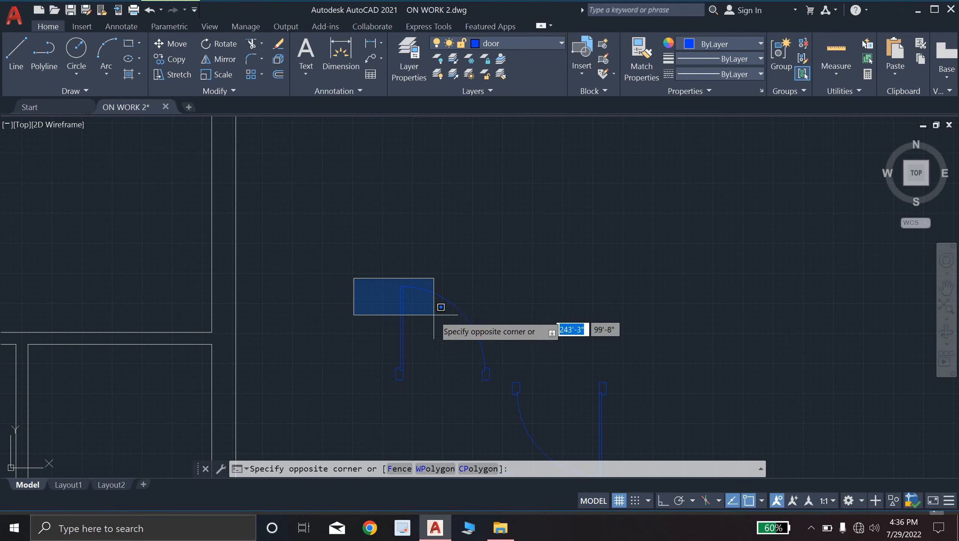
{"action": "left_click", "coordinate": [491, 395]}
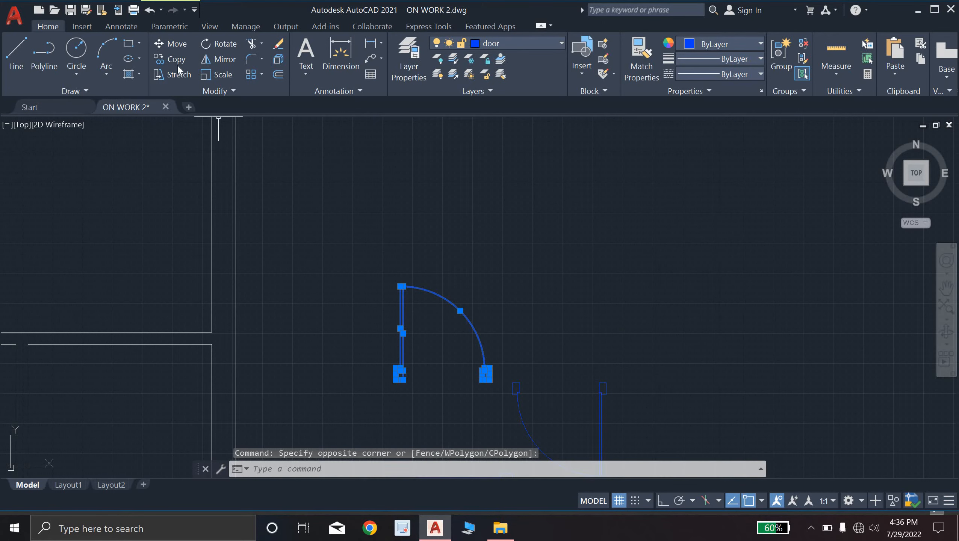
{"action": "left_click", "coordinate": [220, 59]}
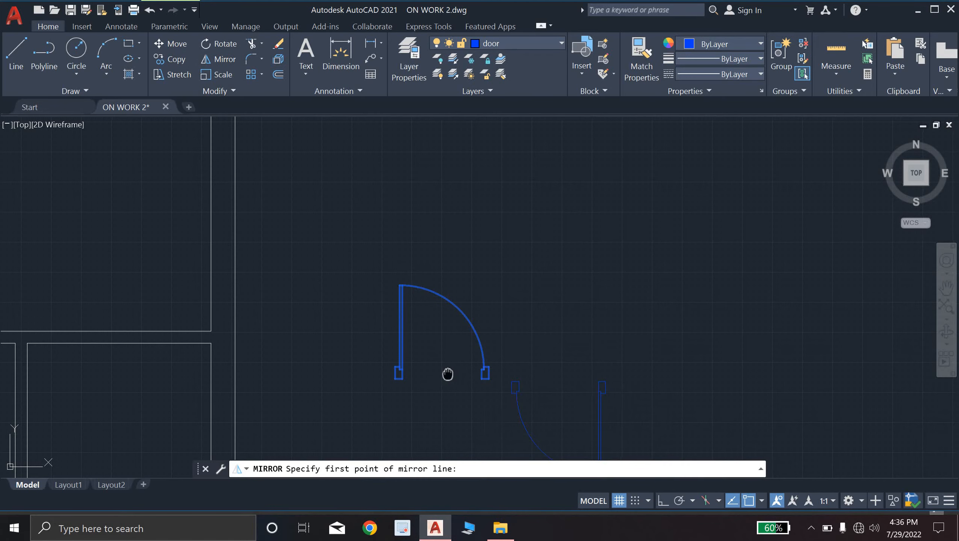
{"action": "scroll", "coordinate": [440, 379], "scroll_direction": "up", "scroll_amount": 4}
{"action": "left_click", "coordinate": [358, 326]}
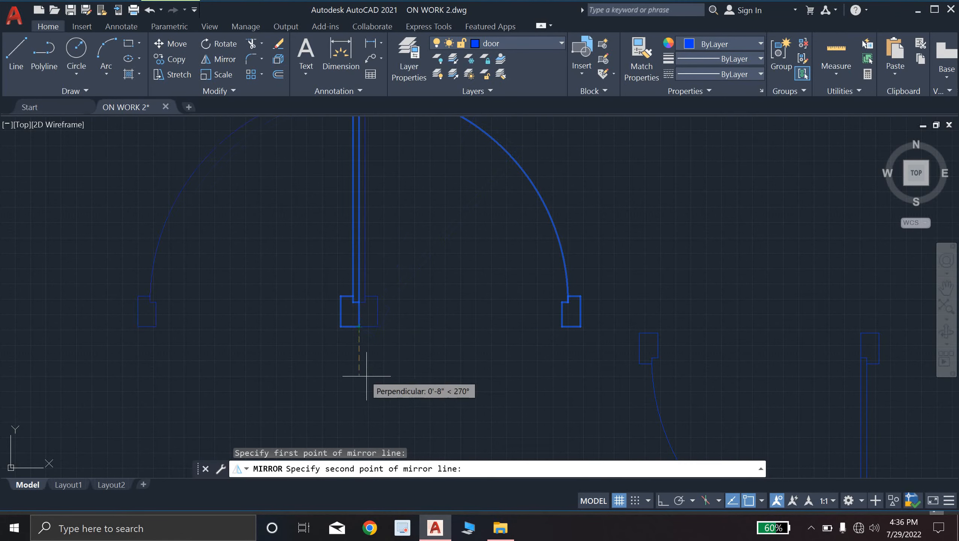
{"action": "key", "text": "F8"}
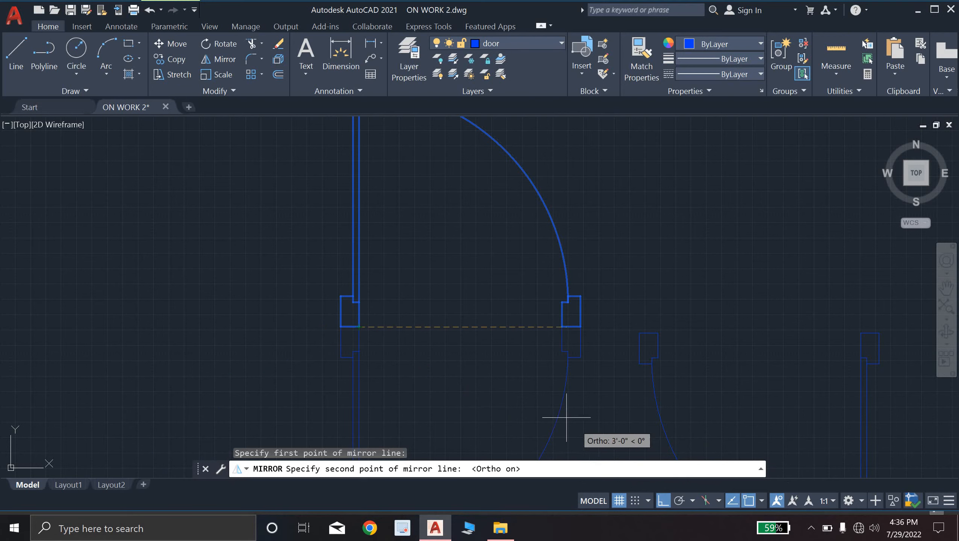
{"action": "left_click", "coordinate": [562, 406]}
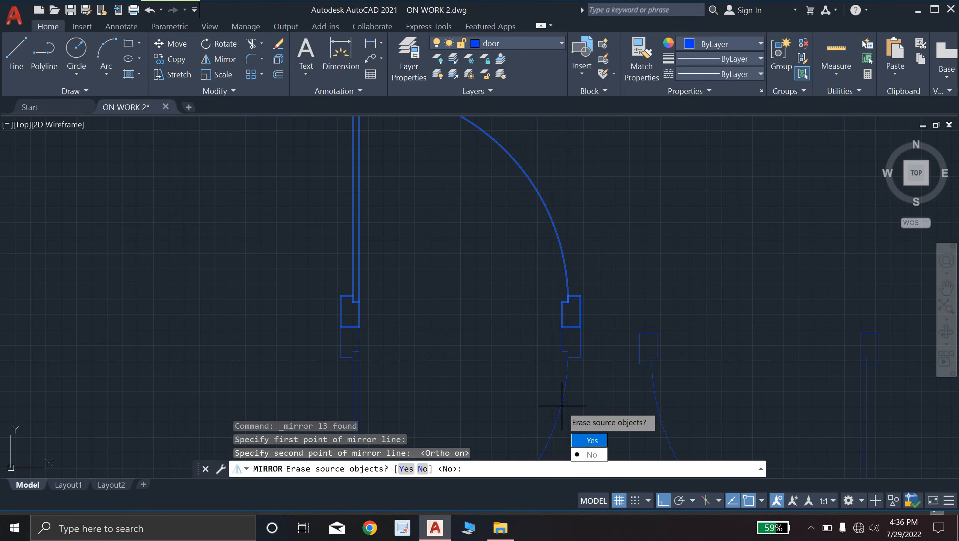
{"action": "left_click", "coordinate": [588, 440]}
Step: Copy the mirrored spare door by its left frame's upper outer corner into the lower-middle room's top wall, against the left wall, with Ortho off
{"action": "scroll", "coordinate": [520, 317], "scroll_direction": "down", "scroll_amount": 3}
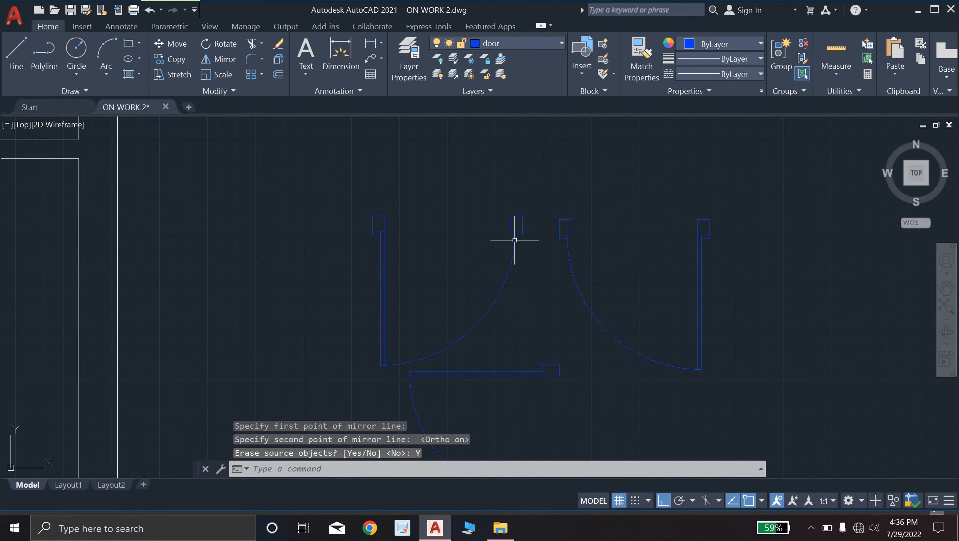
{"action": "left_click", "coordinate": [542, 215]}
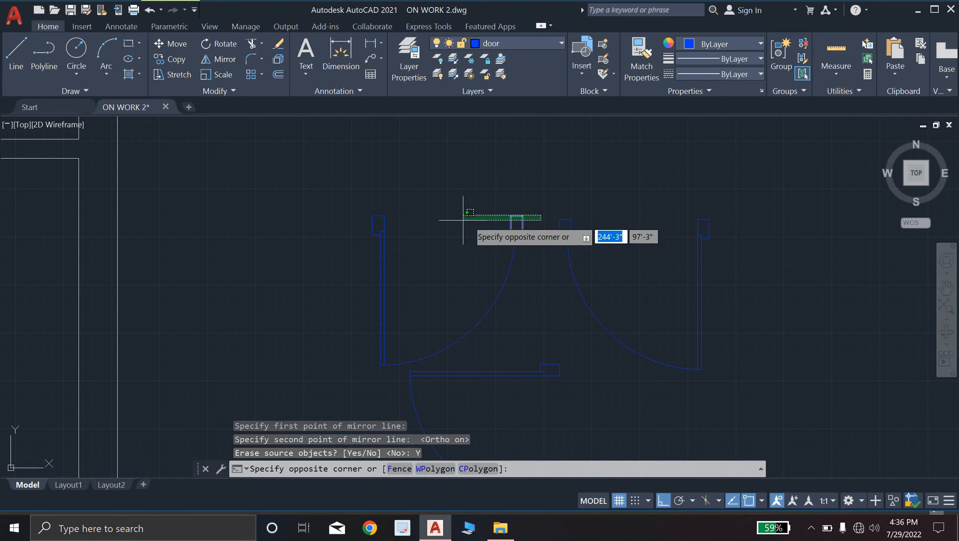
{"action": "left_click", "coordinate": [335, 264]}
{"action": "type", "text": "co"}
{"action": "key", "text": "Return"}
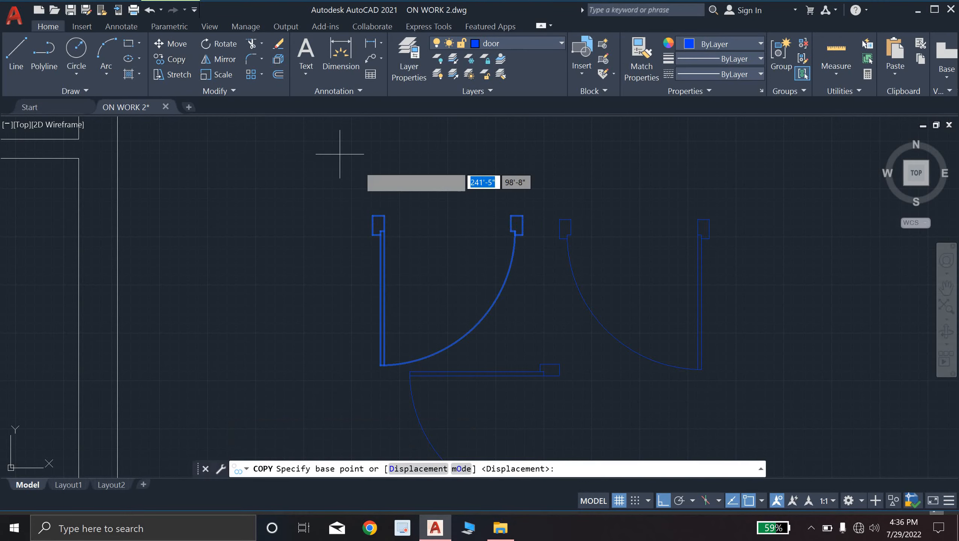
{"action": "left_click", "coordinate": [373, 216]}
{"action": "scroll", "coordinate": [265, 216], "scroll_direction": "down", "scroll_amount": 3}
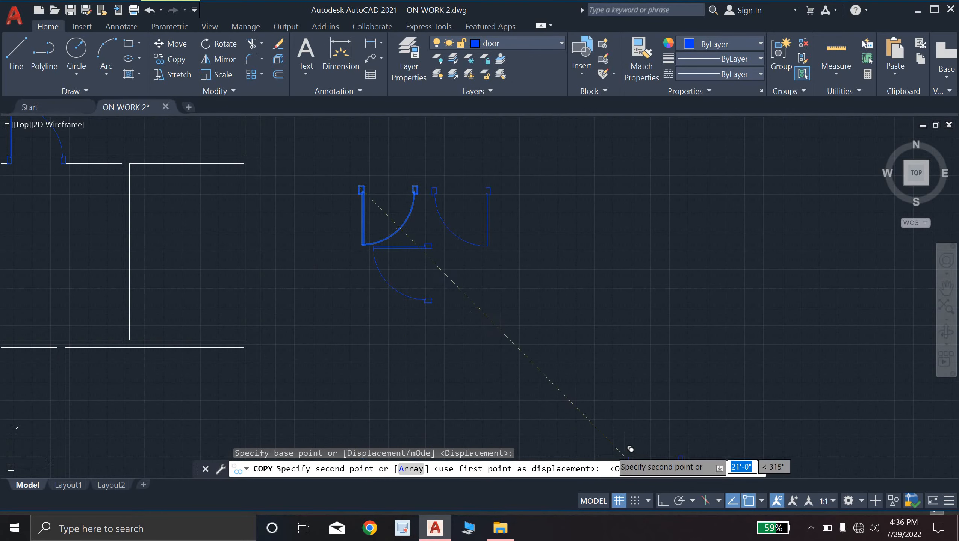
{"action": "scroll", "coordinate": [228, 335], "scroll_direction": "down", "scroll_amount": 4}
{"action": "scroll", "coordinate": [289, 303], "scroll_direction": "up", "scroll_amount": 4}
{"action": "scroll", "coordinate": [211, 272], "scroll_direction": "up", "scroll_amount": 8}
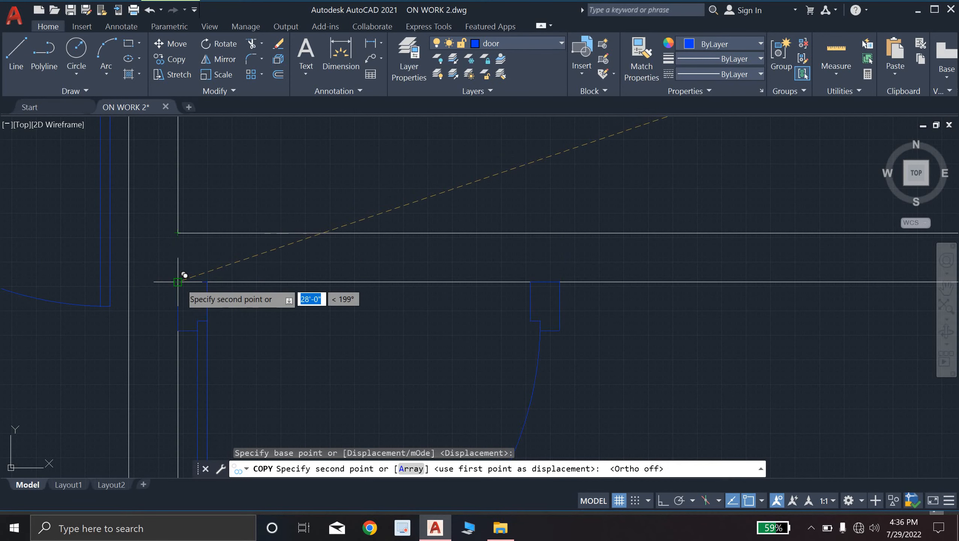
{"action": "left_click", "coordinate": [177, 233]}
{"action": "key", "text": "Escape"}
{"action": "key", "text": "Escape"}
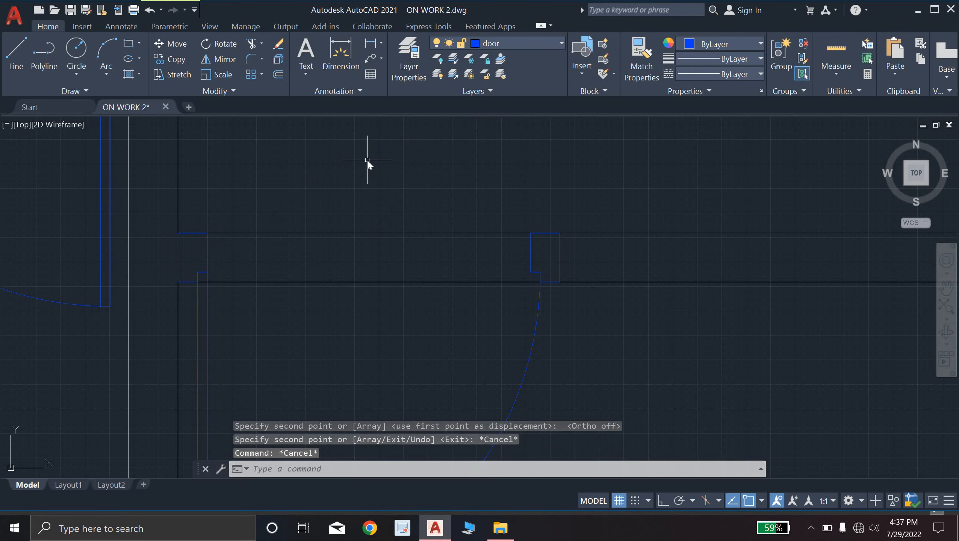
Step: Trim both wall lines across the door opening in the lower-middle room's top wall
{"action": "type", "text": "tr"}
{"action": "key", "text": "Return"}
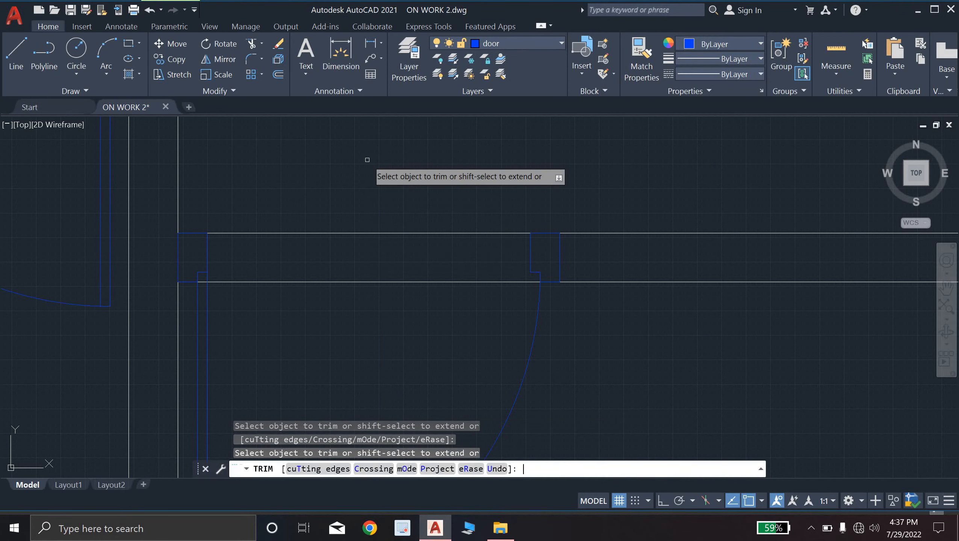
{"action": "left_click", "coordinate": [389, 232]}
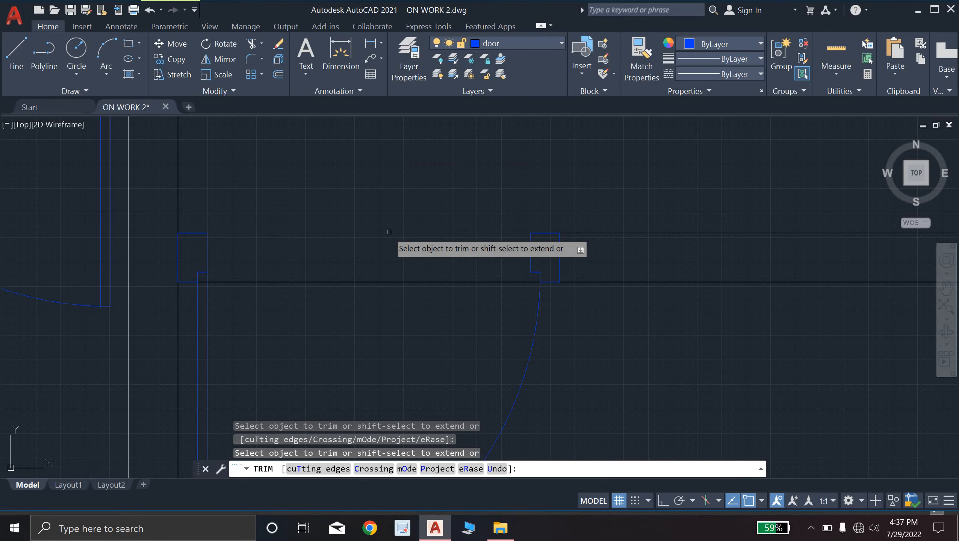
{"action": "left_click", "coordinate": [391, 281]}
{"action": "scroll", "coordinate": [563, 231], "scroll_direction": "down", "scroll_amount": 5}
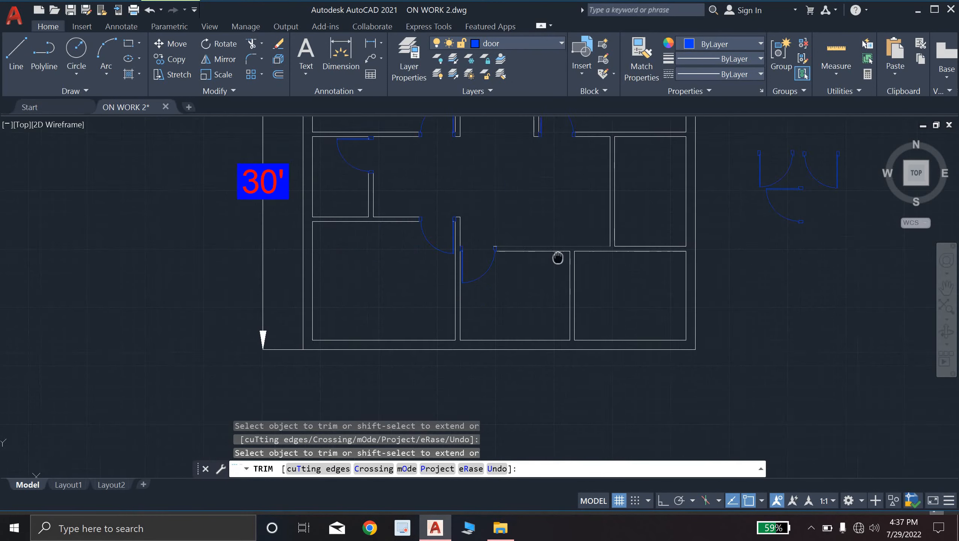
Step: Finish trimming and examine the placed doors and openings around the central hall and the spare doors outside the plan
{"action": "scroll", "coordinate": [549, 282], "scroll_direction": "up", "scroll_amount": 2}
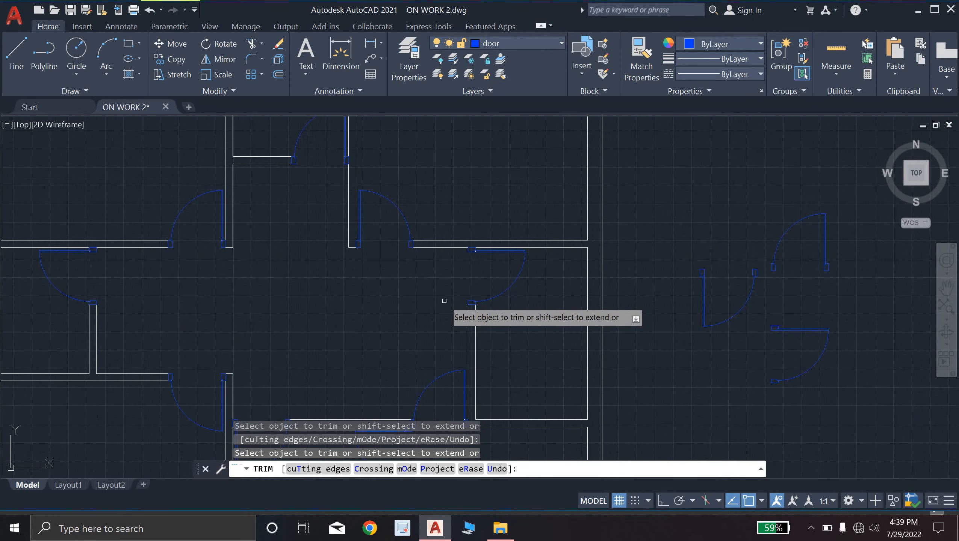
{"action": "scroll", "coordinate": [396, 276], "scroll_direction": "down", "scroll_amount": 5}
{"action": "scroll", "coordinate": [397, 279], "scroll_direction": "up", "scroll_amount": 5}
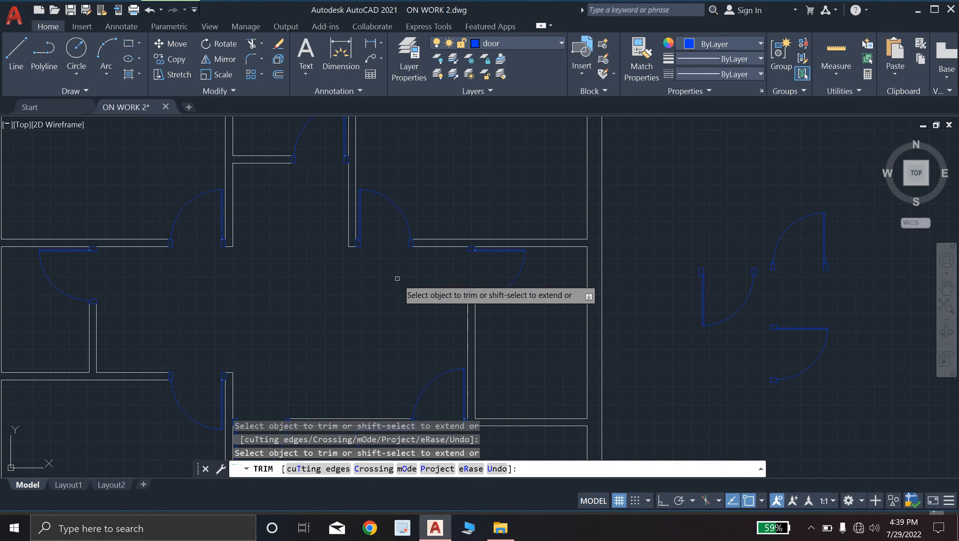
{"action": "key", "text": "Escape"}
{"action": "scroll", "coordinate": [397, 278], "scroll_direction": "down", "scroll_amount": 5}
{"action": "scroll", "coordinate": [397, 278], "scroll_direction": "up", "scroll_amount": 5}
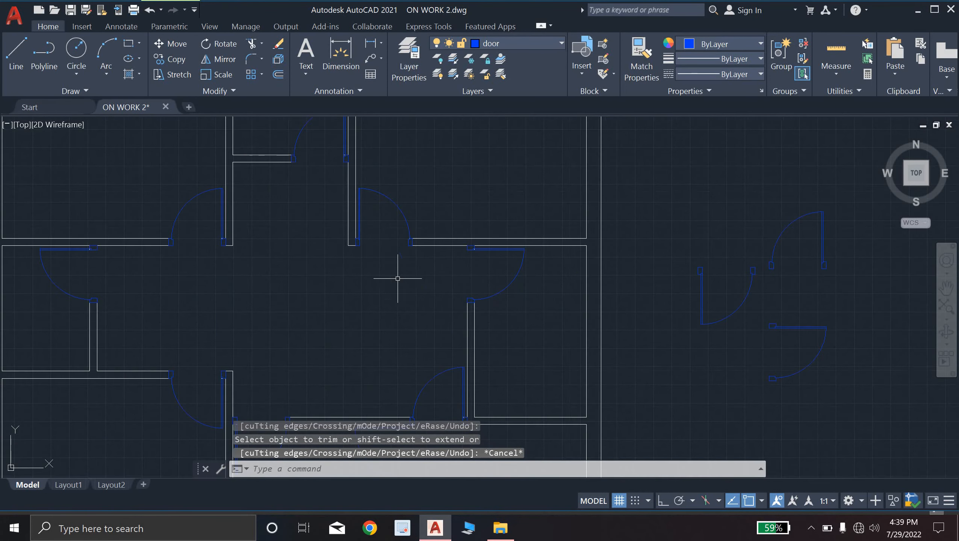
{"action": "middle_click_drag", "start_coordinate": [420, 289], "coordinate": [427, 234]}
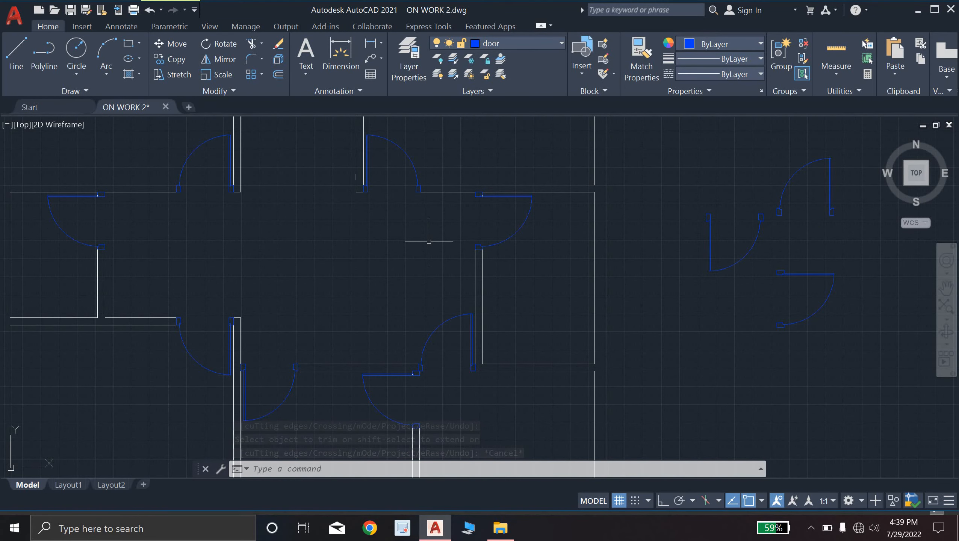
{"action": "scroll", "coordinate": [428, 241], "scroll_direction": "down", "scroll_amount": 5}
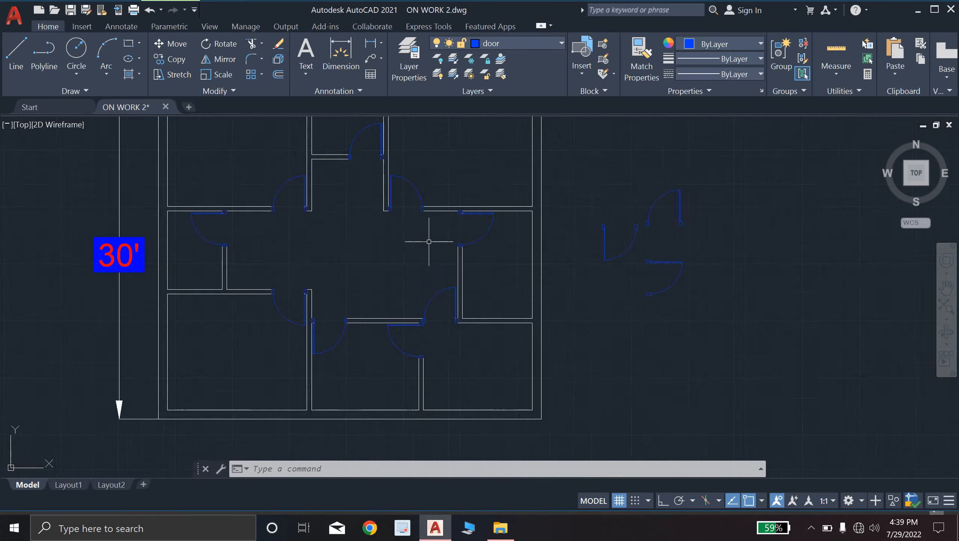
{"action": "scroll", "coordinate": [429, 242], "scroll_direction": "up", "scroll_amount": 8}
{"action": "scroll", "coordinate": [429, 243], "scroll_direction": "down", "scroll_amount": 8}
{"action": "scroll", "coordinate": [431, 295], "scroll_direction": "up", "scroll_amount": 5}
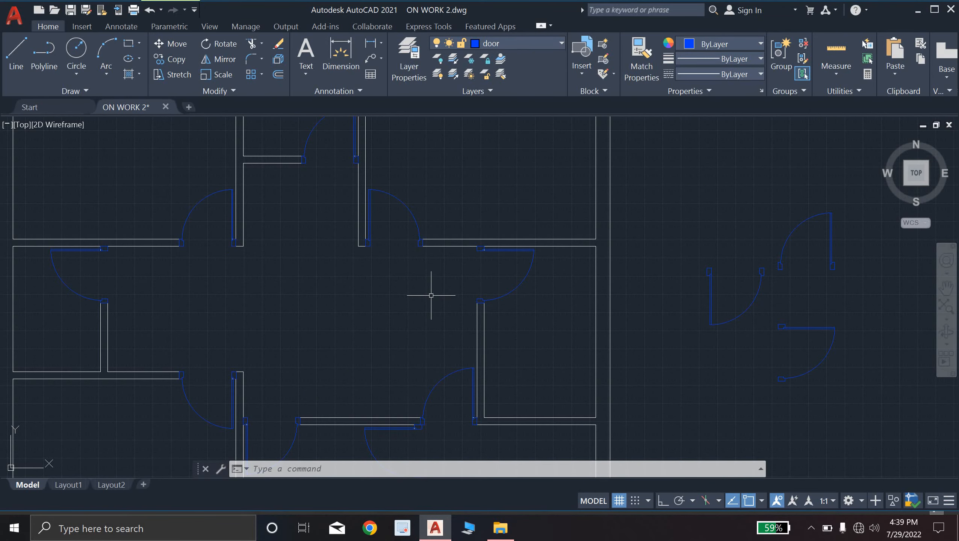
{"action": "scroll", "coordinate": [431, 296], "scroll_direction": "up", "scroll_amount": 2}
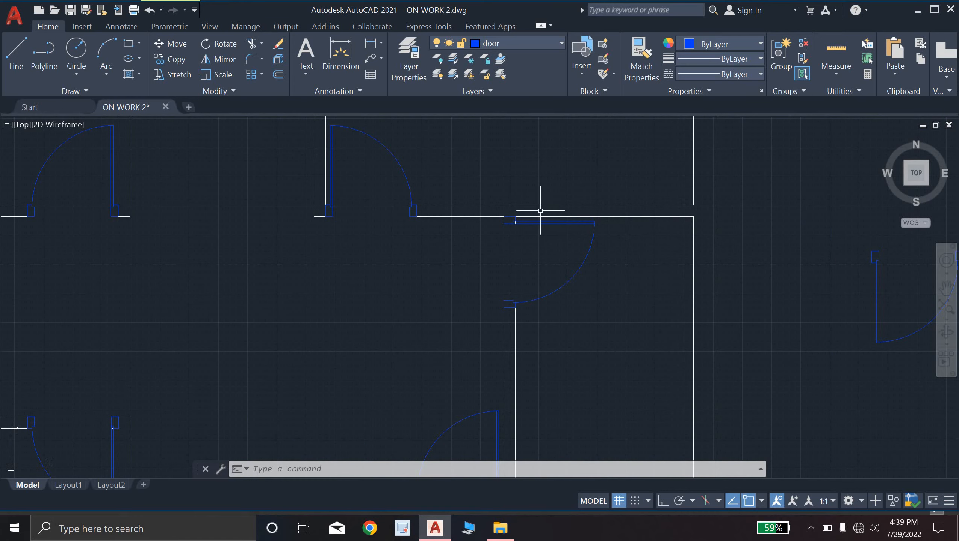
{"action": "scroll", "coordinate": [379, 212], "scroll_direction": "down", "scroll_amount": 4}
{"action": "scroll", "coordinate": [420, 216], "scroll_direction": "up", "scroll_amount": 4}
{"action": "scroll", "coordinate": [356, 236], "scroll_direction": "down", "scroll_amount": 4}
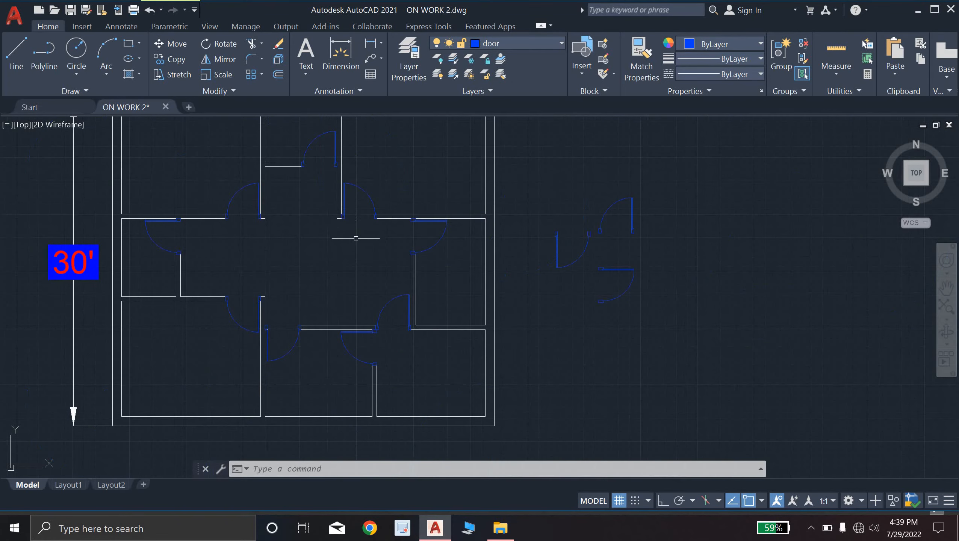
{"action": "scroll", "coordinate": [338, 236], "scroll_direction": "up", "scroll_amount": 2}
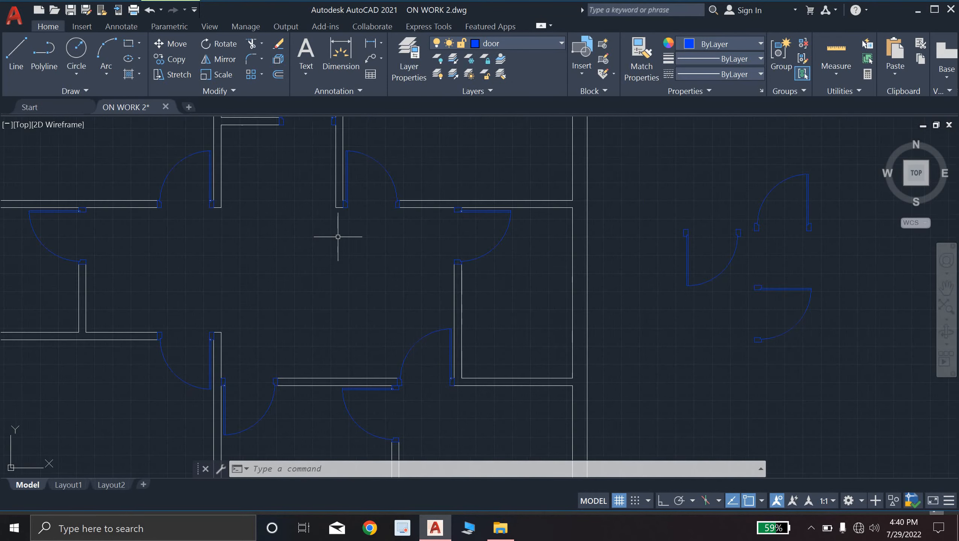
{"action": "scroll", "coordinate": [338, 236], "scroll_direction": "up", "scroll_amount": 2}
{"action": "scroll", "coordinate": [338, 237], "scroll_direction": "down", "scroll_amount": 6}
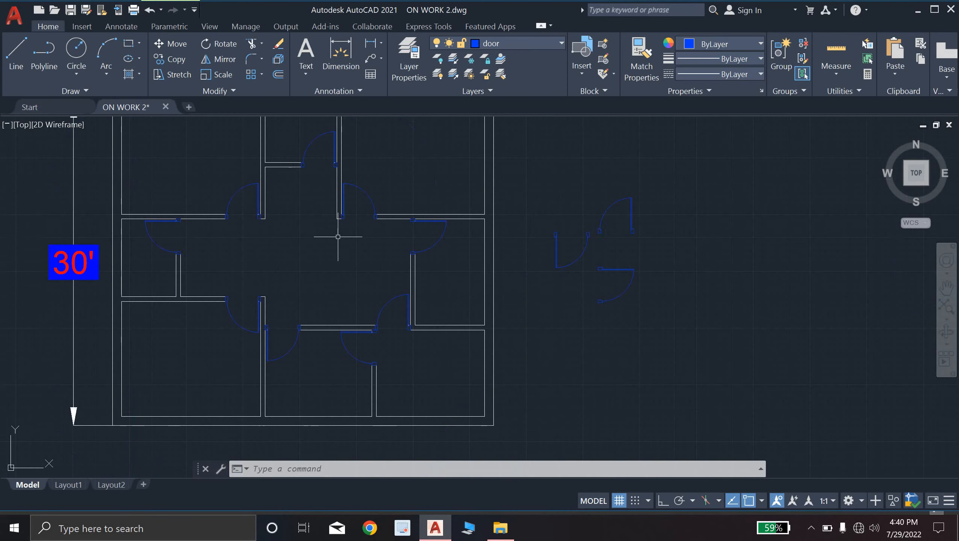
{"action": "scroll", "coordinate": [338, 236], "scroll_direction": "up", "scroll_amount": 4}
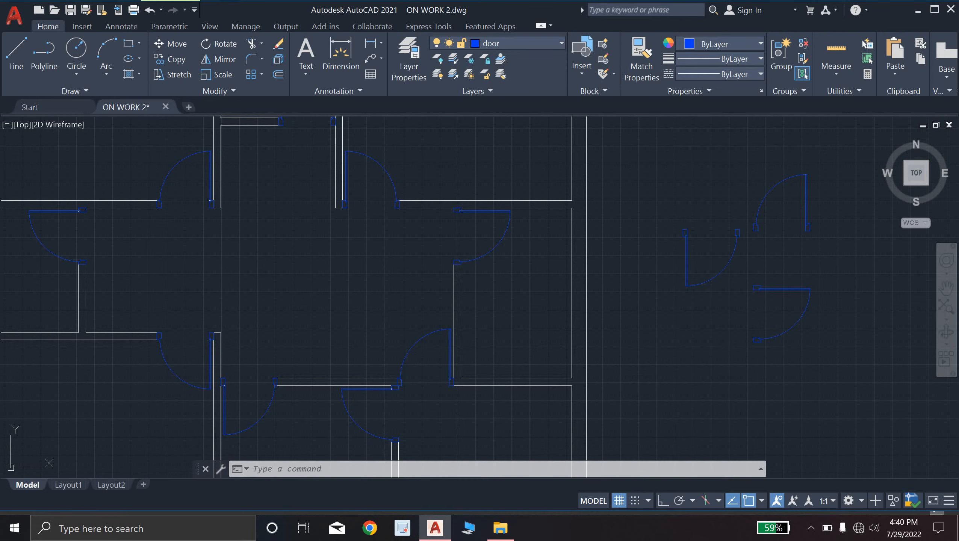
Step: Erase the three spare doors outside the floor plan
{"action": "left_click", "coordinate": [653, 132]}
{"action": "left_click", "coordinate": [834, 414]}
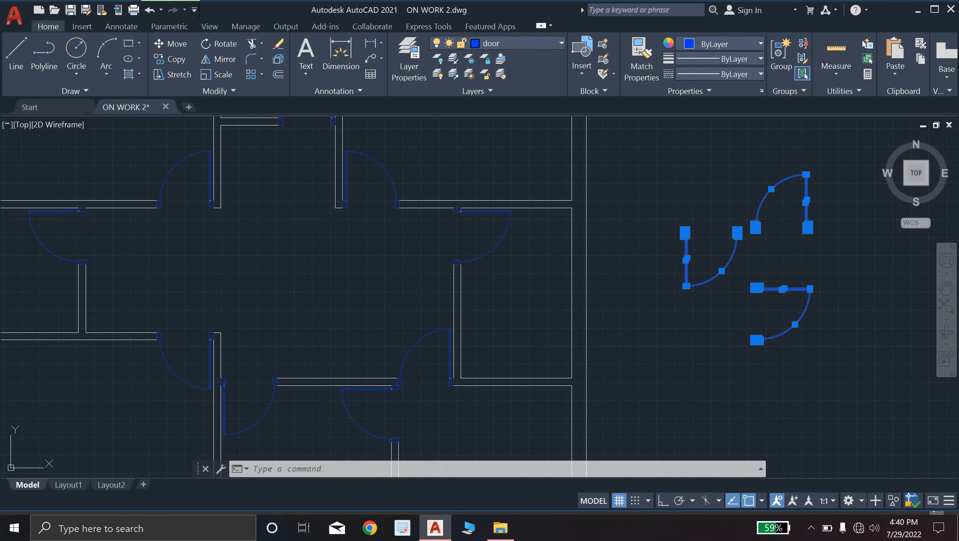
{"action": "left_click", "coordinate": [279, 43]}
{"action": "scroll", "coordinate": [316, 165], "scroll_direction": "down", "scroll_amount": 5}
{"action": "middle_click_drag", "start_coordinate": [316, 165], "coordinate": [346, 263]}
{"action": "scroll", "coordinate": [346, 262], "scroll_direction": "up", "scroll_amount": 2}
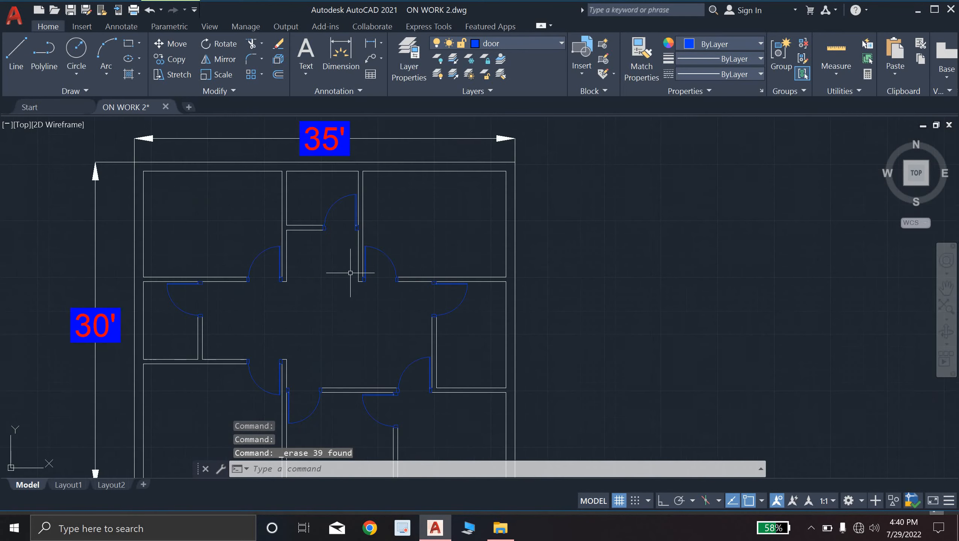
Step: Create a new layer in the layer manager and set its color to orange index color 20
{"action": "scroll", "coordinate": [351, 273], "scroll_direction": "down", "scroll_amount": 2}
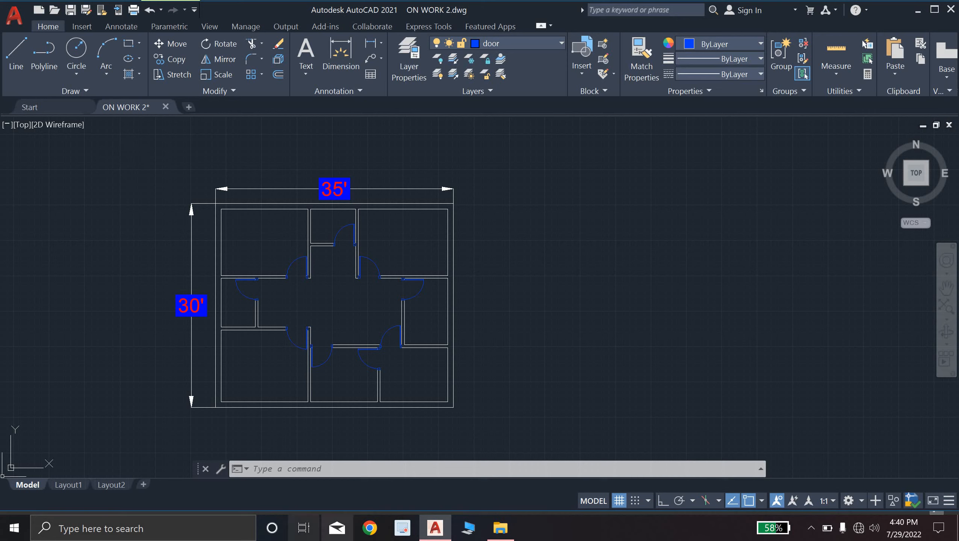
{"action": "scroll", "coordinate": [387, 351], "scroll_direction": "up", "scroll_amount": 2}
{"action": "scroll", "coordinate": [388, 352], "scroll_direction": "down", "scroll_amount": 2}
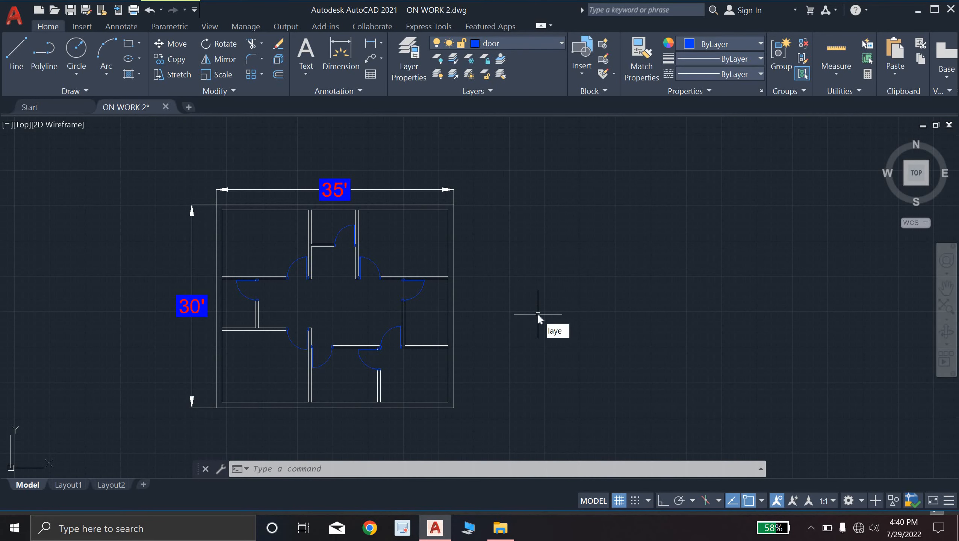
{"action": "key", "text": "Return"}
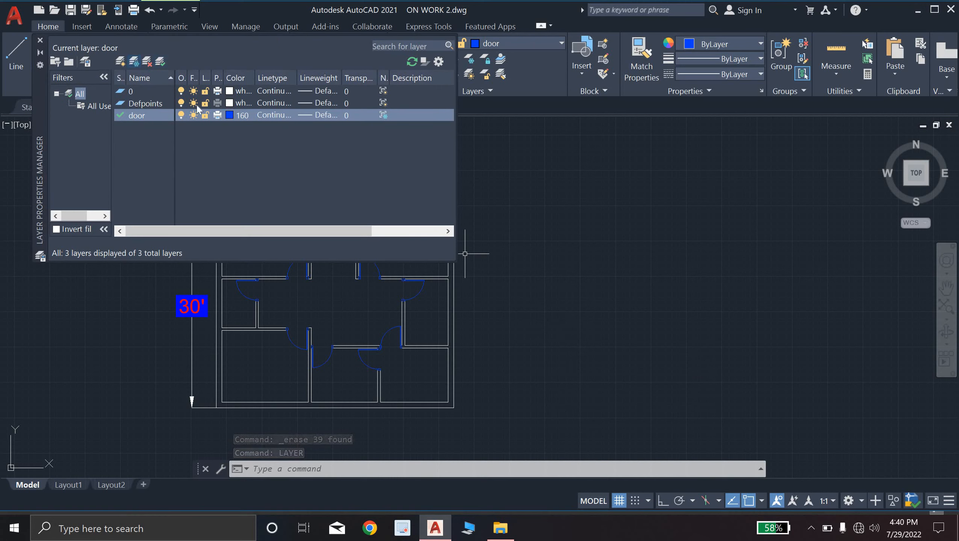
{"action": "left_click", "coordinate": [228, 128]}
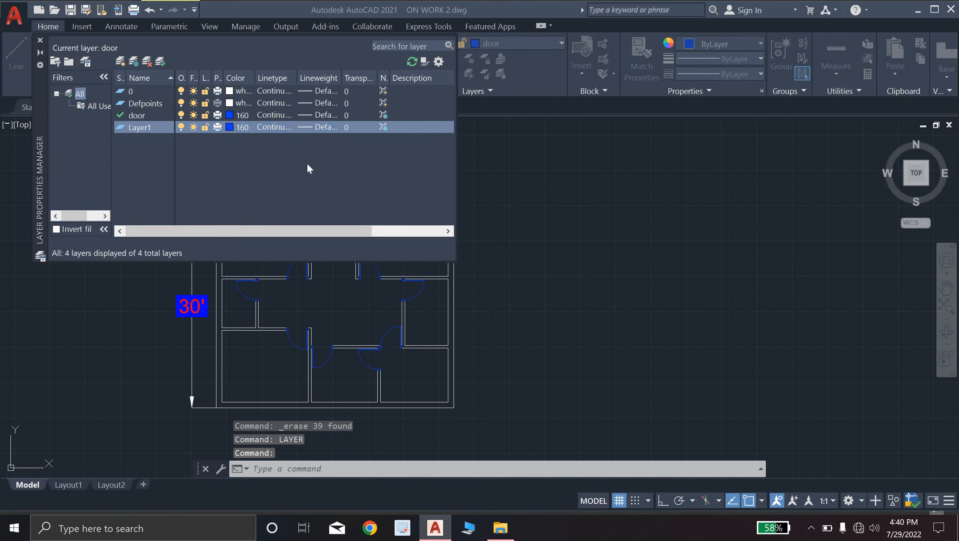
{"action": "left_click", "coordinate": [377, 212]}
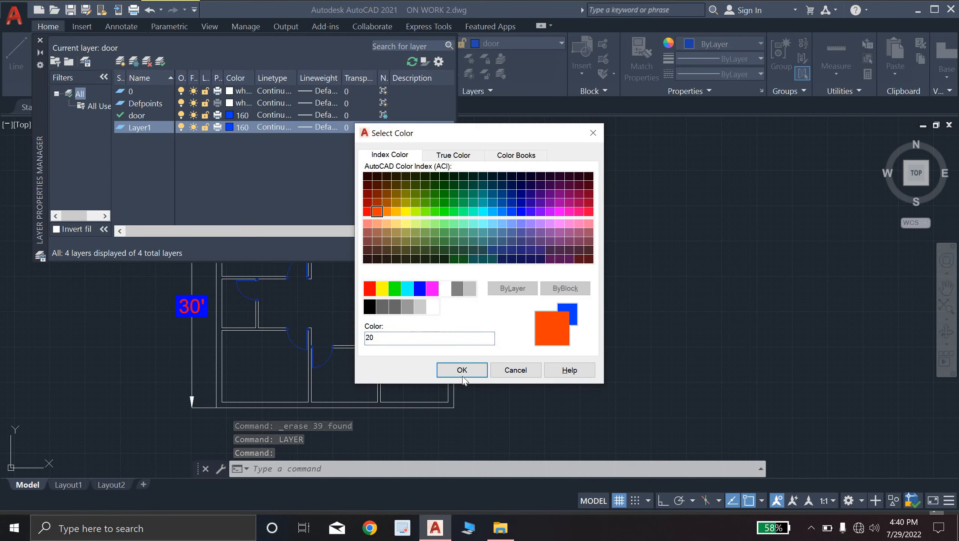
{"action": "left_click", "coordinate": [462, 370]}
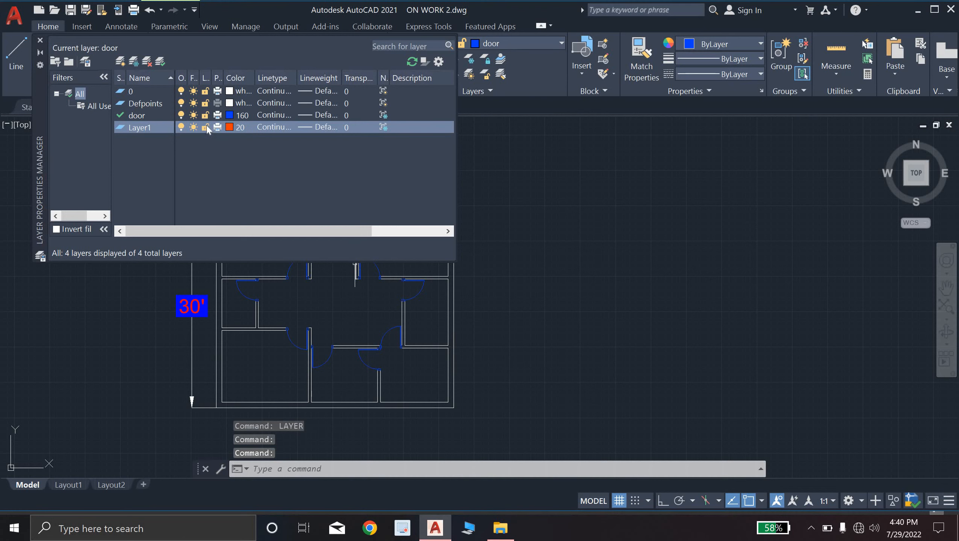
Step: Rename the new orange layer as indo and close the layer manager
{"action": "left_click", "coordinate": [158, 128]}
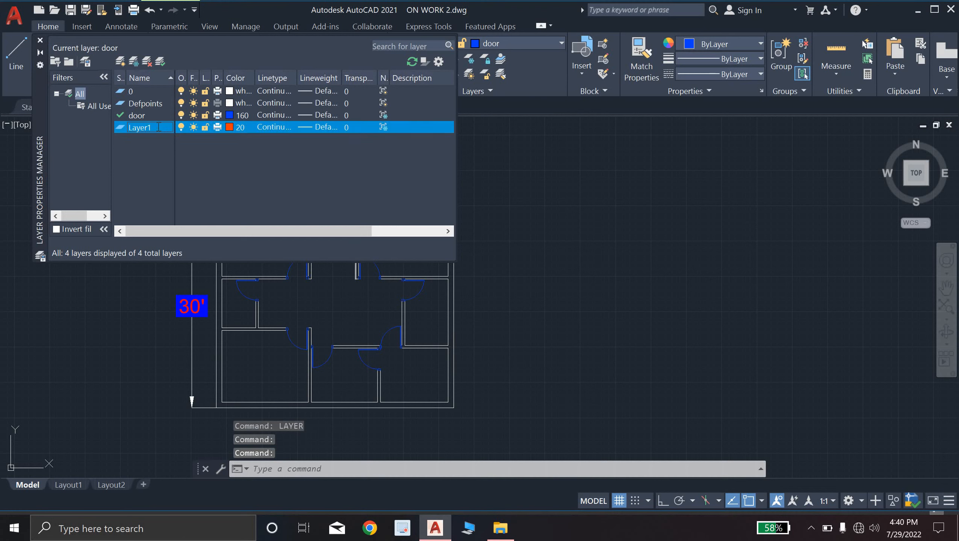
{"action": "left_click", "coordinate": [157, 126]}
{"action": "type", "text": "indo"}
{"action": "key", "text": "BackSpace"}
{"action": "type", "text": "indo"}
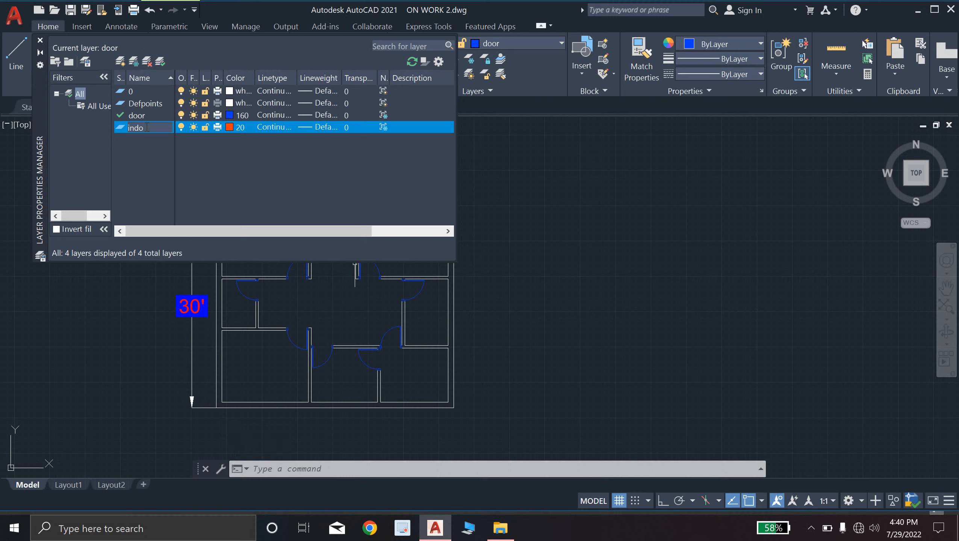
{"action": "key", "text": "Return"}
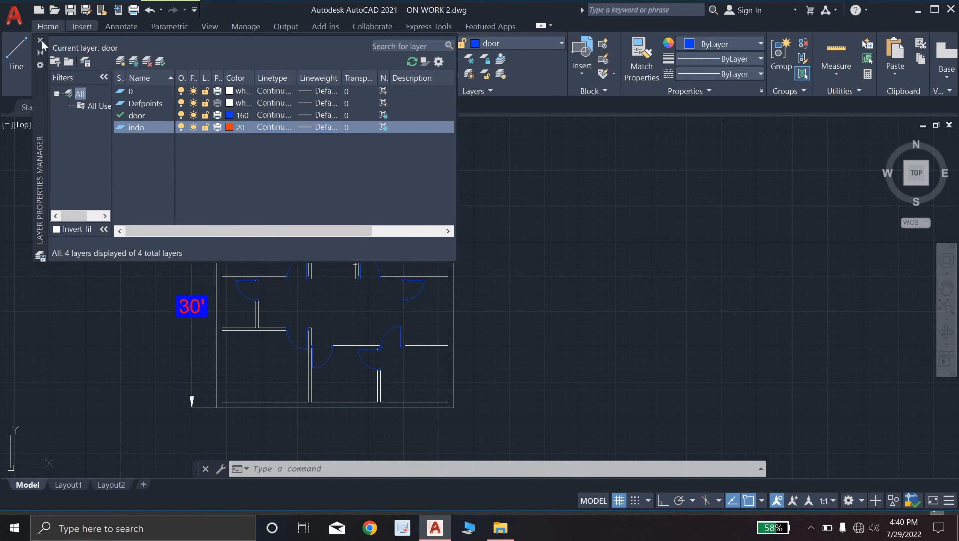
{"action": "left_click", "coordinate": [40, 40]}
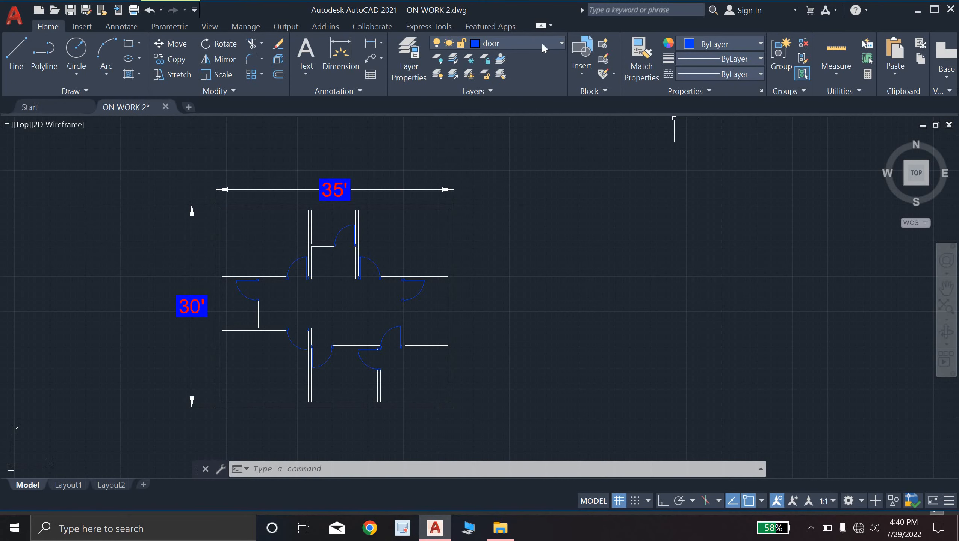
Step: Make indo the current layer
{"action": "left_click", "coordinate": [530, 43]}
{"action": "left_click", "coordinate": [517, 106]}
{"action": "scroll", "coordinate": [484, 242], "scroll_direction": "down", "scroll_amount": 4}
{"action": "scroll", "coordinate": [488, 267], "scroll_direction": "up", "scroll_amount": 4}
{"action": "scroll", "coordinate": [437, 285], "scroll_direction": "up", "scroll_amount": 3}
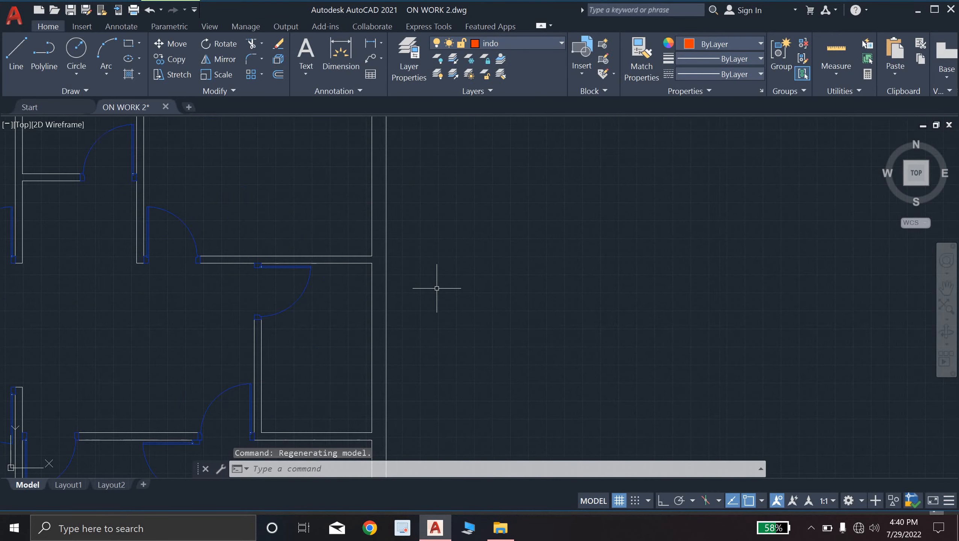
{"action": "scroll", "coordinate": [437, 287], "scroll_direction": "down", "scroll_amount": 3}
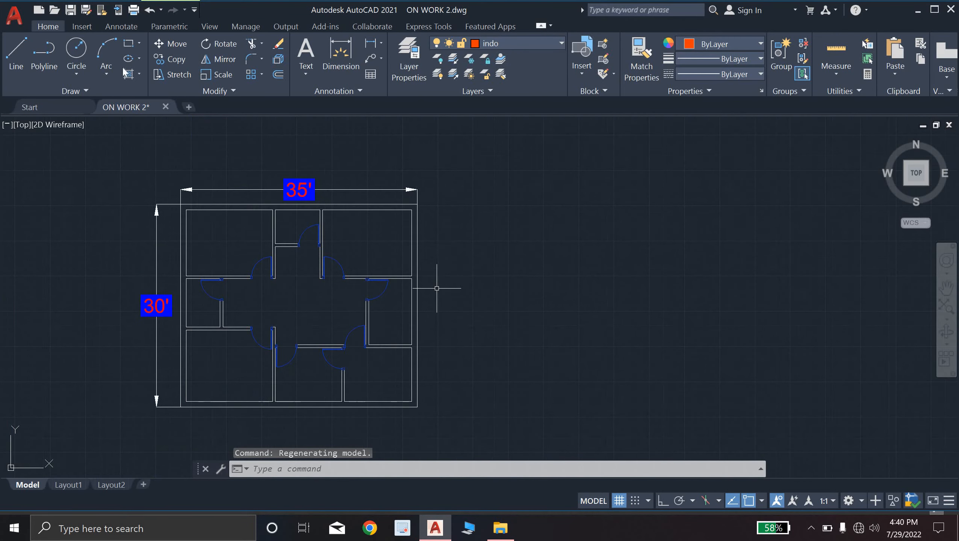
Step: Draw a 5' by 10" rectangle in the empty area to the right of the floor plan
{"action": "left_click", "coordinate": [128, 43]}
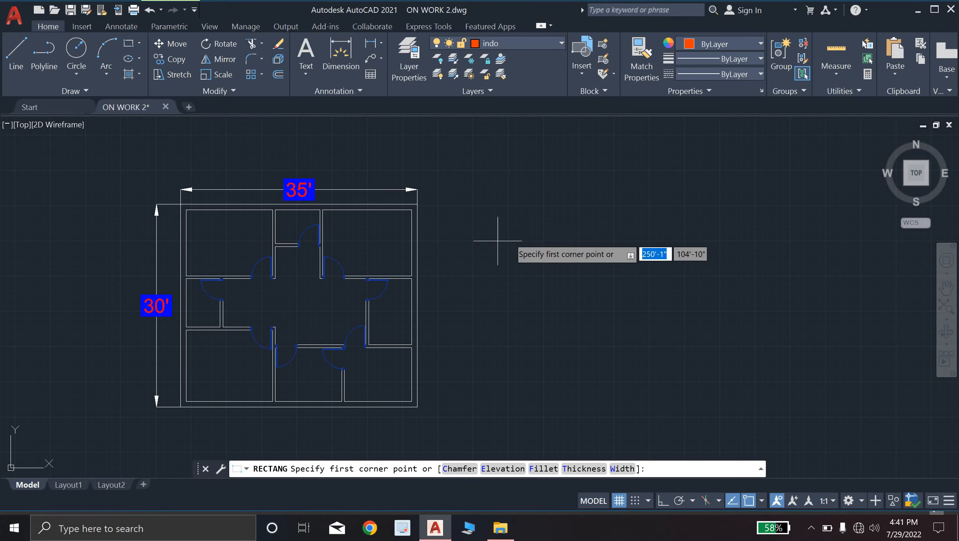
{"action": "scroll", "coordinate": [487, 242], "scroll_direction": "up", "scroll_amount": 2}
{"action": "left_click", "coordinate": [433, 269]}
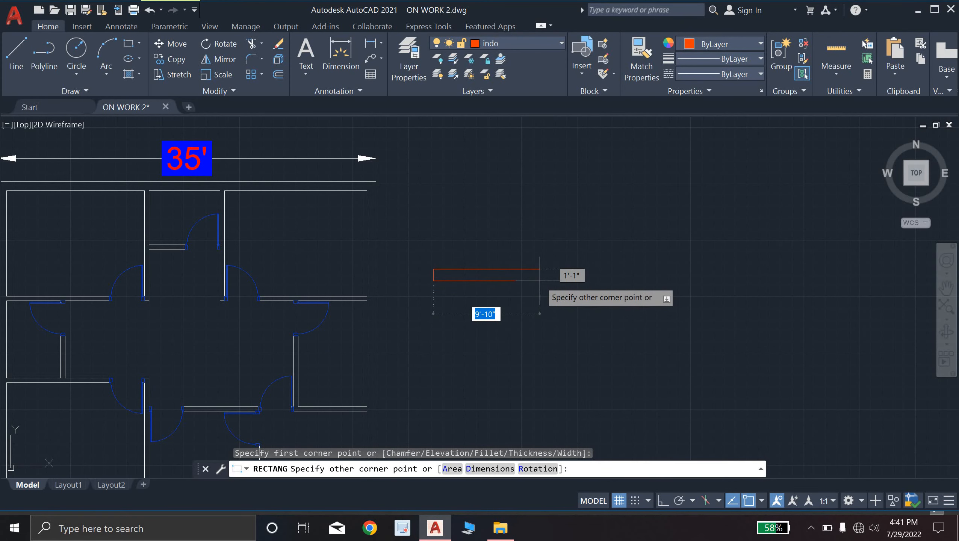
{"action": "key", "text": "BackSpace"}
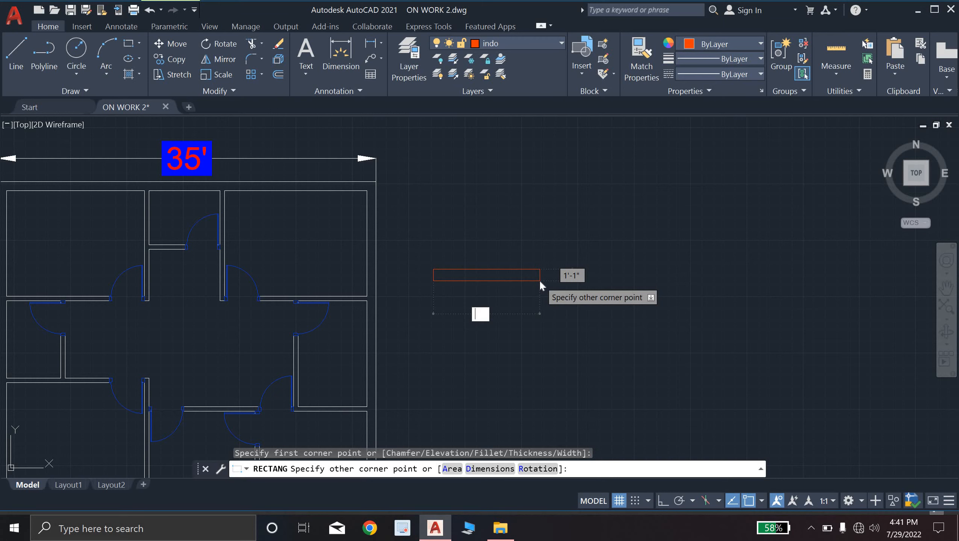
{"action": "type", "text": "5'"}
{"action": "key", "text": "Tab"}
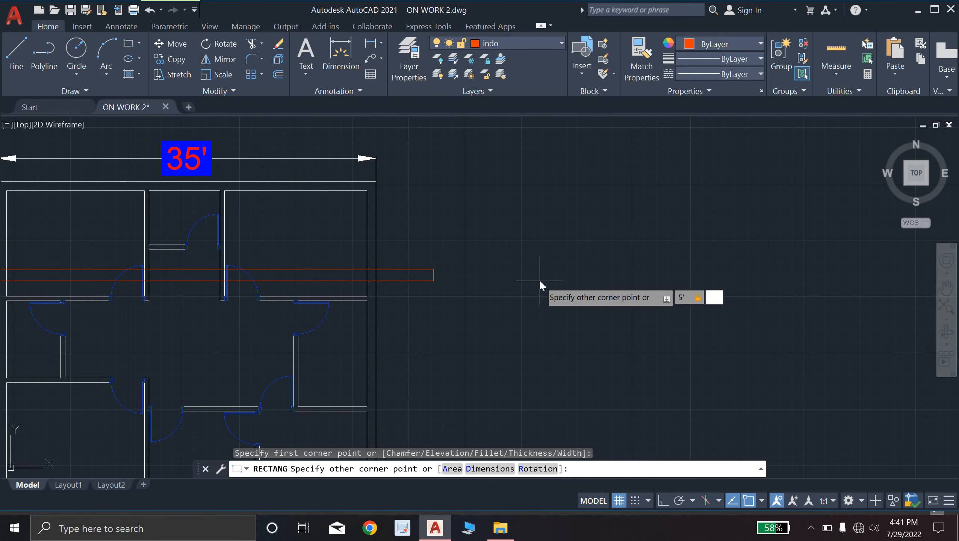
{"action": "type", "text": "\""}
{"action": "key", "text": "Return"}
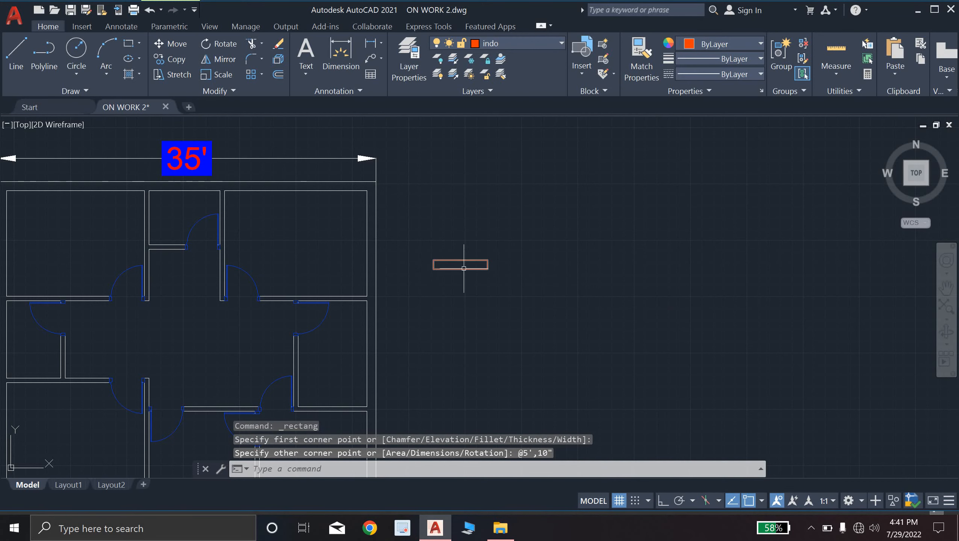
Step: Offset the 5' by 10" rectangle 1" inward
{"action": "scroll", "coordinate": [463, 266], "scroll_direction": "up", "scroll_amount": 5}
{"action": "scroll", "coordinate": [464, 304], "scroll_direction": "up", "scroll_amount": 4}
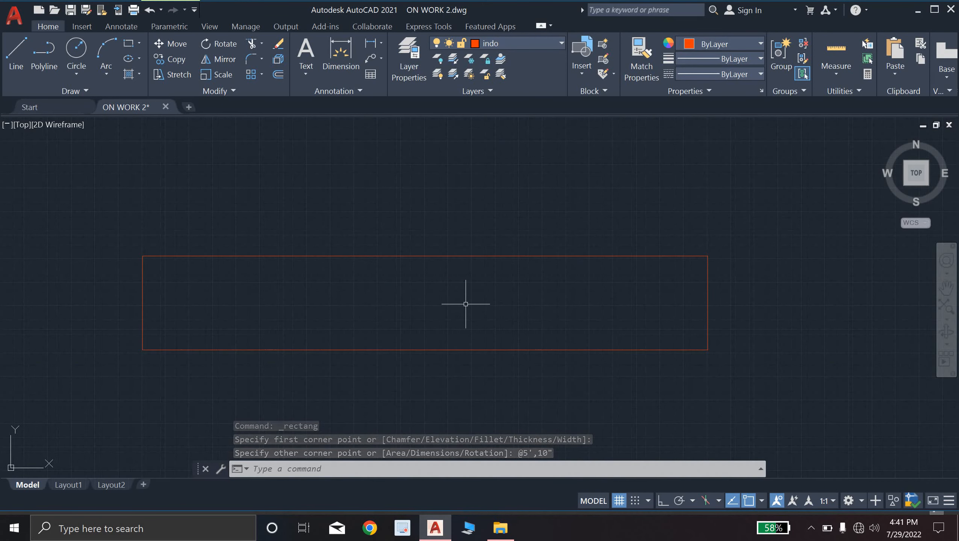
{"action": "scroll", "coordinate": [464, 304], "scroll_direction": "down", "scroll_amount": 2}
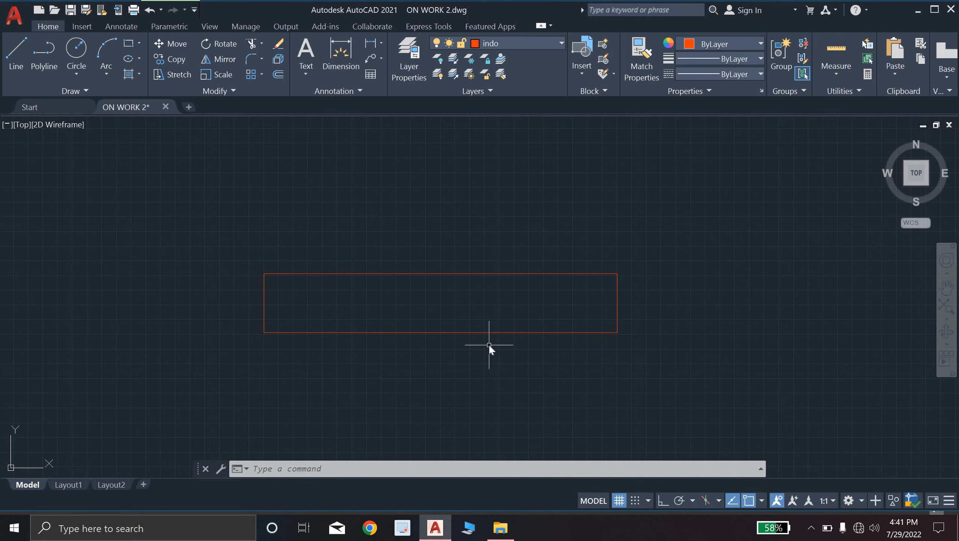
{"action": "key", "text": "Escape"}
{"action": "key", "text": "Escape"}
{"action": "key", "text": "Escape"}
{"action": "type", "text": "o"}
{"action": "key", "text": "Return"}
{"action": "type", "text": "1"}
{"action": "key", "text": "Return"}
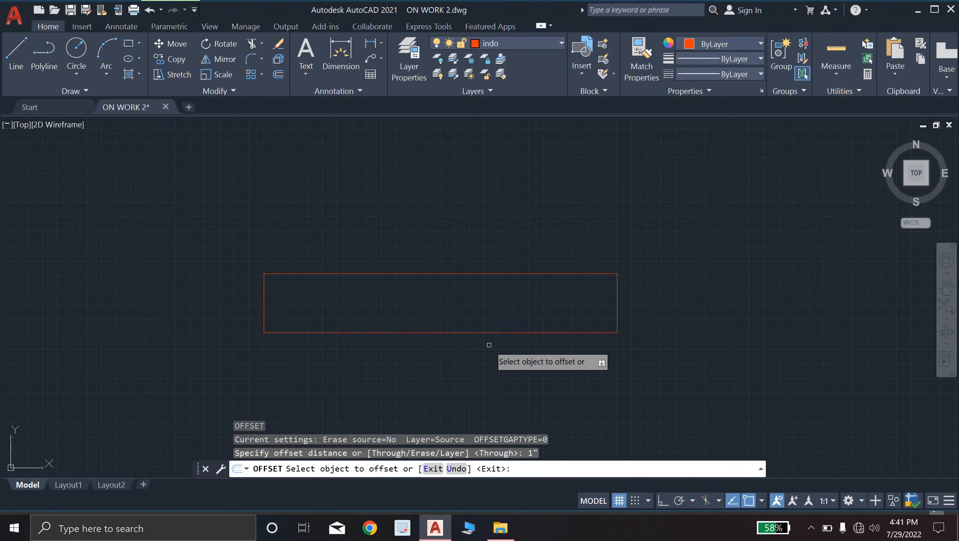
{"action": "left_click", "coordinate": [488, 332]}
{"action": "left_click", "coordinate": [490, 302]}
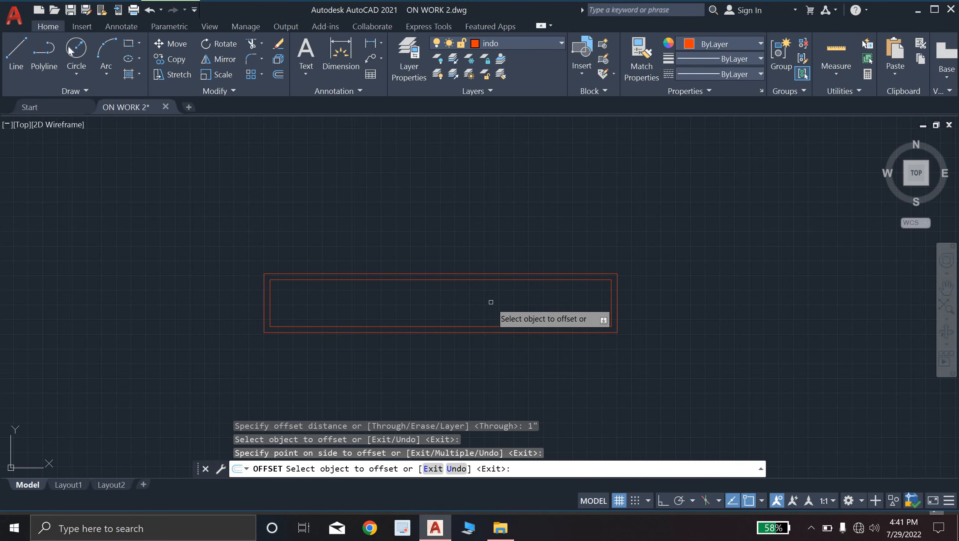
{"action": "key", "text": "Escape"}
Step: Draw a horizontal centre line between the midpoints of the inner rectangle's short sides
{"action": "left_click", "coordinate": [16, 51]}
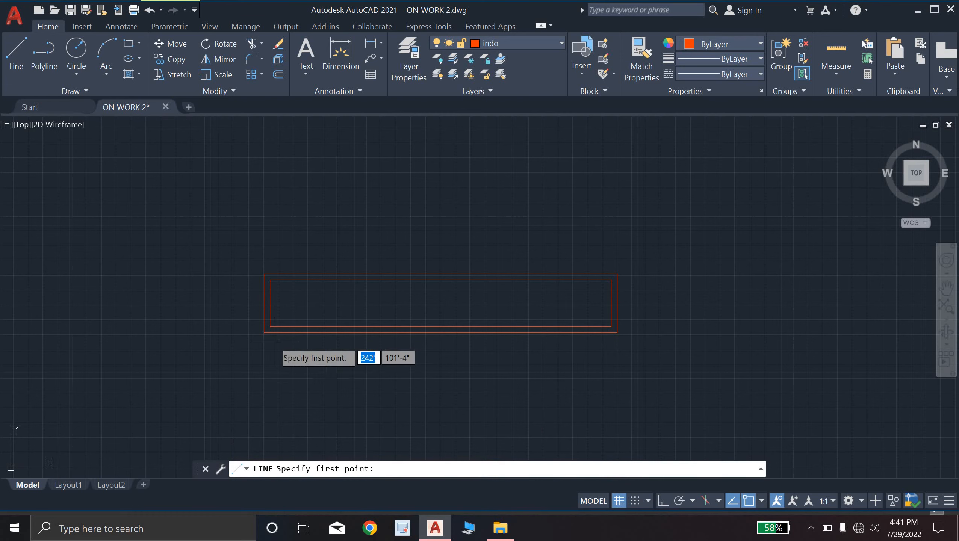
{"action": "left_click", "coordinate": [270, 303]}
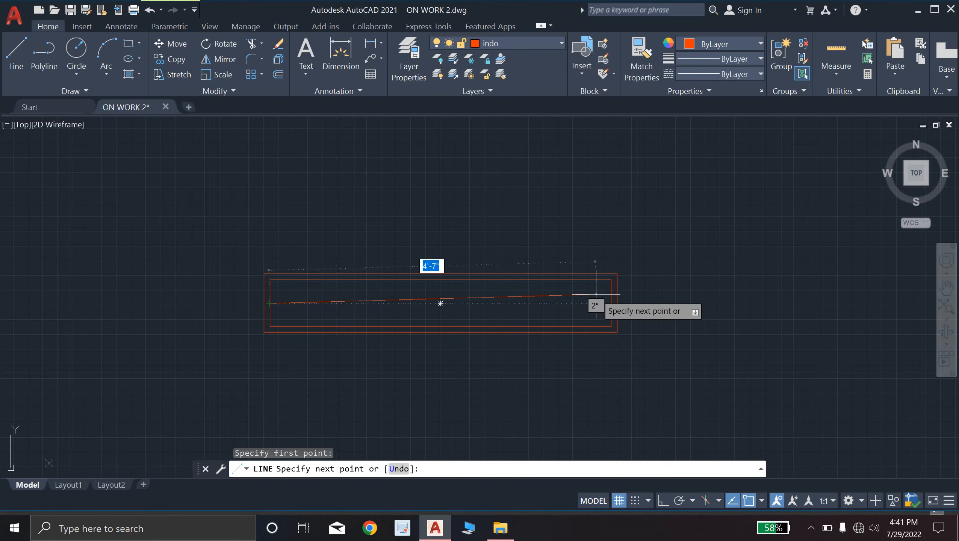
{"action": "left_click", "coordinate": [610, 303]}
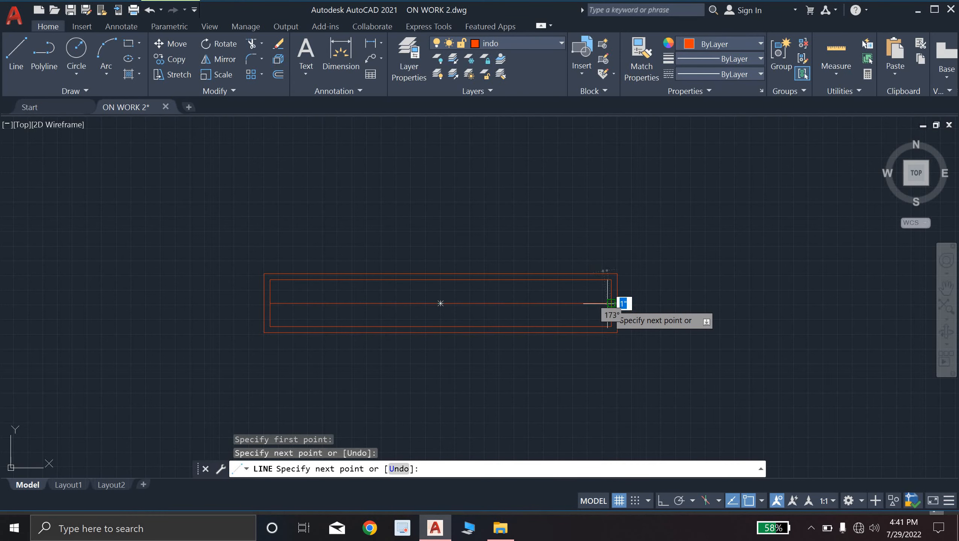
{"action": "key", "text": "Escape"}
Step: Offset the centre line 1" to both its upper and lower side
{"action": "type", "text": "o"}
{"action": "key", "text": "Return"}
{"action": "type", "text": "1\""}
{"action": "key", "text": "Return"}
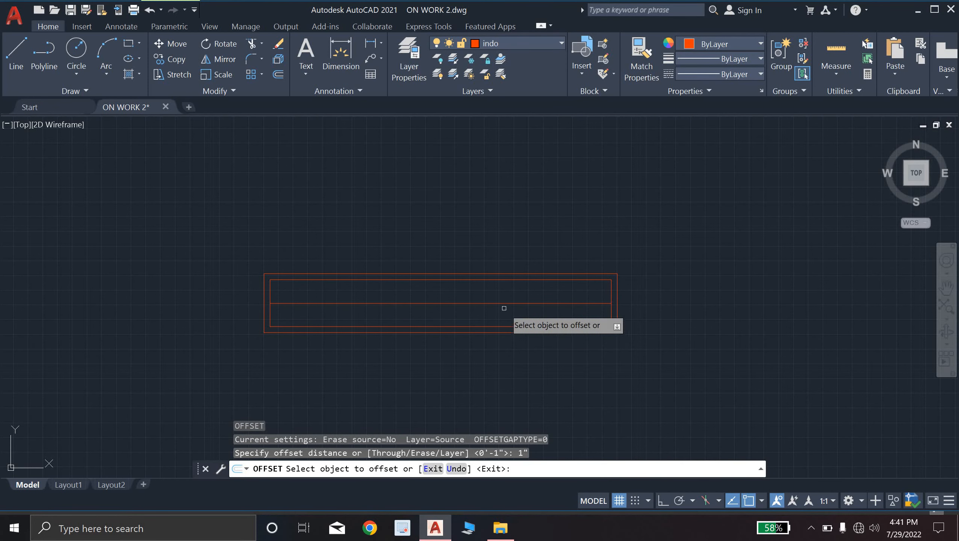
{"action": "left_click", "coordinate": [496, 303]}
{"action": "left_click", "coordinate": [496, 279]}
{"action": "left_click", "coordinate": [499, 303]}
{"action": "left_click", "coordinate": [500, 314]}
{"action": "scroll", "coordinate": [501, 313], "scroll_direction": "down", "scroll_amount": 5}
{"action": "scroll", "coordinate": [501, 313], "scroll_direction": "up", "scroll_amount": 5}
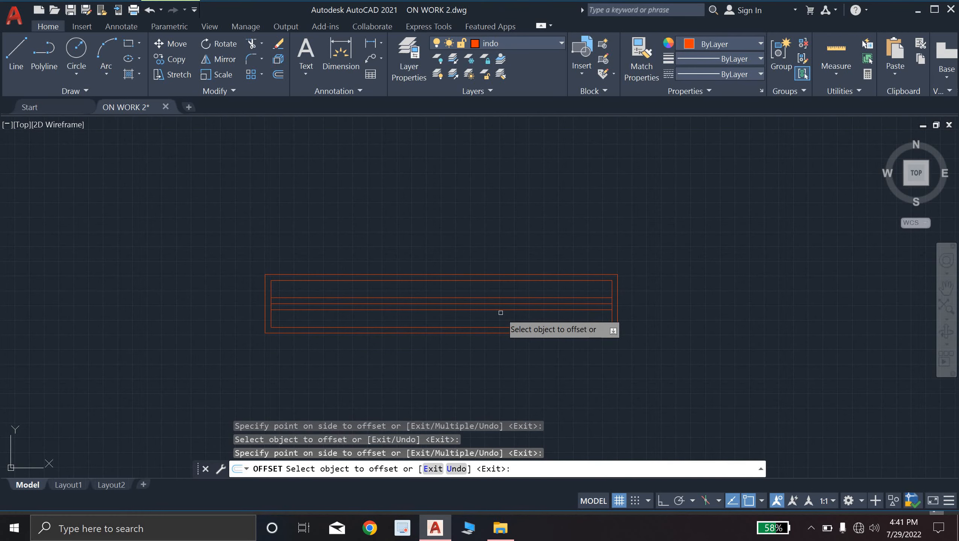
{"action": "key", "text": "Escape"}
{"action": "key", "text": "Escape"}
Step: Copy the whole window symbol from its centre to a spot just right of the original
{"action": "scroll", "coordinate": [501, 312], "scroll_direction": "down", "scroll_amount": 5}
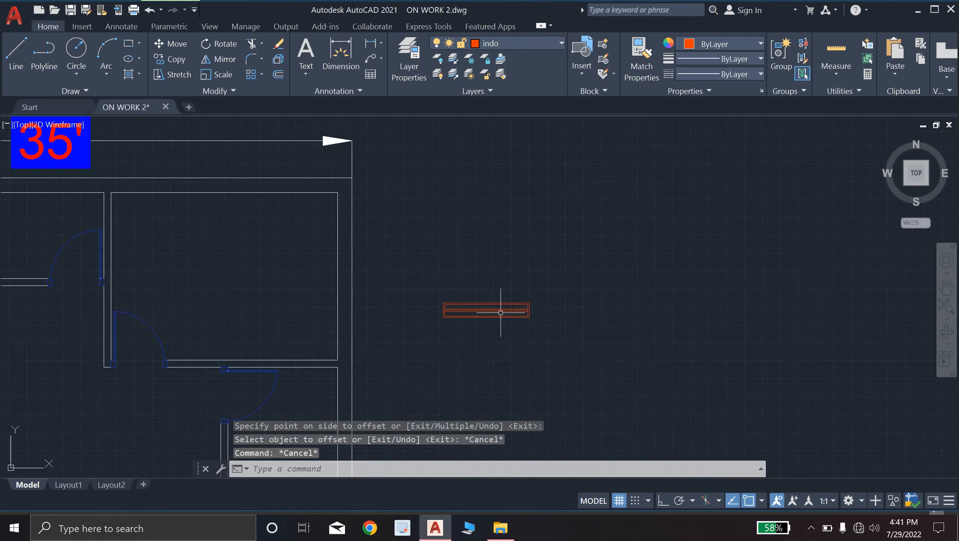
{"action": "scroll", "coordinate": [501, 313], "scroll_direction": "up", "scroll_amount": 5}
{"action": "scroll", "coordinate": [501, 312], "scroll_direction": "down", "scroll_amount": 4}
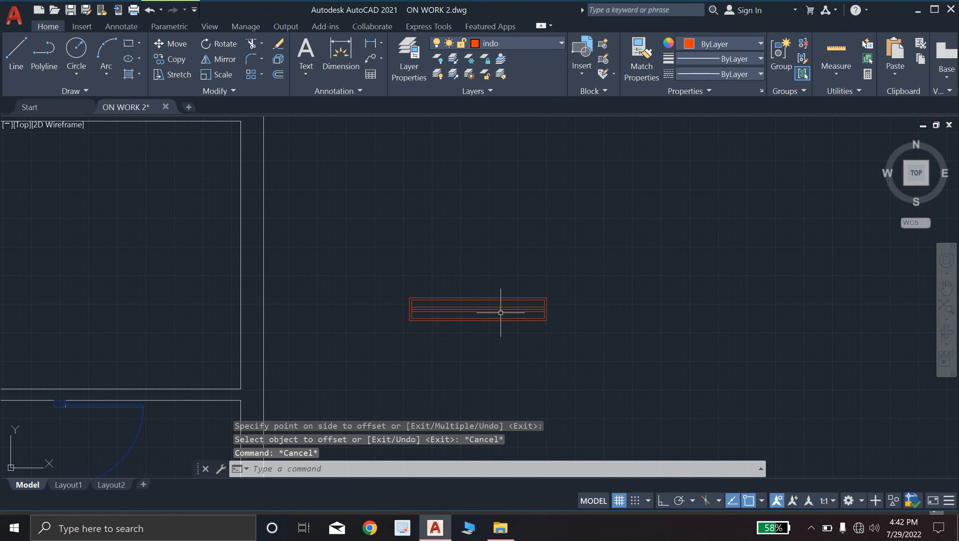
{"action": "scroll", "coordinate": [500, 312], "scroll_direction": "down", "scroll_amount": 2}
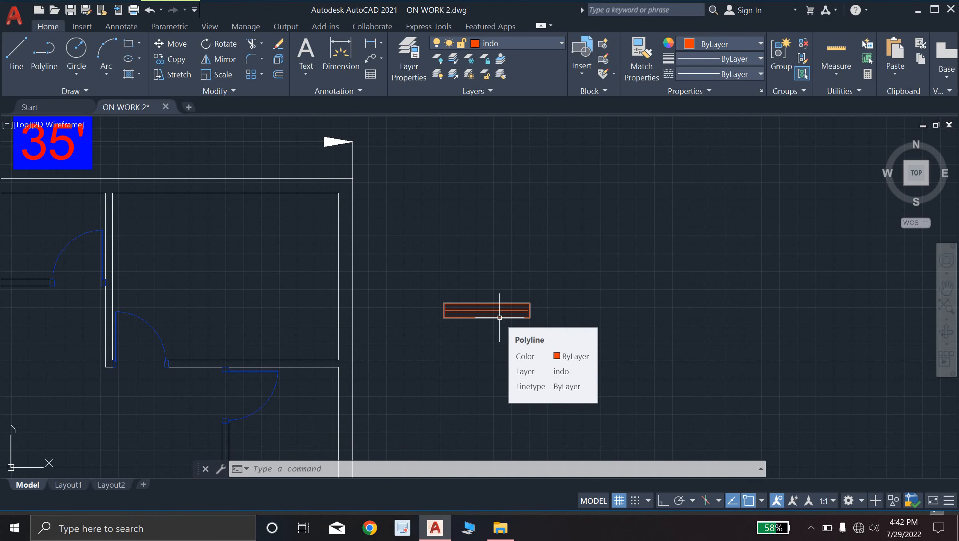
{"action": "scroll", "coordinate": [514, 275], "scroll_direction": "up", "scroll_amount": 3}
{"action": "left_click", "coordinate": [295, 316]}
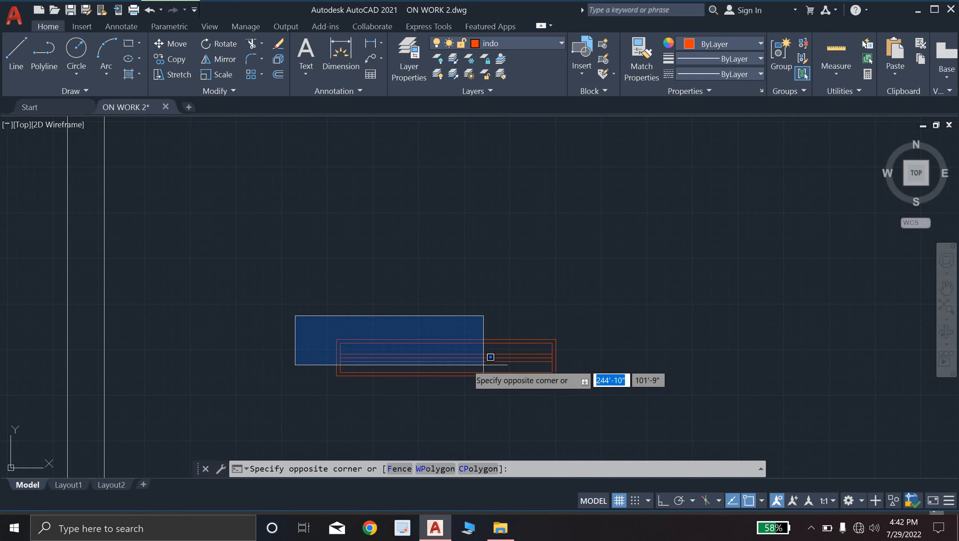
{"action": "left_click", "coordinate": [560, 393]}
{"action": "type", "text": "co"}
{"action": "key", "text": "Return"}
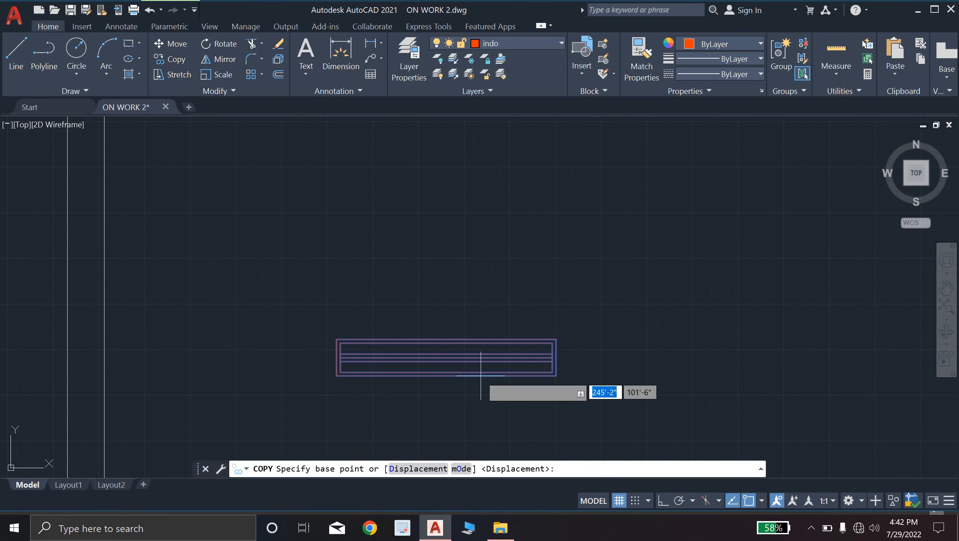
{"action": "left_click", "coordinate": [446, 358]}
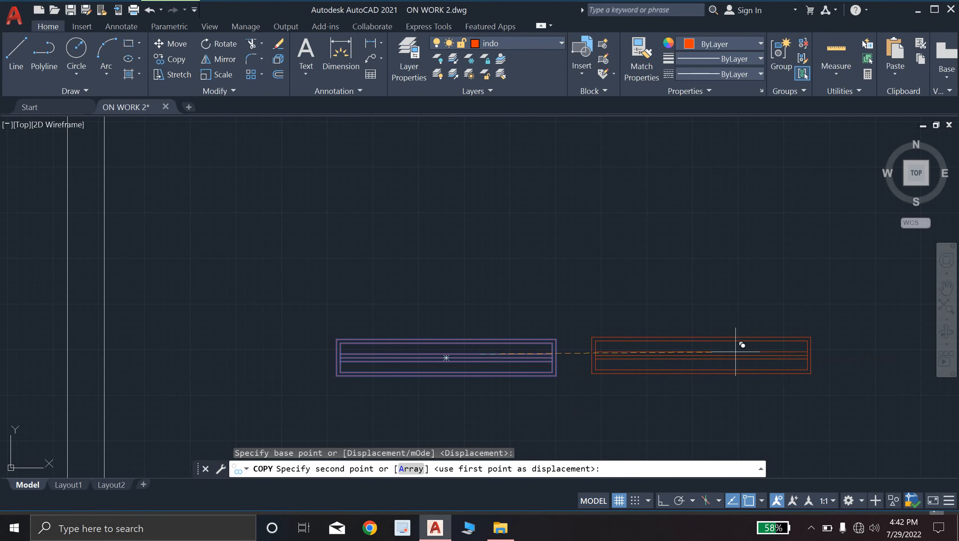
{"action": "left_click", "coordinate": [701, 355]}
{"action": "key", "text": "Escape"}
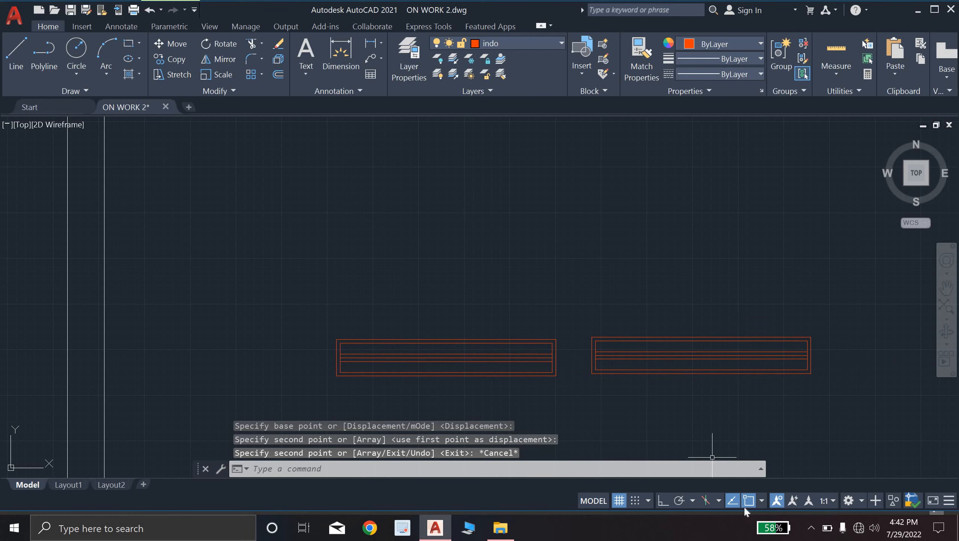
Step: Turn on Ortho mode and rotate the copied window symbol to a vertical orientation
{"action": "left_click", "coordinate": [662, 499]}
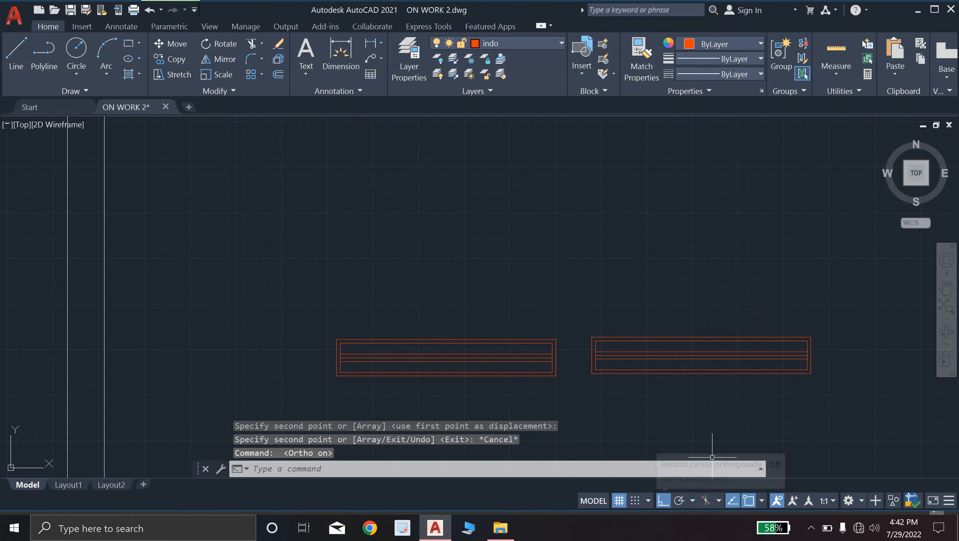
{"action": "left_click", "coordinate": [578, 322]}
{"action": "left_click", "coordinate": [812, 398]}
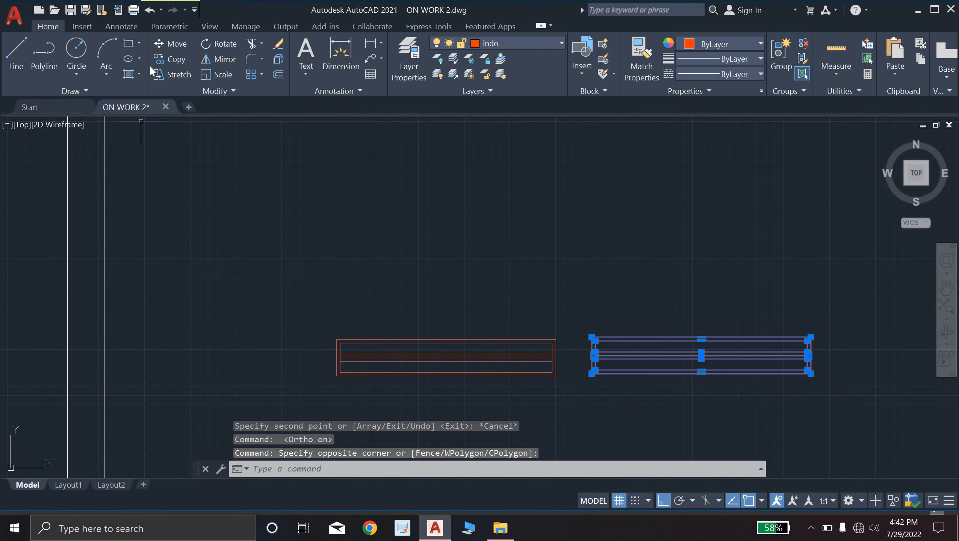
{"action": "left_click", "coordinate": [219, 43]}
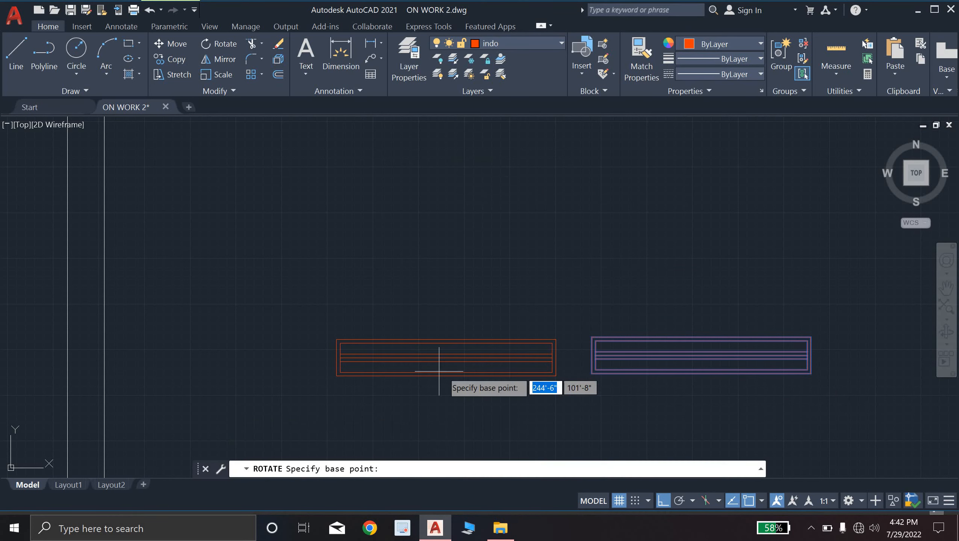
{"action": "middle_click_drag", "start_coordinate": [416, 367], "coordinate": [84, 366]}
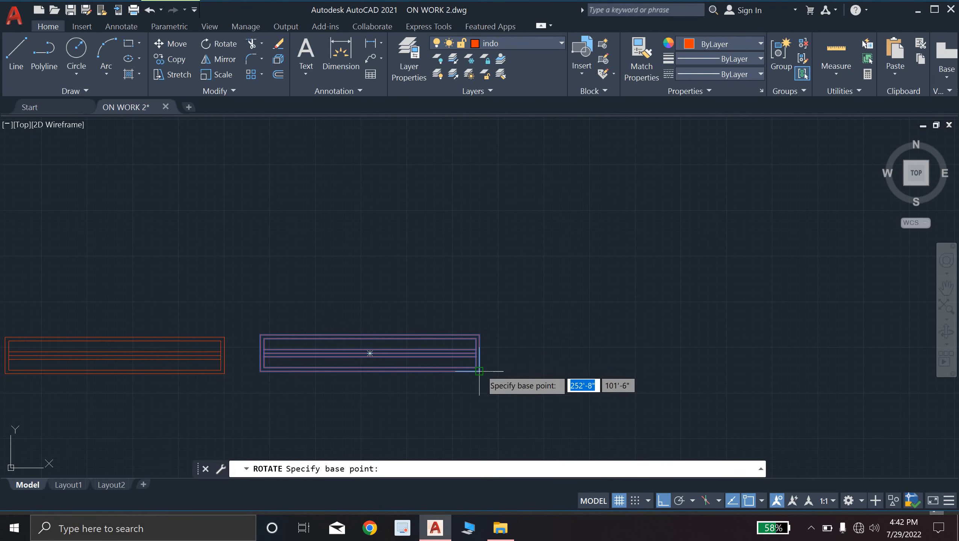
{"action": "left_click", "coordinate": [479, 371]}
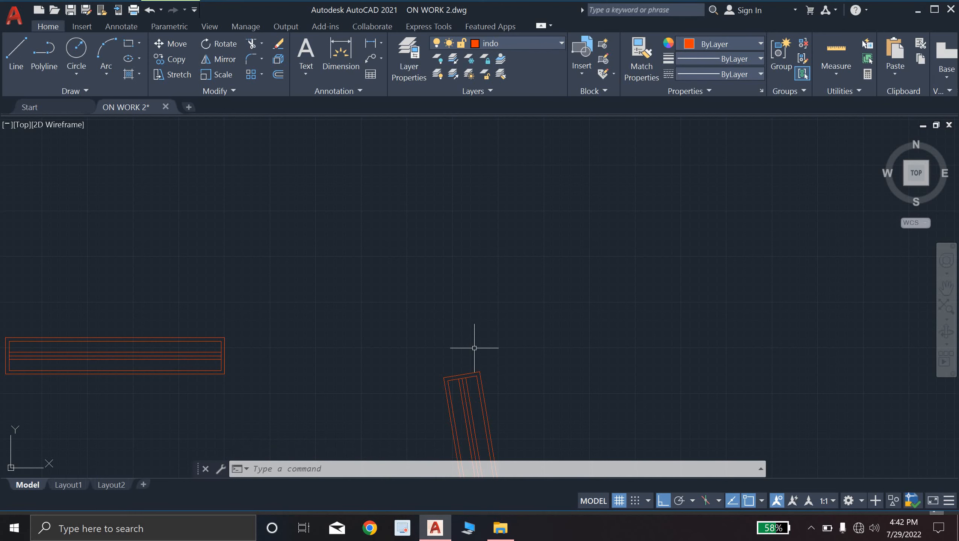
{"action": "scroll", "coordinate": [516, 226], "scroll_direction": "down", "scroll_amount": 2}
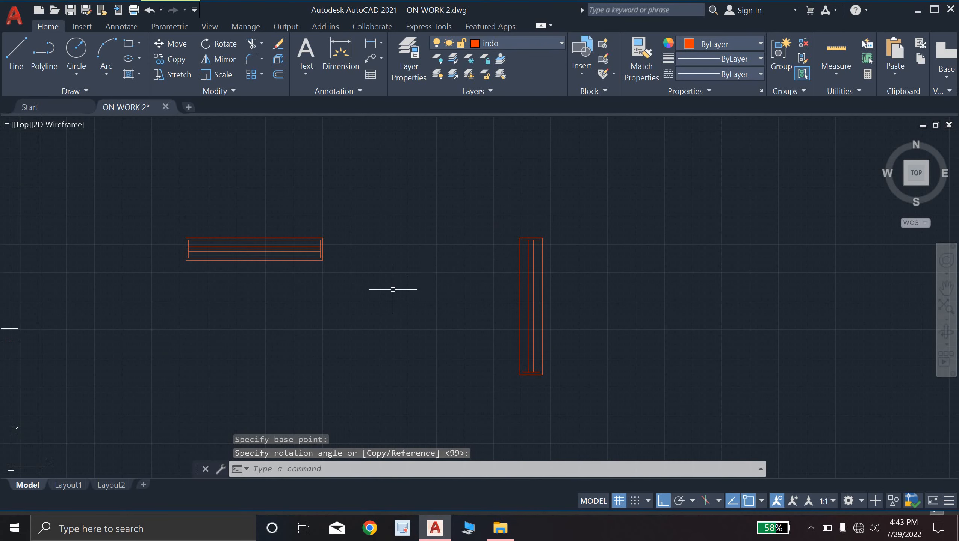
Step: Copy the horizontal window symbol by its lower-left corner into the bottom exterior wall of the lower-right room, with Ortho mode off
{"action": "scroll", "coordinate": [377, 283], "scroll_direction": "up", "scroll_amount": 4}
{"action": "scroll", "coordinate": [376, 283], "scroll_direction": "down", "scroll_amount": 4}
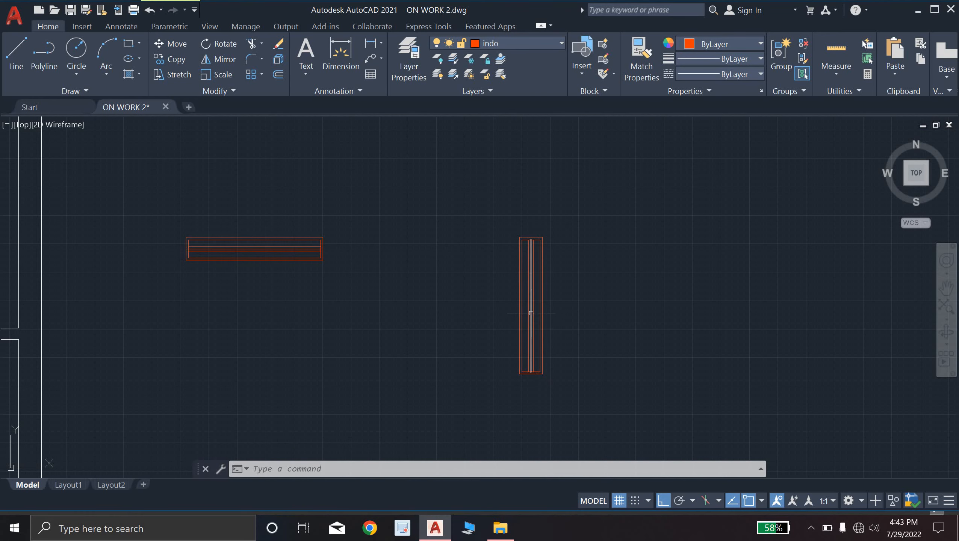
{"action": "scroll", "coordinate": [439, 300], "scroll_direction": "down", "scroll_amount": 4}
{"action": "middle_click_drag", "start_coordinate": [473, 299], "coordinate": [522, 299]}
{"action": "scroll", "coordinate": [448, 267], "scroll_direction": "up", "scroll_amount": 4}
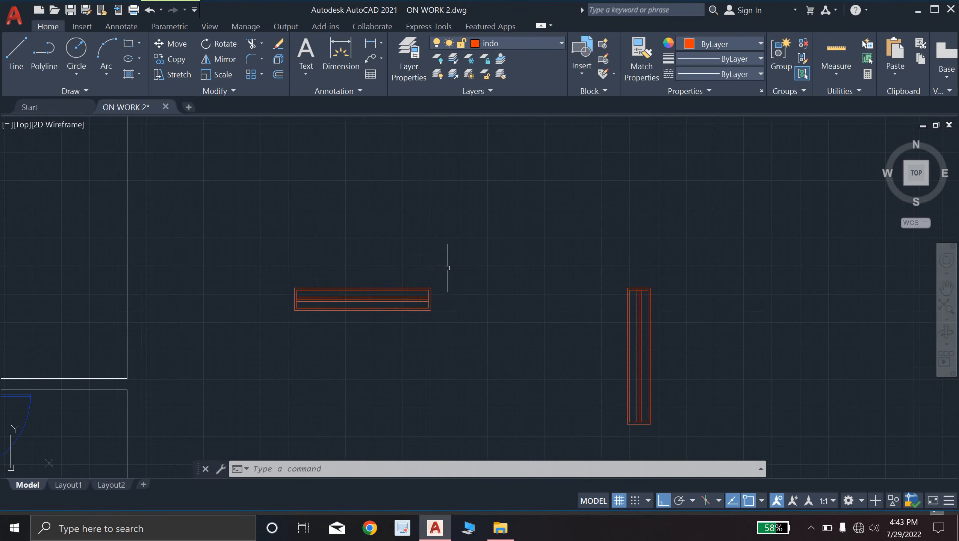
{"action": "left_click", "coordinate": [269, 266]}
{"action": "left_click", "coordinate": [523, 362]}
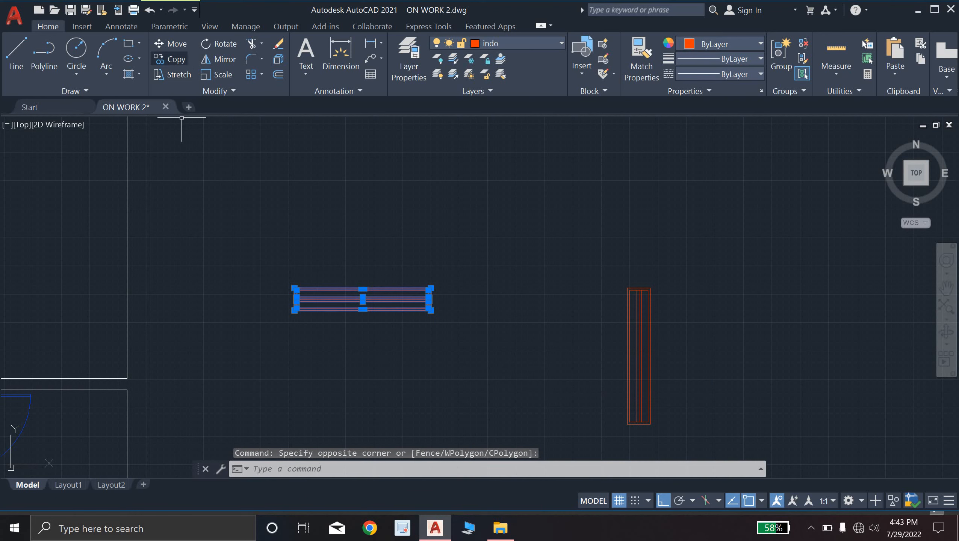
{"action": "left_click", "coordinate": [169, 59]}
{"action": "scroll", "coordinate": [358, 317], "scroll_direction": "up", "scroll_amount": 6}
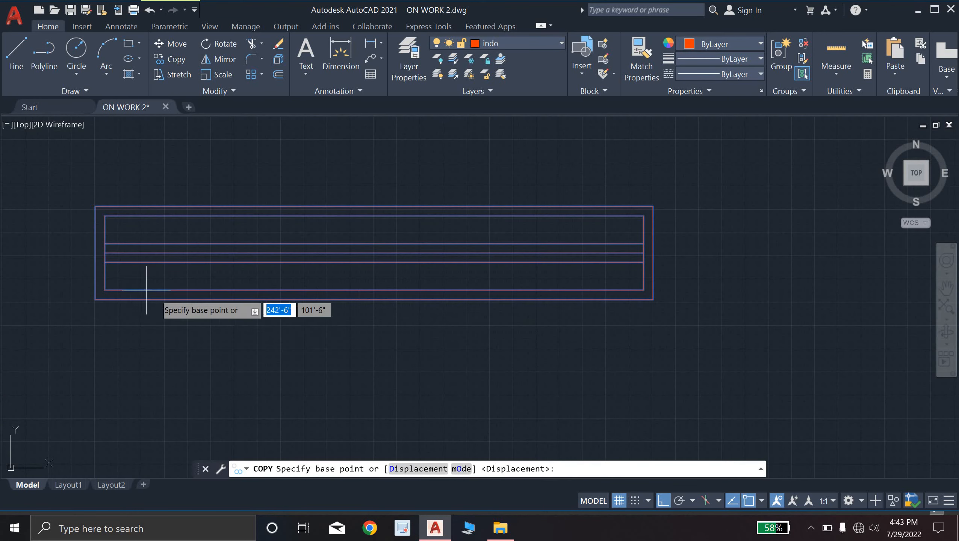
{"action": "left_click", "coordinate": [95, 299]}
{"action": "scroll", "coordinate": [95, 251], "scroll_direction": "down", "scroll_amount": 4}
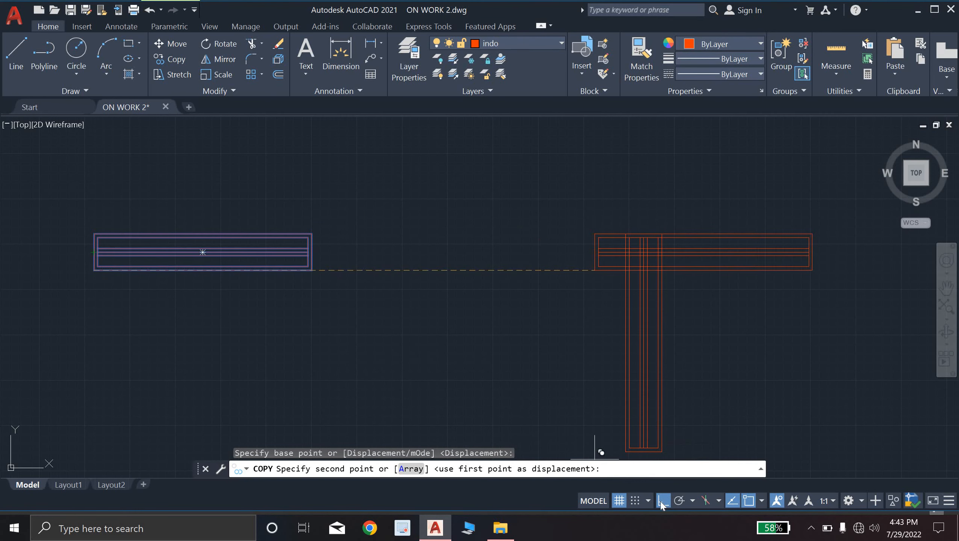
{"action": "scroll", "coordinate": [374, 317], "scroll_direction": "down", "scroll_amount": 3}
{"action": "middle_click_drag", "start_coordinate": [374, 316], "coordinate": [653, 406]}
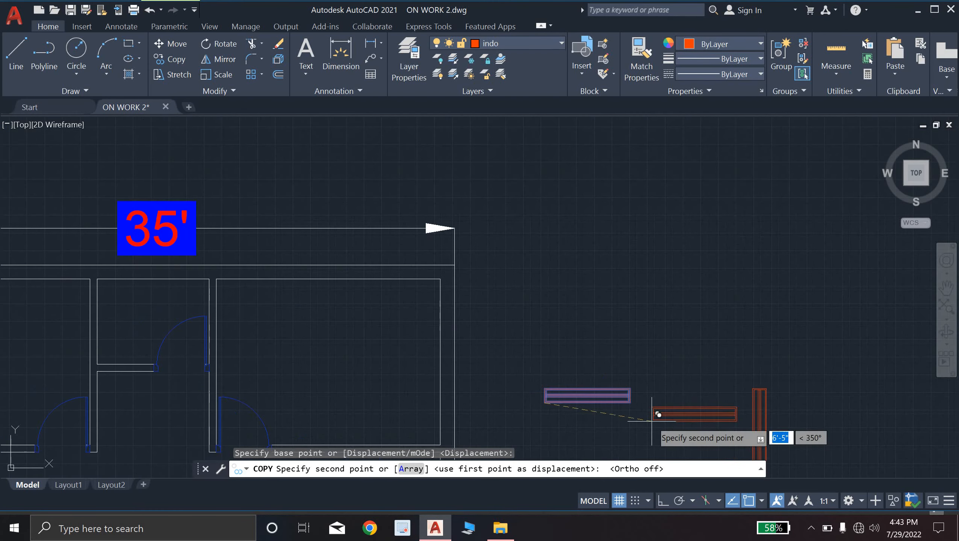
{"action": "middle_click_drag", "start_coordinate": [498, 306], "coordinate": [489, 225]}
{"action": "scroll", "coordinate": [467, 311], "scroll_direction": "down", "scroll_amount": 5}
{"action": "middle_click_drag", "start_coordinate": [467, 311], "coordinate": [467, 243]}
{"action": "scroll", "coordinate": [404, 355], "scroll_direction": "up", "scroll_amount": 3}
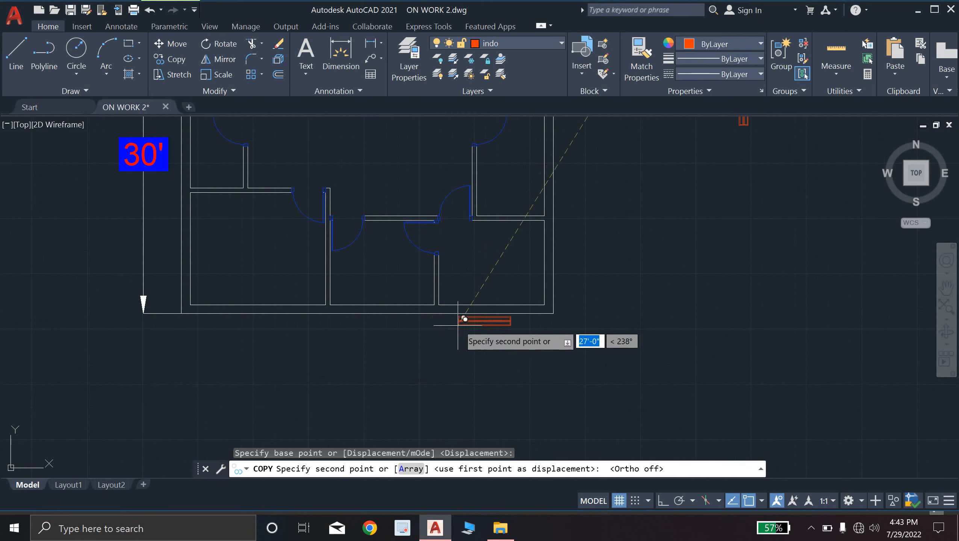
{"action": "scroll", "coordinate": [464, 312], "scroll_direction": "up", "scroll_amount": 5}
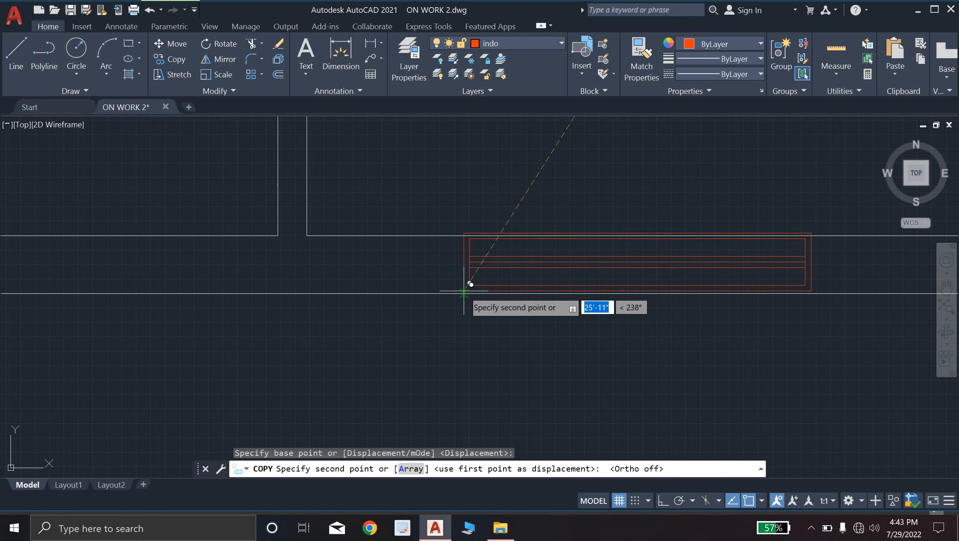
{"action": "left_click", "coordinate": [463, 293]}
Step: Place further copies of the horizontal window in the bottom exterior wall of the lower-left and lower-middle rooms
{"action": "scroll", "coordinate": [340, 367], "scroll_direction": "down", "scroll_amount": 3}
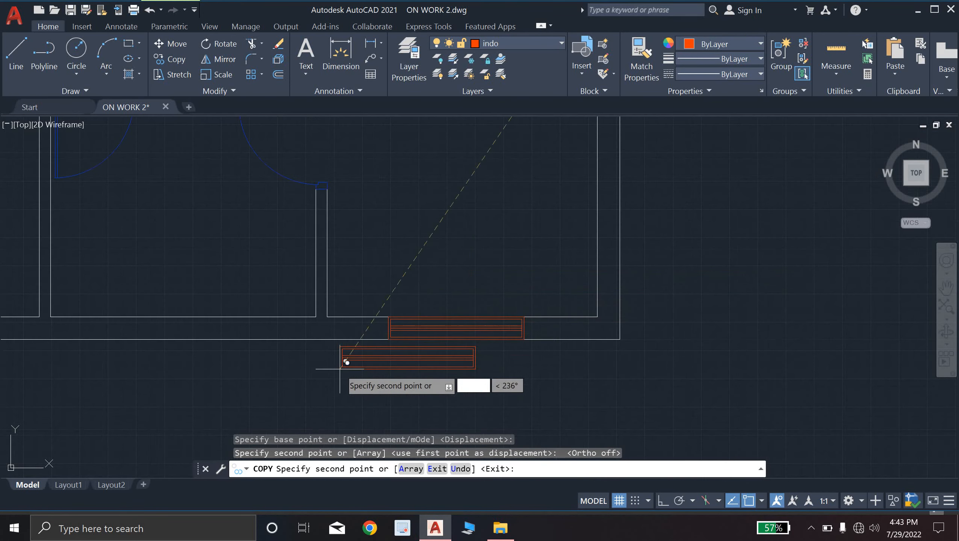
{"action": "middle_click_drag", "start_coordinate": [343, 367], "coordinate": [500, 361]}
{"action": "scroll", "coordinate": [335, 335], "scroll_direction": "down", "scroll_amount": 3}
{"action": "middle_click_drag", "start_coordinate": [341, 337], "coordinate": [414, 341]}
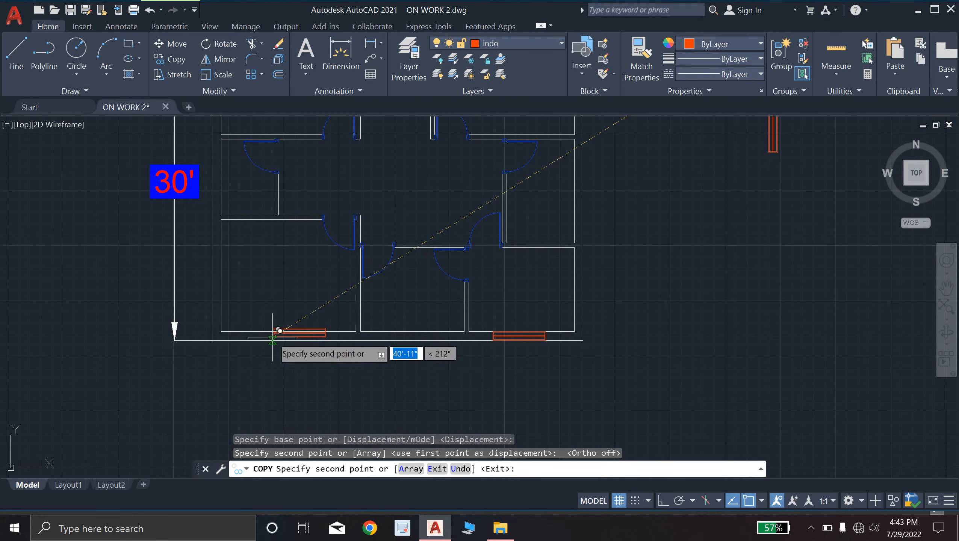
{"action": "scroll", "coordinate": [284, 330], "scroll_direction": "up", "scroll_amount": 3}
{"action": "scroll", "coordinate": [251, 346], "scroll_direction": "up", "scroll_amount": 4}
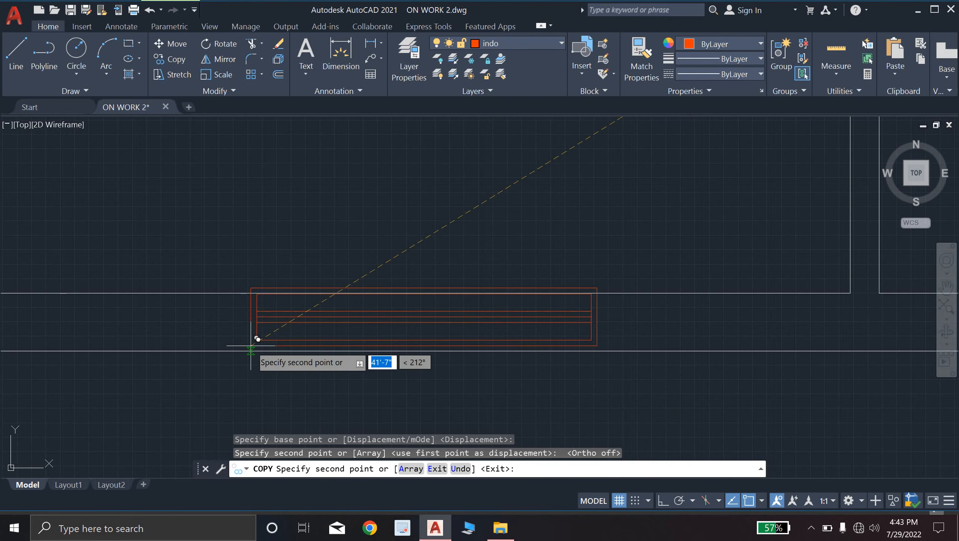
{"action": "left_click", "coordinate": [241, 350]}
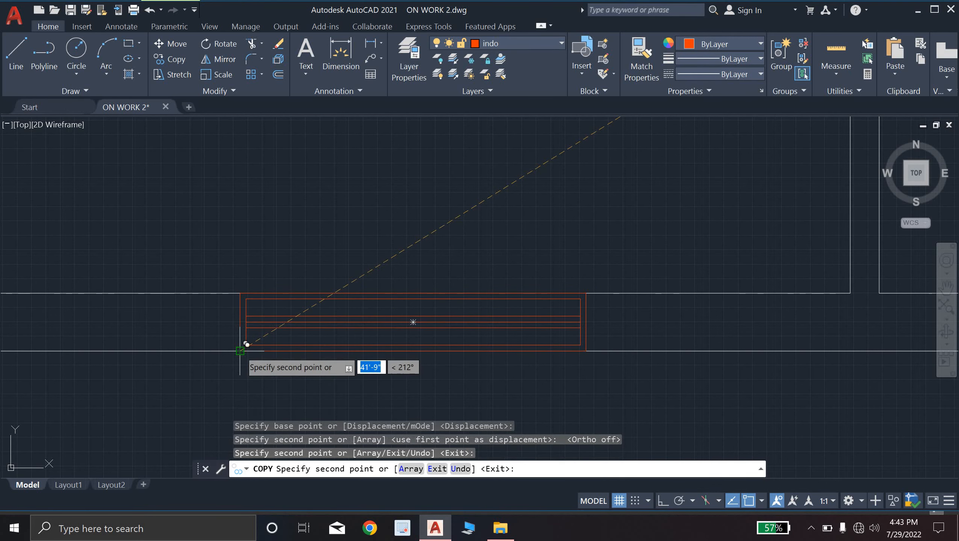
{"action": "scroll", "coordinate": [242, 348], "scroll_direction": "down", "scroll_amount": 5}
{"action": "scroll", "coordinate": [447, 367], "scroll_direction": "up", "scroll_amount": 3}
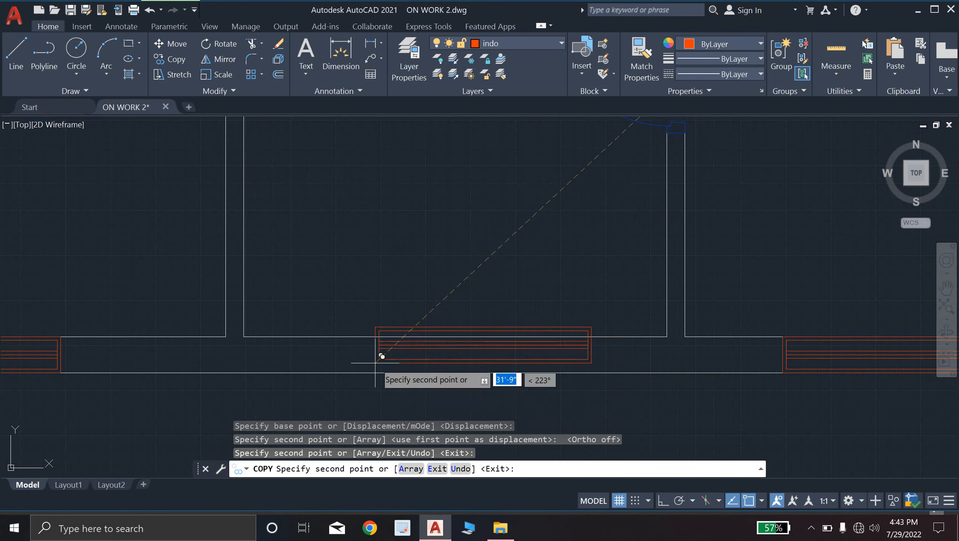
{"action": "left_click", "coordinate": [367, 366]}
Step: Place horizontal window copies in the top exterior wall of the upper-right and upper-left rooms, and end the copying
{"action": "scroll", "coordinate": [373, 341], "scroll_direction": "down", "scroll_amount": 5}
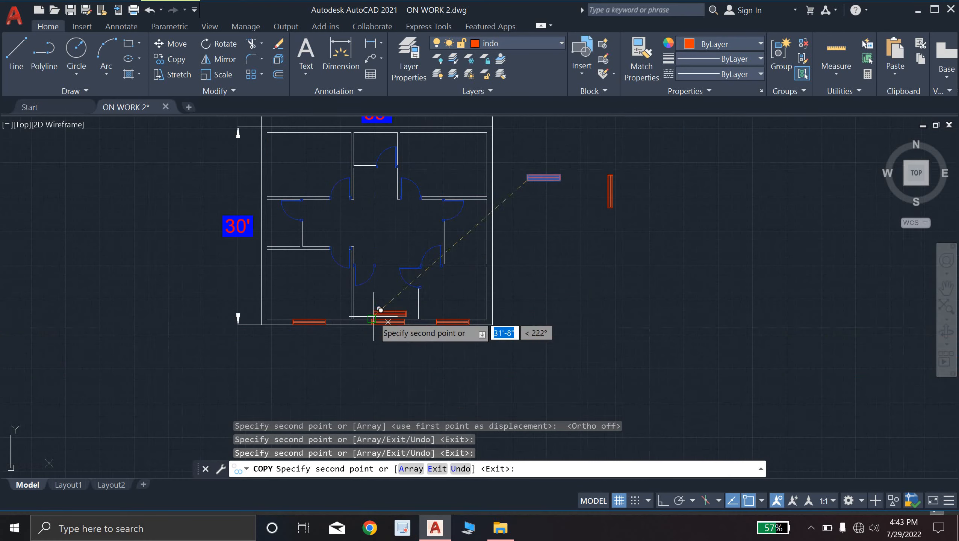
{"action": "scroll", "coordinate": [438, 282], "scroll_direction": "up", "scroll_amount": 5}
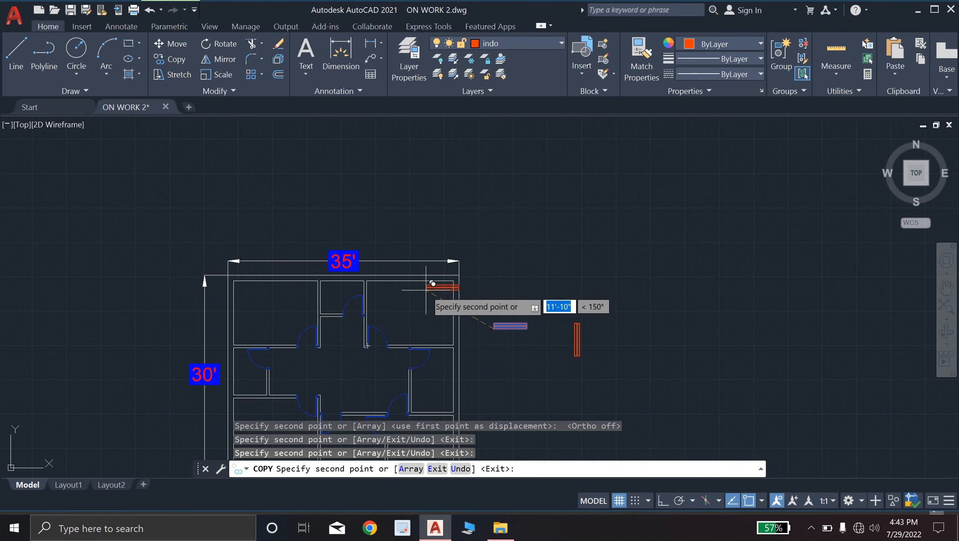
{"action": "scroll", "coordinate": [343, 249], "scroll_direction": "up", "scroll_amount": 4}
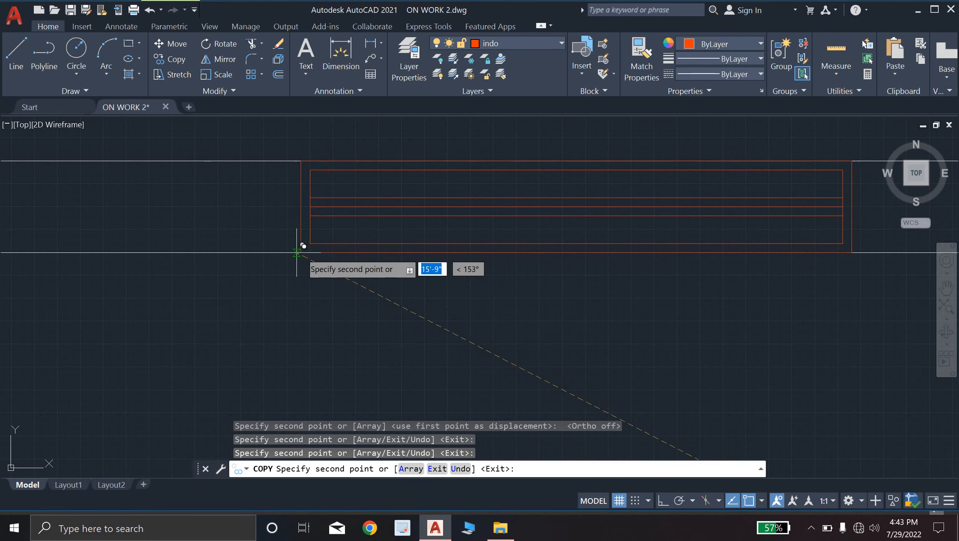
{"action": "left_click", "coordinate": [296, 253]}
{"action": "scroll", "coordinate": [340, 265], "scroll_direction": "down", "scroll_amount": 5}
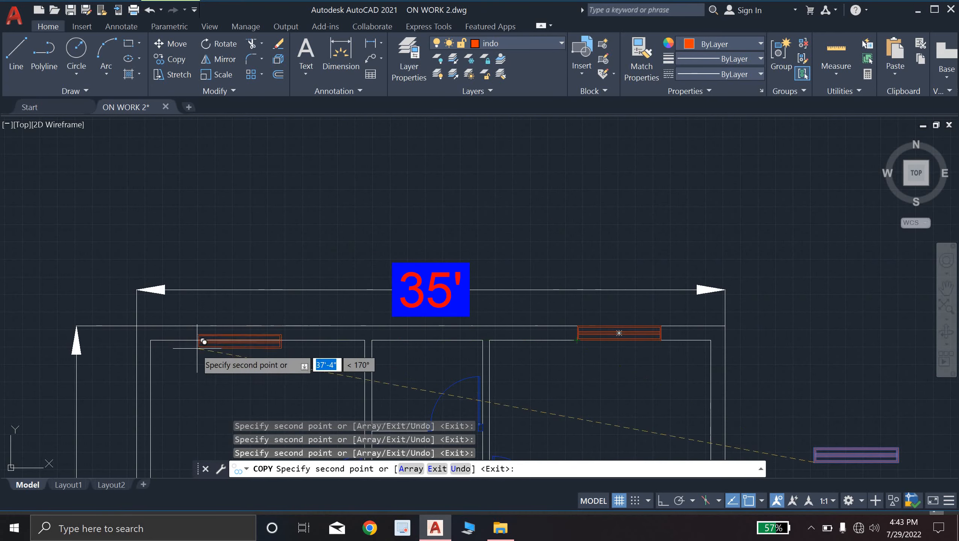
{"action": "scroll", "coordinate": [206, 337], "scroll_direction": "up", "scroll_amount": 4}
{"action": "scroll", "coordinate": [379, 304], "scroll_direction": "down", "scroll_amount": 6}
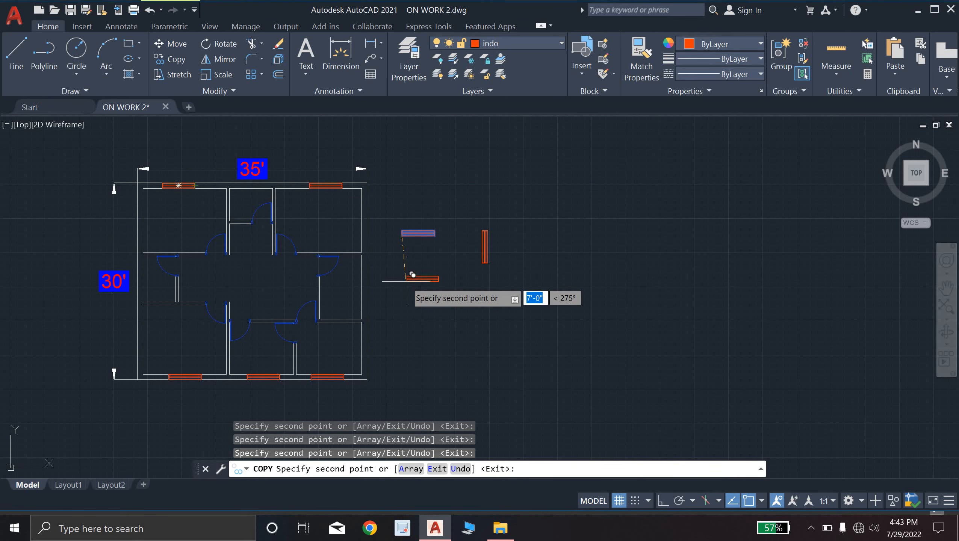
{"action": "key", "text": "Escape"}
Step: Copy the vertical window symbol by its lower-left corner into the right exterior wall of the upper-right room
{"action": "scroll", "coordinate": [470, 258], "scroll_direction": "up", "scroll_amount": 4}
{"action": "left_click", "coordinate": [462, 172]}
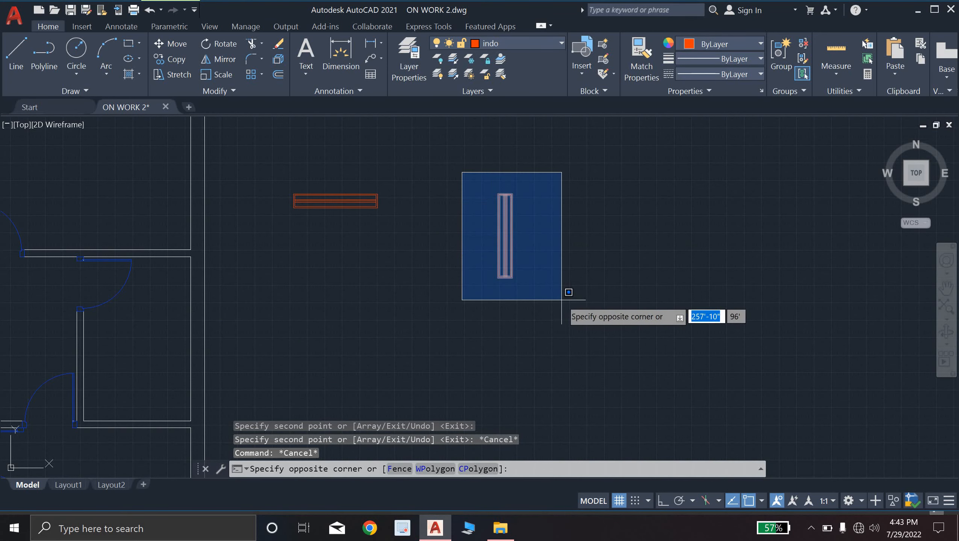
{"action": "left_click", "coordinate": [562, 300]}
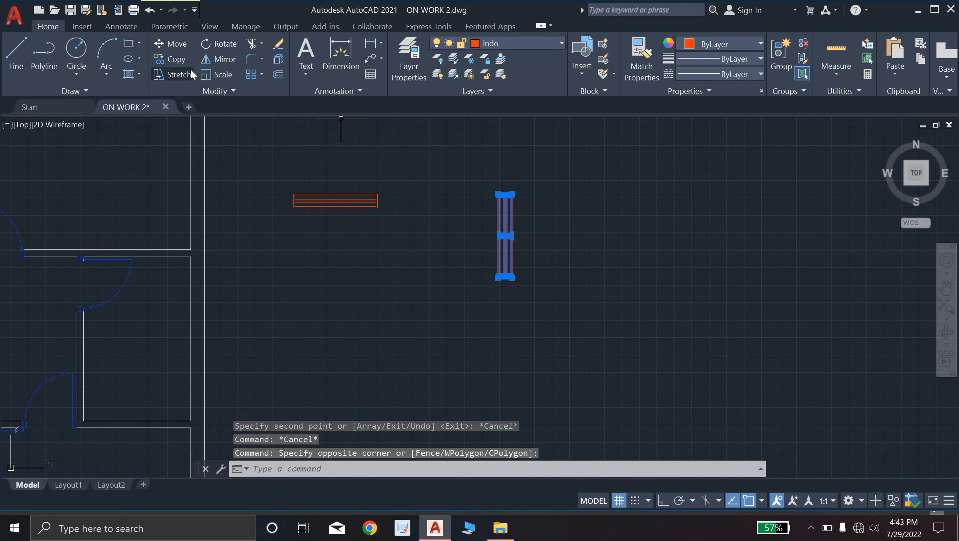
{"action": "left_click", "coordinate": [171, 59]}
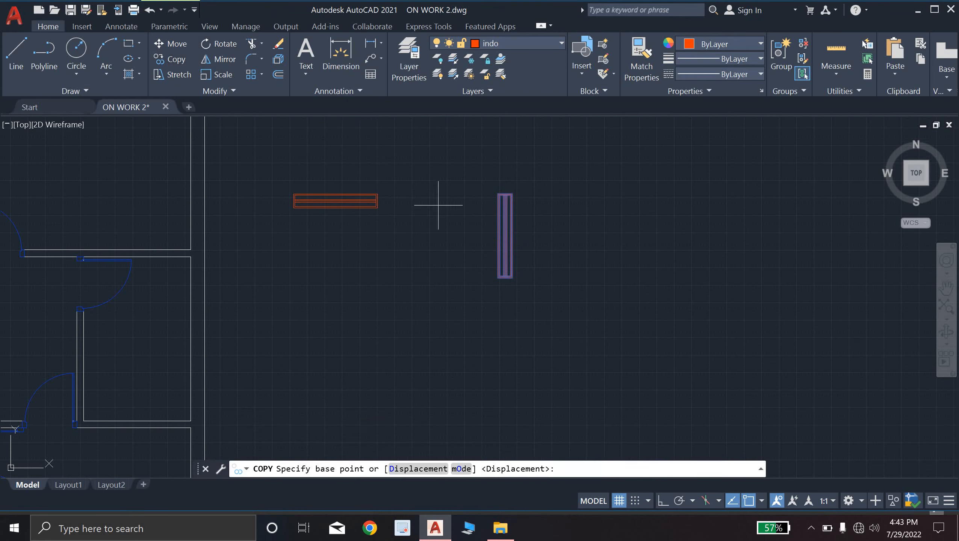
{"action": "scroll", "coordinate": [454, 227], "scroll_direction": "up", "scroll_amount": 3}
{"action": "scroll", "coordinate": [557, 343], "scroll_direction": "up", "scroll_amount": 5}
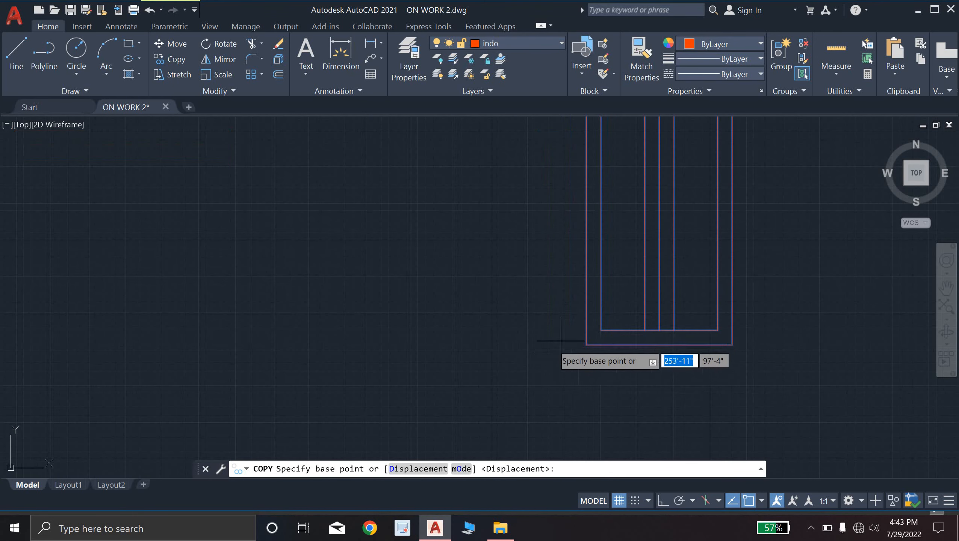
{"action": "left_click", "coordinate": [585, 344]}
{"action": "scroll", "coordinate": [182, 278], "scroll_direction": "down", "scroll_amount": 8}
{"action": "middle_click_drag", "start_coordinate": [182, 278], "coordinate": [594, 317]}
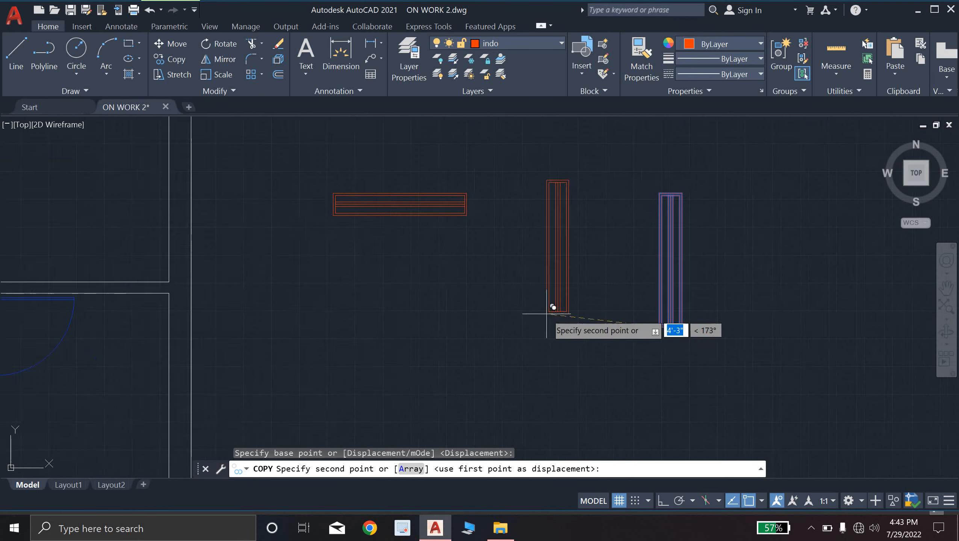
{"action": "scroll", "coordinate": [410, 316], "scroll_direction": "down", "scroll_amount": 4}
{"action": "scroll", "coordinate": [333, 286], "scroll_direction": "up", "scroll_amount": 6}
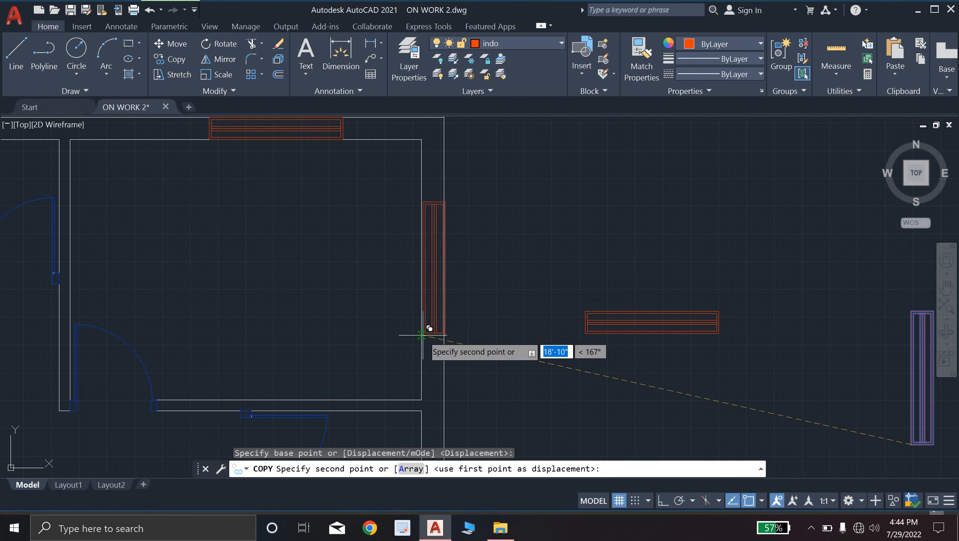
{"action": "left_click", "coordinate": [424, 328]}
Step: Place further vertical window copies in the left exterior wall of the upper-left and lower-left rooms, and end the copying
{"action": "scroll", "coordinate": [334, 322], "scroll_direction": "down", "scroll_amount": 5}
{"action": "scroll", "coordinate": [375, 351], "scroll_direction": "up", "scroll_amount": 10}
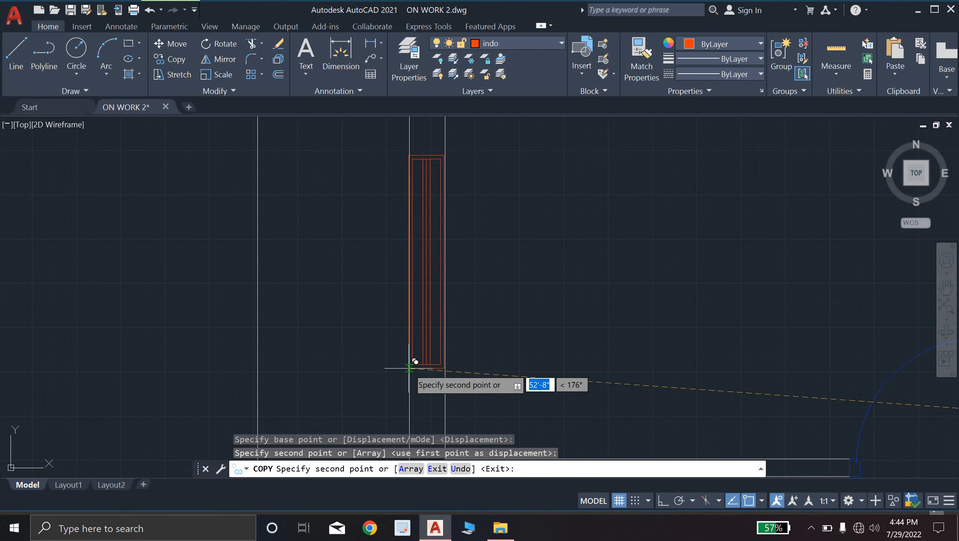
{"action": "left_click", "coordinate": [409, 367]}
{"action": "scroll", "coordinate": [412, 364], "scroll_direction": "down", "scroll_amount": 6}
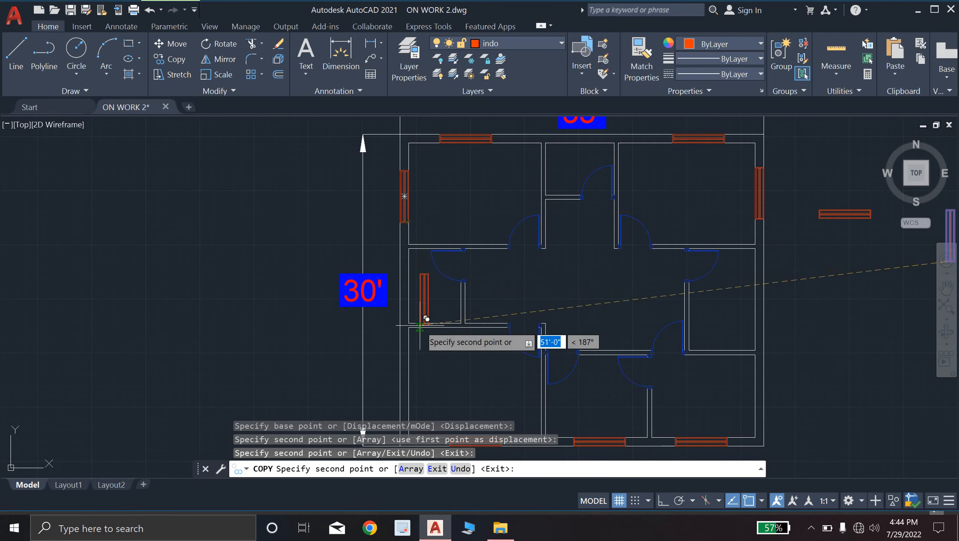
{"action": "scroll", "coordinate": [419, 310], "scroll_direction": "up", "scroll_amount": 4}
{"action": "scroll", "coordinate": [421, 274], "scroll_direction": "down", "scroll_amount": 5}
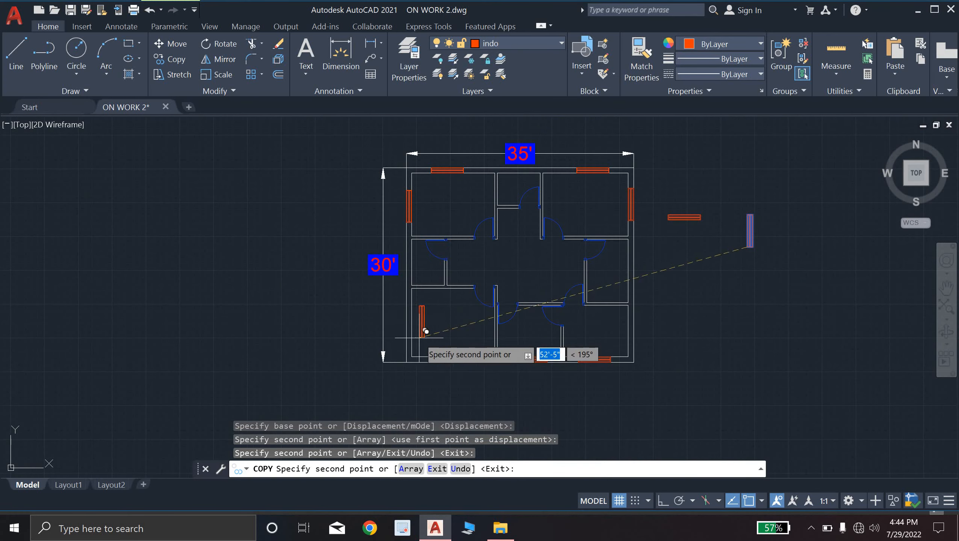
{"action": "scroll", "coordinate": [421, 306], "scroll_direction": "up", "scroll_amount": 6}
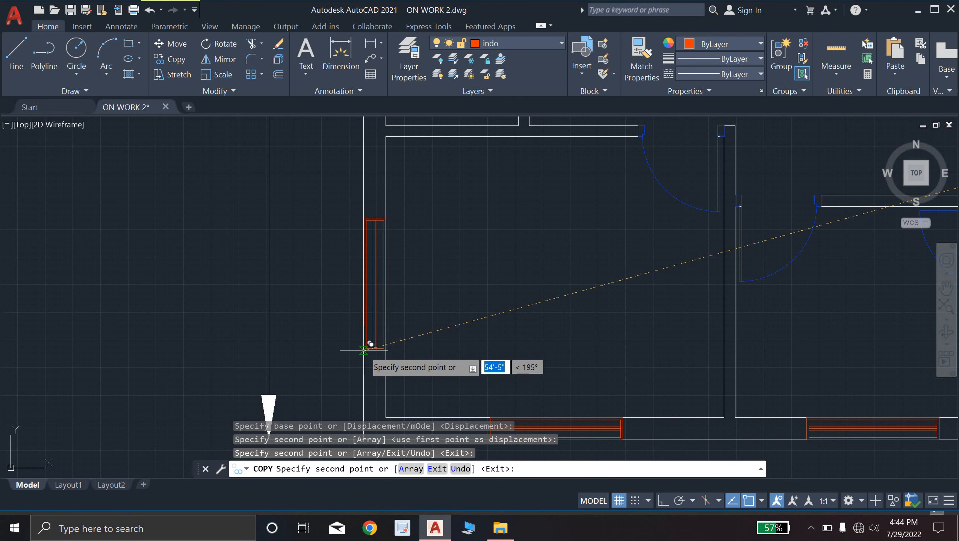
{"action": "left_click", "coordinate": [363, 348]}
{"action": "scroll", "coordinate": [535, 279], "scroll_direction": "down", "scroll_amount": 6}
{"action": "middle_click_drag", "start_coordinate": [535, 278], "coordinate": [395, 344]}
{"action": "scroll", "coordinate": [438, 298], "scroll_direction": "up", "scroll_amount": 5}
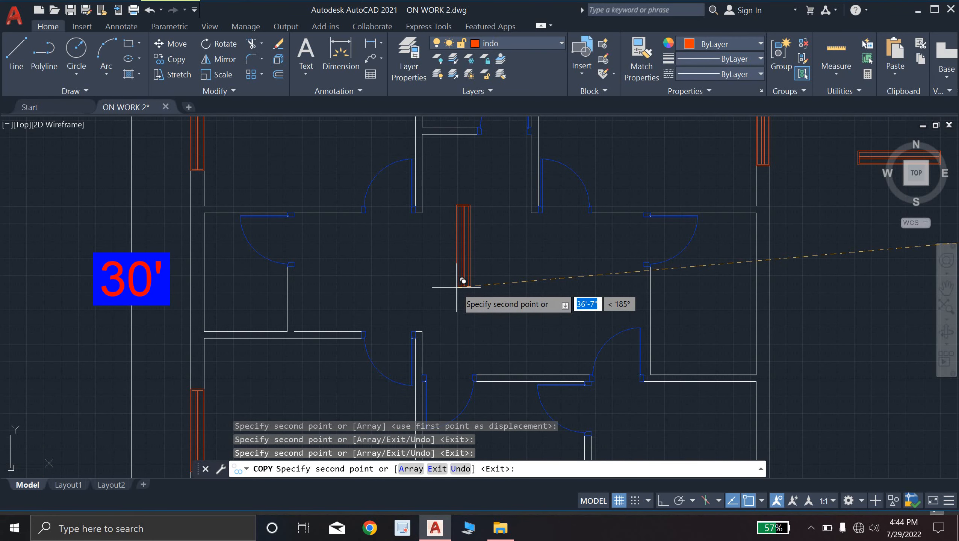
{"action": "key", "text": "Escape"}
Step: Examine the floor plan's rooms and exterior walls, especially the small upper-middle room and the right side, for remaining window positions
{"action": "scroll", "coordinate": [573, 265], "scroll_direction": "down", "scroll_amount": 5}
{"action": "scroll", "coordinate": [573, 266], "scroll_direction": "up", "scroll_amount": 5}
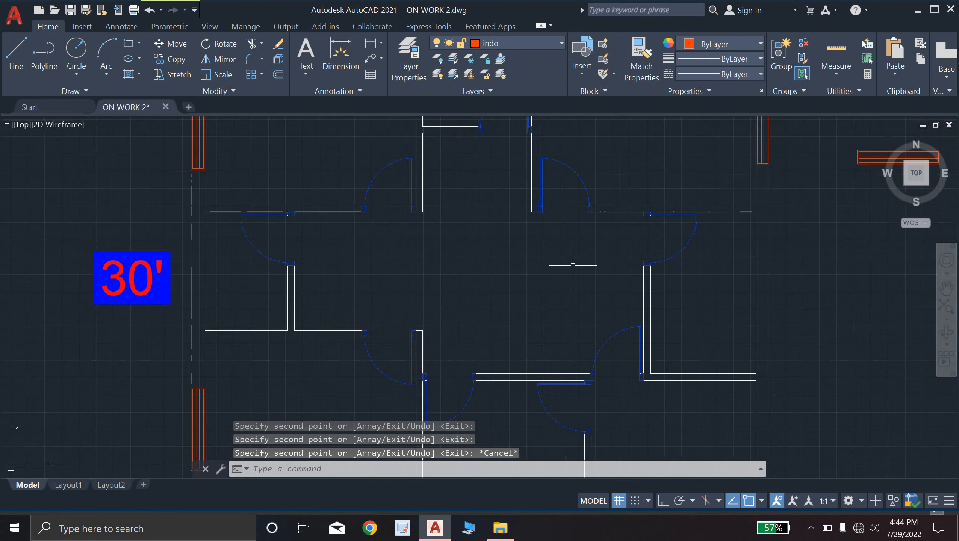
{"action": "scroll", "coordinate": [541, 191], "scroll_direction": "down", "scroll_amount": 4}
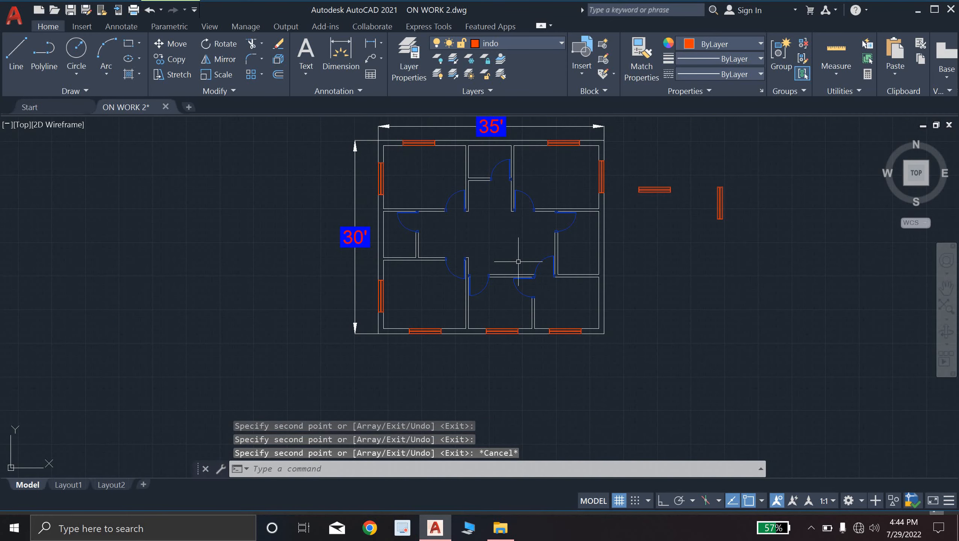
{"action": "scroll", "coordinate": [518, 262], "scroll_direction": "up", "scroll_amount": 2}
{"action": "middle_click_drag", "start_coordinate": [500, 244], "coordinate": [498, 326]}
{"action": "scroll", "coordinate": [449, 335], "scroll_direction": "up", "scroll_amount": 2}
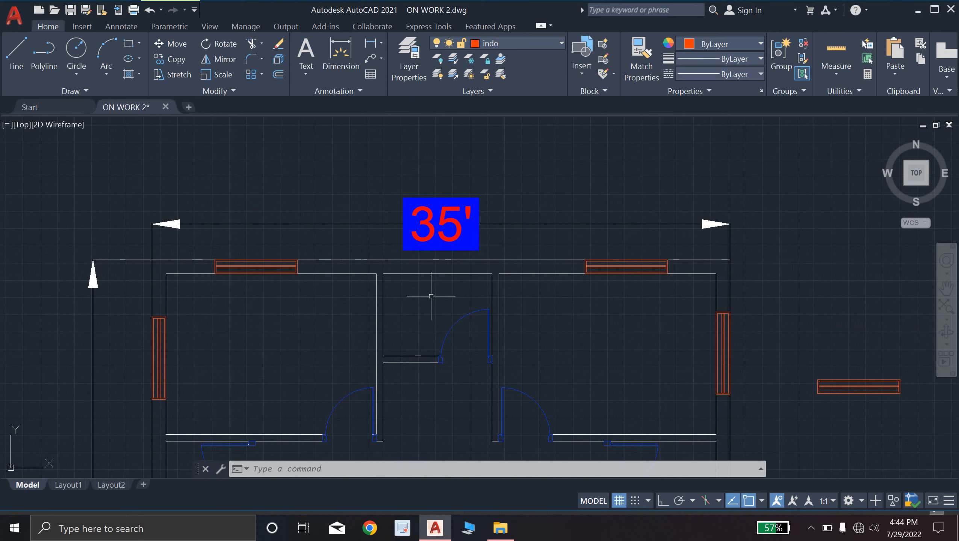
{"action": "scroll", "coordinate": [432, 295], "scroll_direction": "down", "scroll_amount": 2}
{"action": "scroll", "coordinate": [433, 295], "scroll_direction": "up", "scroll_amount": 5}
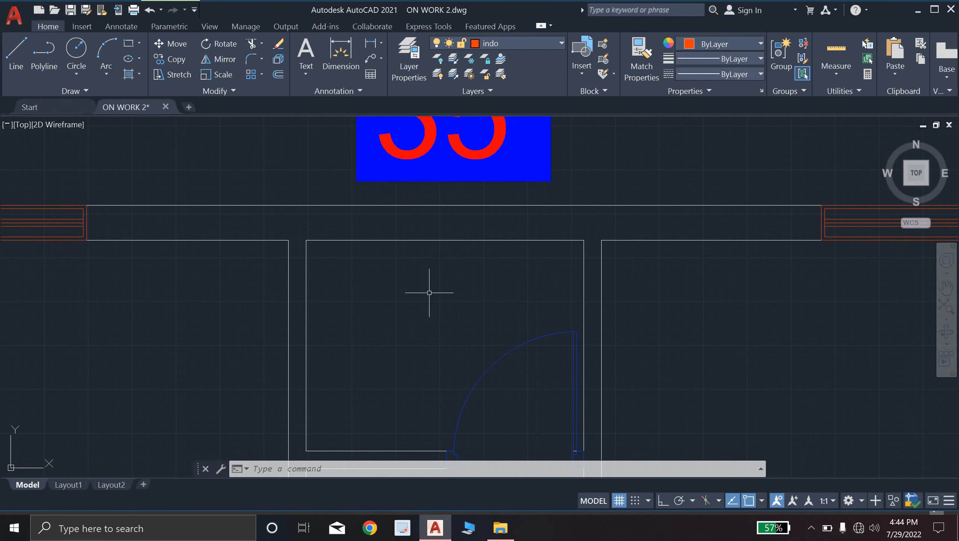
{"action": "scroll", "coordinate": [431, 291], "scroll_direction": "down", "scroll_amount": 3}
{"action": "scroll", "coordinate": [455, 286], "scroll_direction": "down", "scroll_amount": 5}
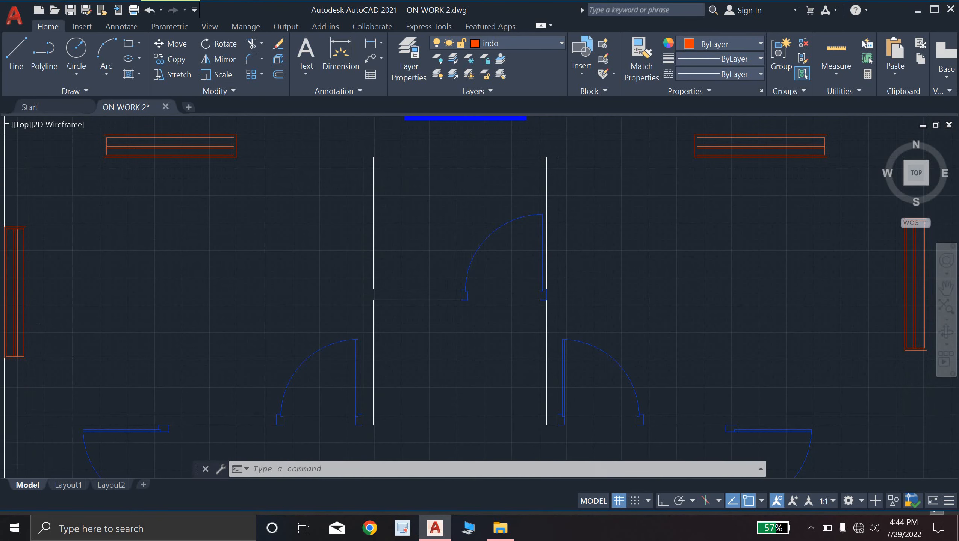
{"action": "middle_click_drag", "start_coordinate": [478, 290], "coordinate": [334, 282]}
{"action": "scroll", "coordinate": [412, 337], "scroll_direction": "up", "scroll_amount": 4}
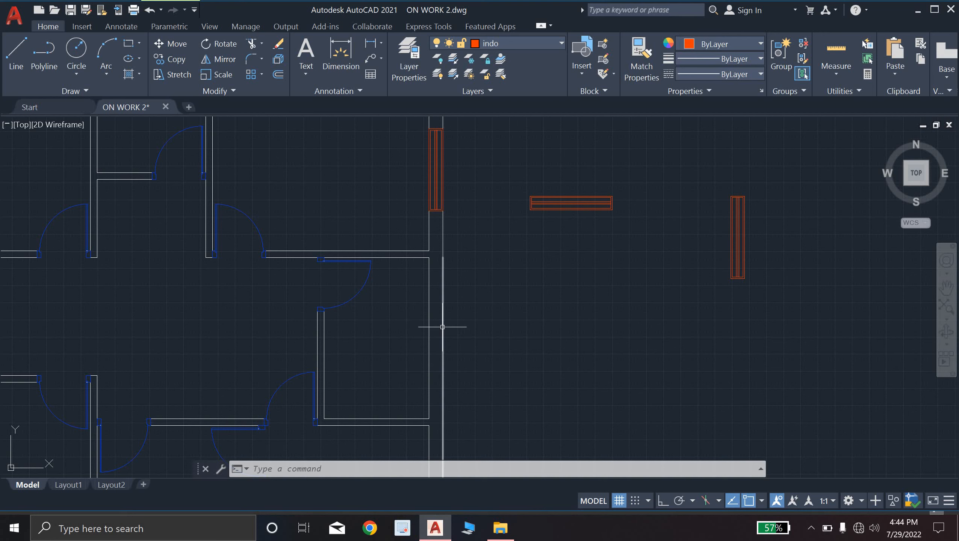
Step: Examine the whole floor plan and its upper rooms for an exterior wall that still lacks a window
{"action": "scroll", "coordinate": [439, 345], "scroll_direction": "down", "scroll_amount": 4}
{"action": "middle_click_drag", "start_coordinate": [373, 348], "coordinate": [476, 349]}
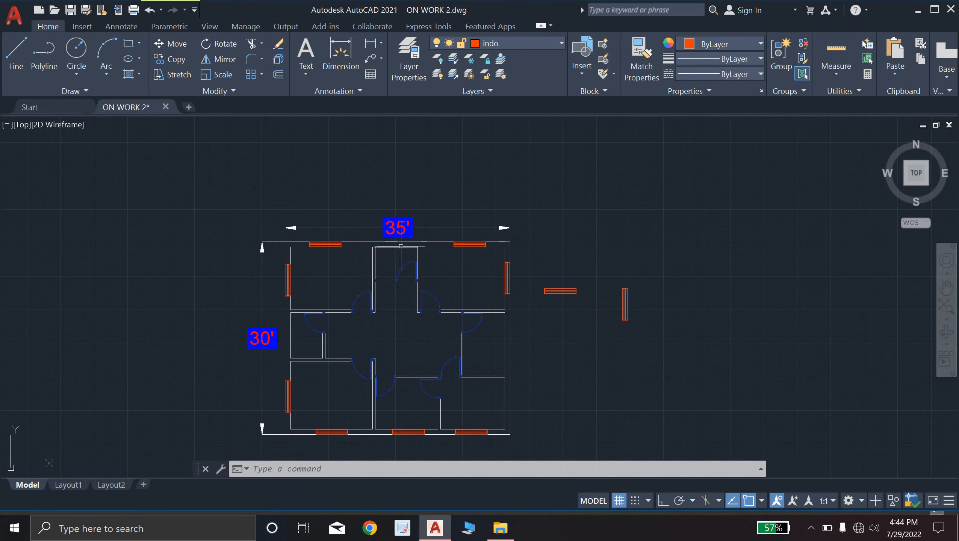
{"action": "scroll", "coordinate": [401, 245], "scroll_direction": "up", "scroll_amount": 4}
{"action": "scroll", "coordinate": [346, 269], "scroll_direction": "down", "scroll_amount": 2}
{"action": "middle_click_drag", "start_coordinate": [355, 267], "coordinate": [433, 257]}
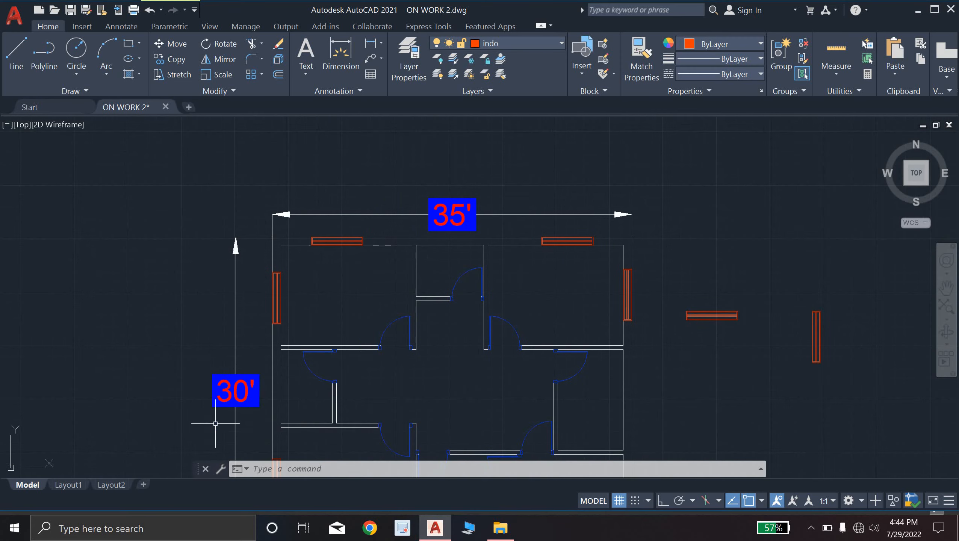
{"action": "scroll", "coordinate": [276, 391], "scroll_direction": "up", "scroll_amount": 6}
{"action": "scroll", "coordinate": [267, 388], "scroll_direction": "down", "scroll_amount": 6}
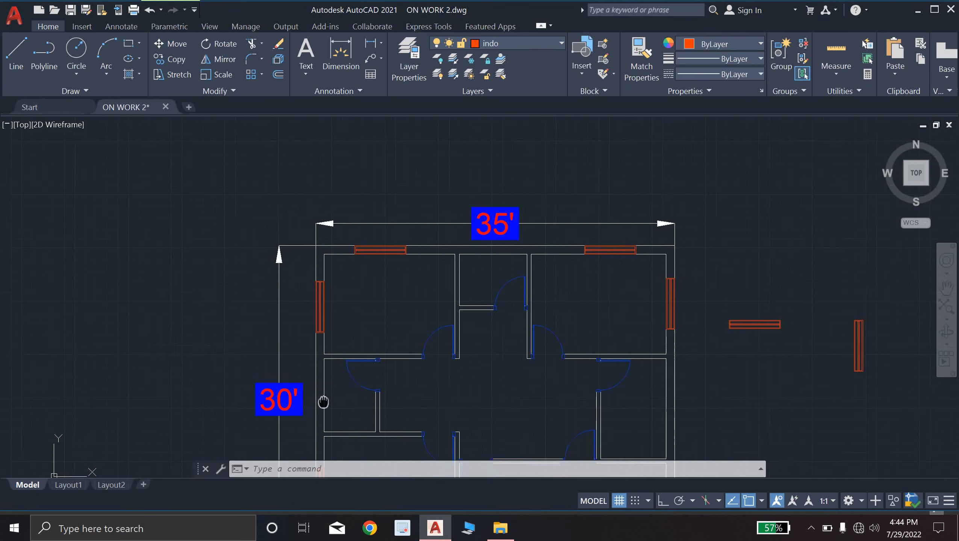
{"action": "middle_click_drag", "start_coordinate": [323, 401], "coordinate": [382, 413]}
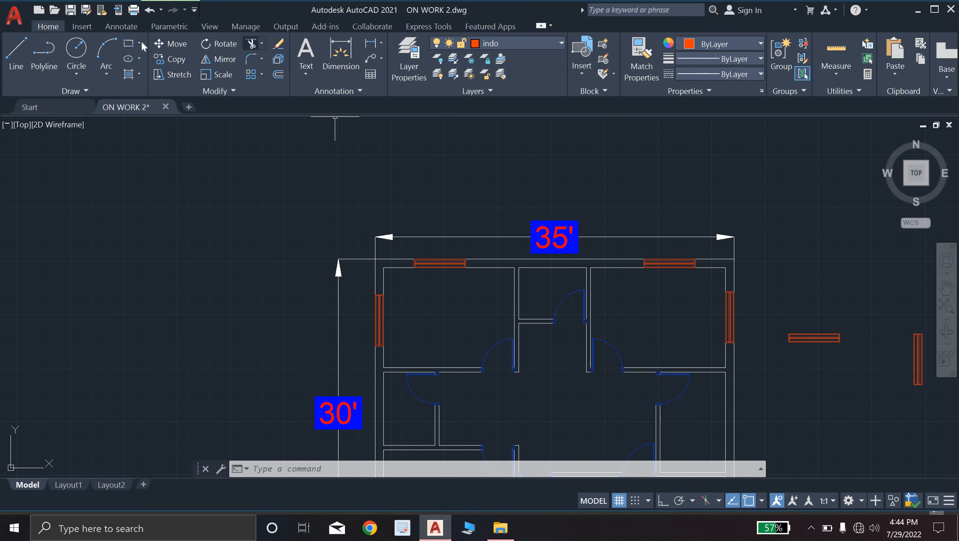
Step: Draw a 2' by 10" rectangle in the empty space above the floor plan's 35' dimension
{"action": "left_click", "coordinate": [129, 43]}
{"action": "scroll", "coordinate": [310, 171], "scroll_direction": "down", "scroll_amount": 1}
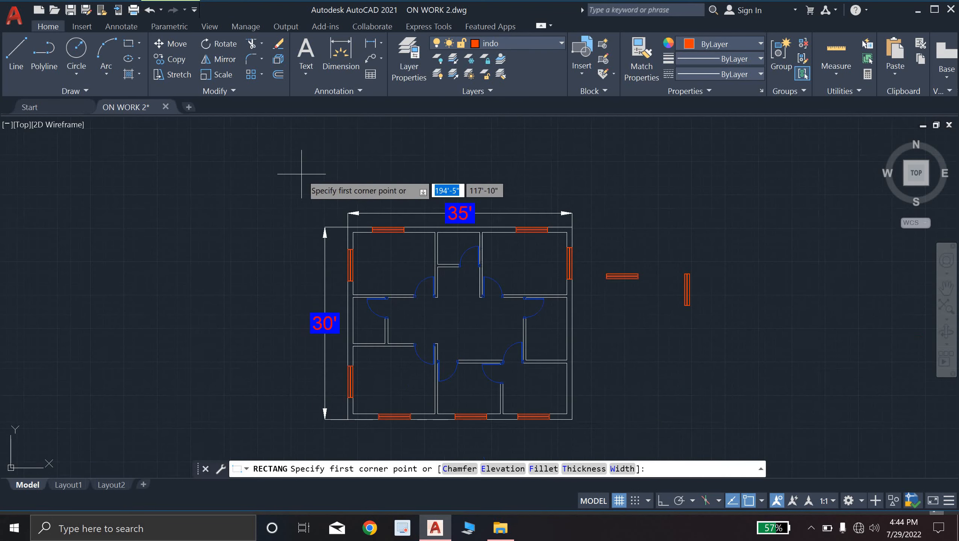
{"action": "middle_click_drag", "start_coordinate": [310, 171], "coordinate": [181, 231]}
{"action": "scroll", "coordinate": [297, 280], "scroll_direction": "up", "scroll_amount": 3}
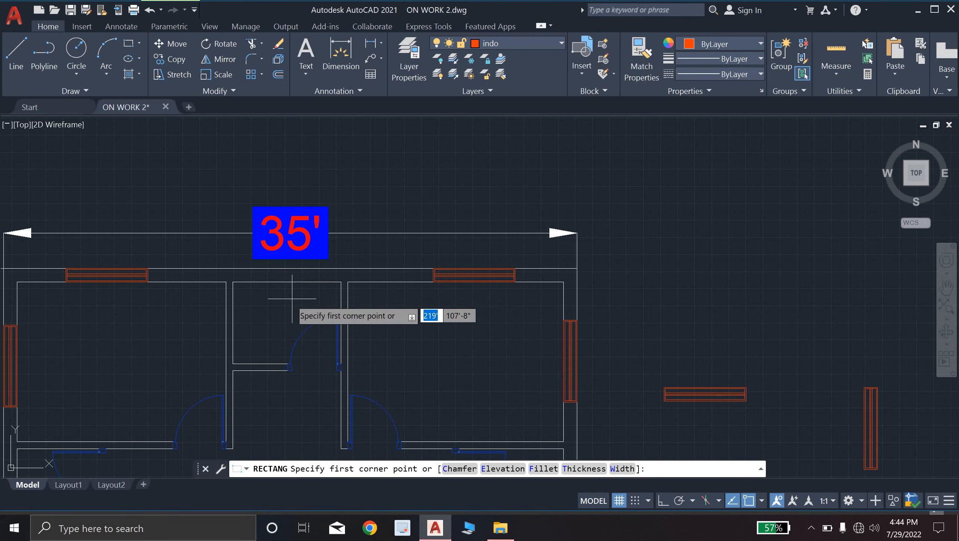
{"action": "scroll", "coordinate": [286, 267], "scroll_direction": "down", "scroll_amount": 2}
{"action": "middle_click_drag", "start_coordinate": [287, 268], "coordinate": [299, 389]}
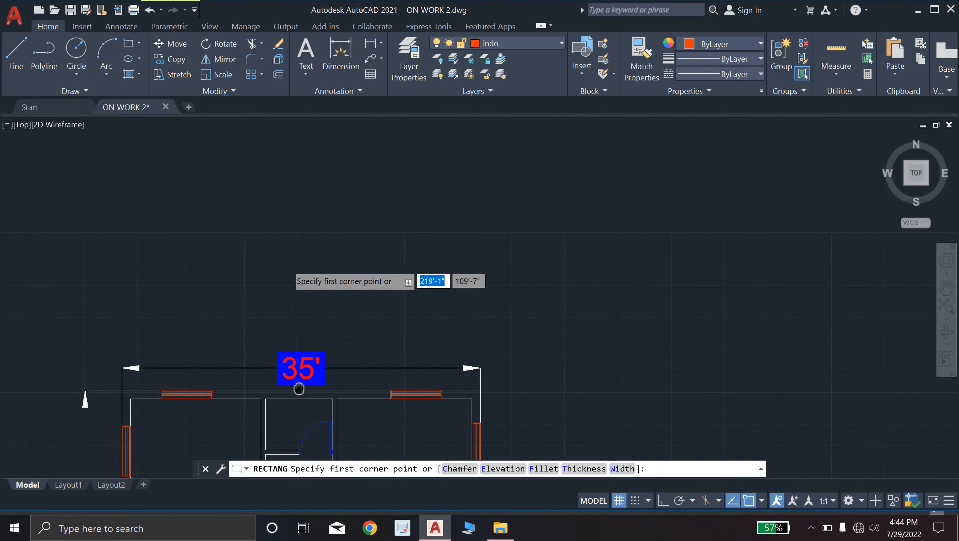
{"action": "left_click", "coordinate": [282, 282]}
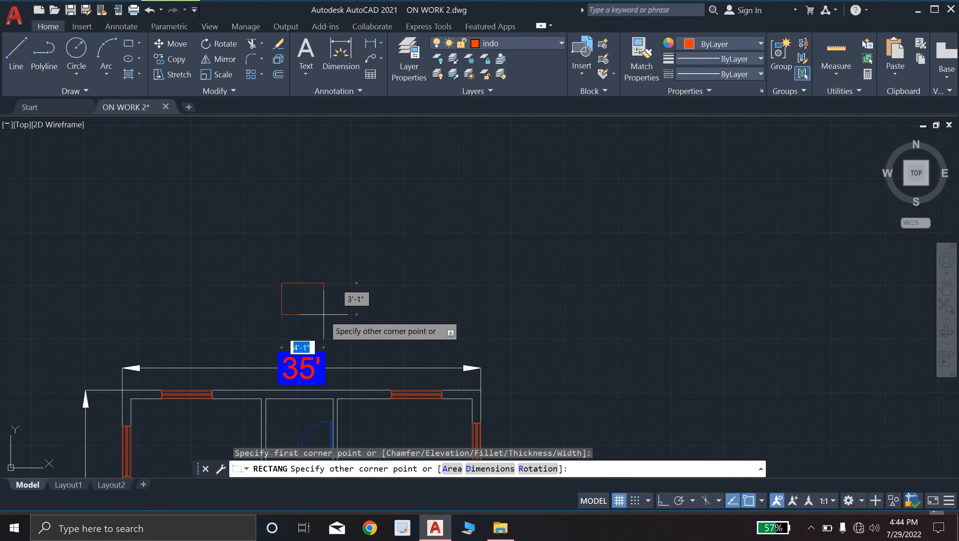
{"action": "key", "text": "BackSpace"}
{"action": "type", "text": "2"}
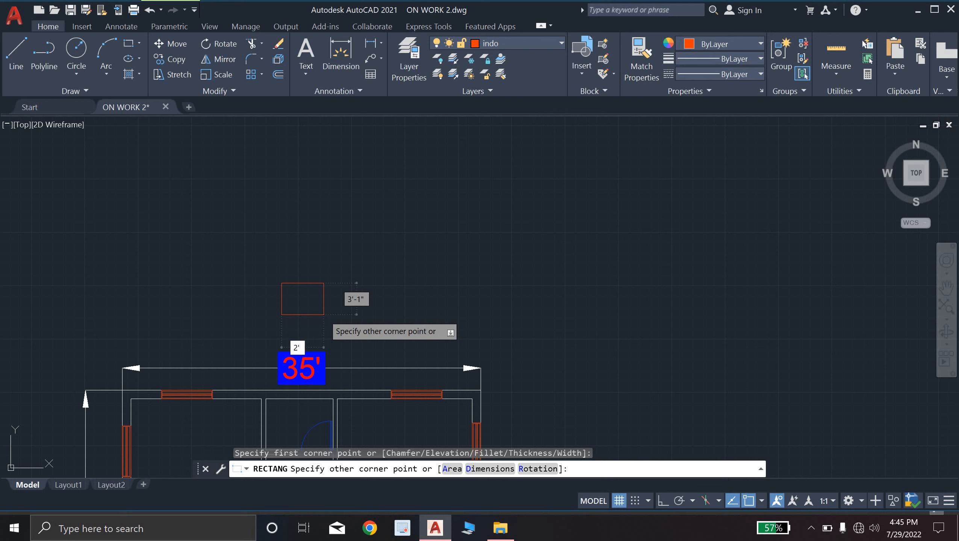
{"action": "key", "text": "Tab"}
{"action": "type", "text": "10\""}
{"action": "key", "text": "Return"}
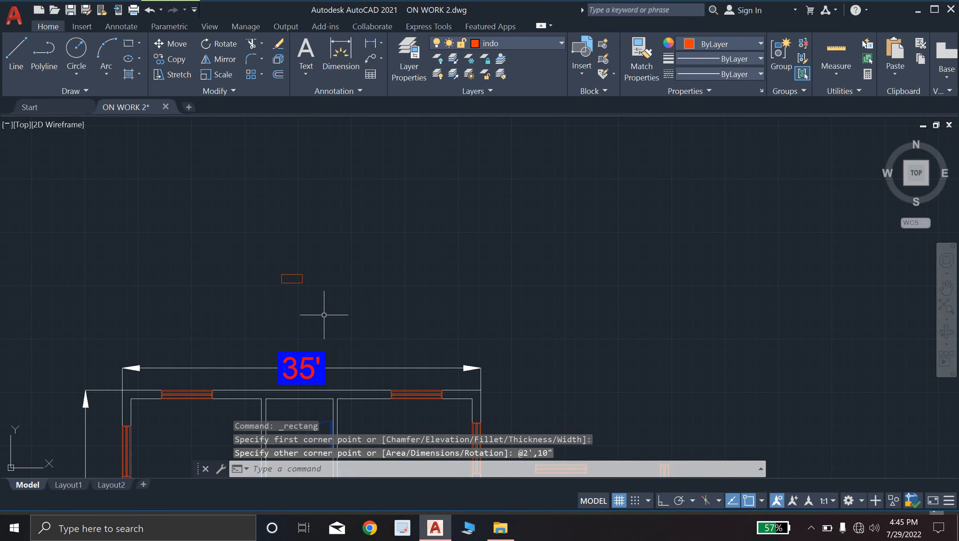
Step: Offset the small rectangle 1" inward and end the offset command
{"action": "scroll", "coordinate": [299, 284], "scroll_direction": "up", "scroll_amount": 5}
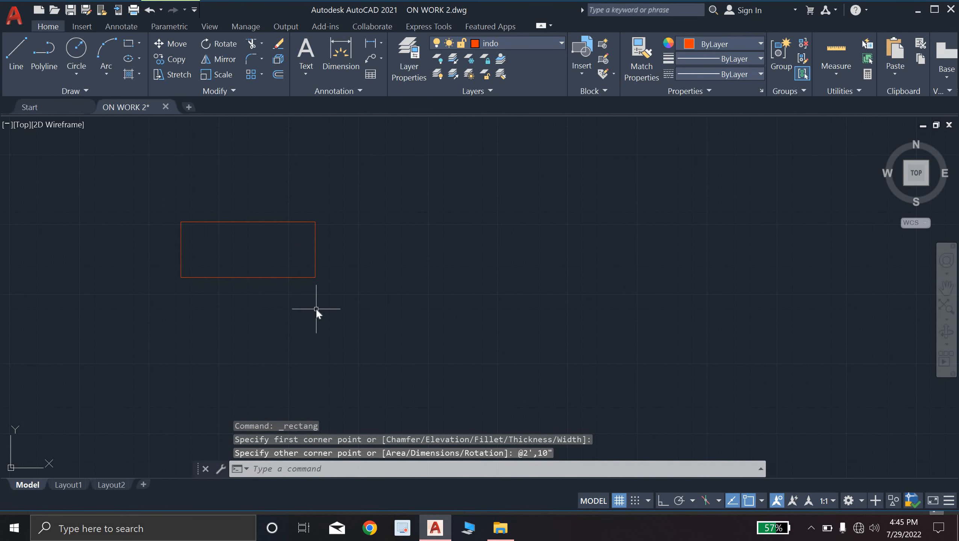
{"action": "type", "text": "o"}
{"action": "key", "text": "Return"}
{"action": "type", "text": "1"}
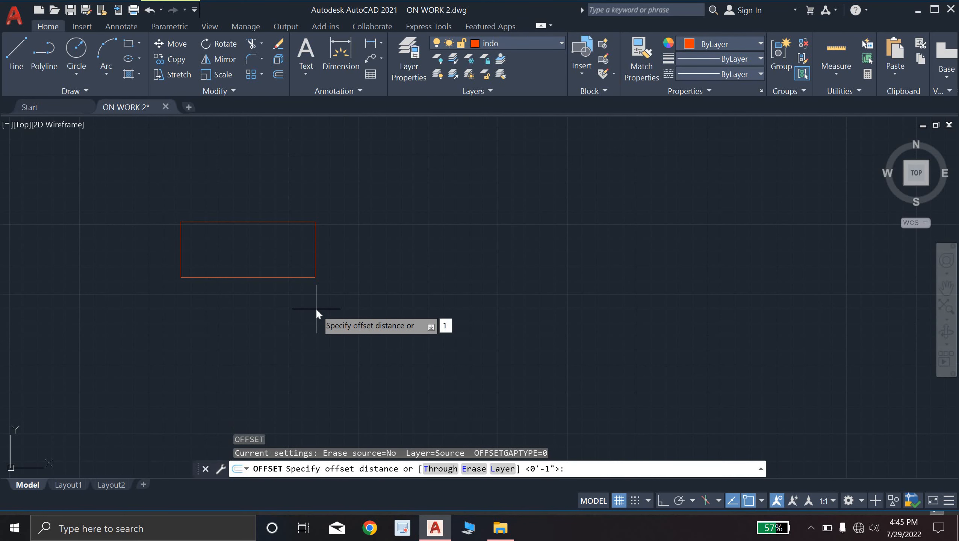
{"action": "type", "text": "\""}
{"action": "key", "text": "Return"}
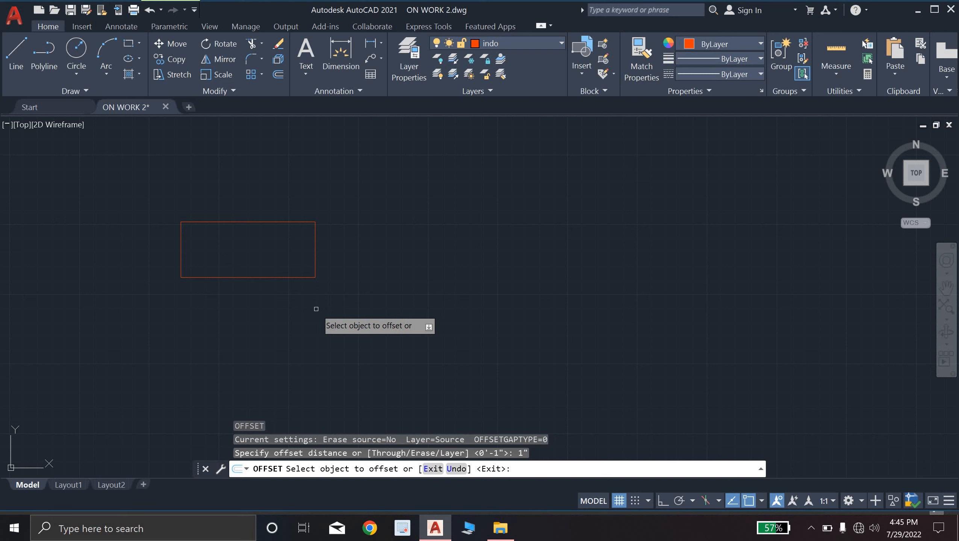
{"action": "left_click", "coordinate": [294, 277]}
{"action": "left_click", "coordinate": [248, 251]}
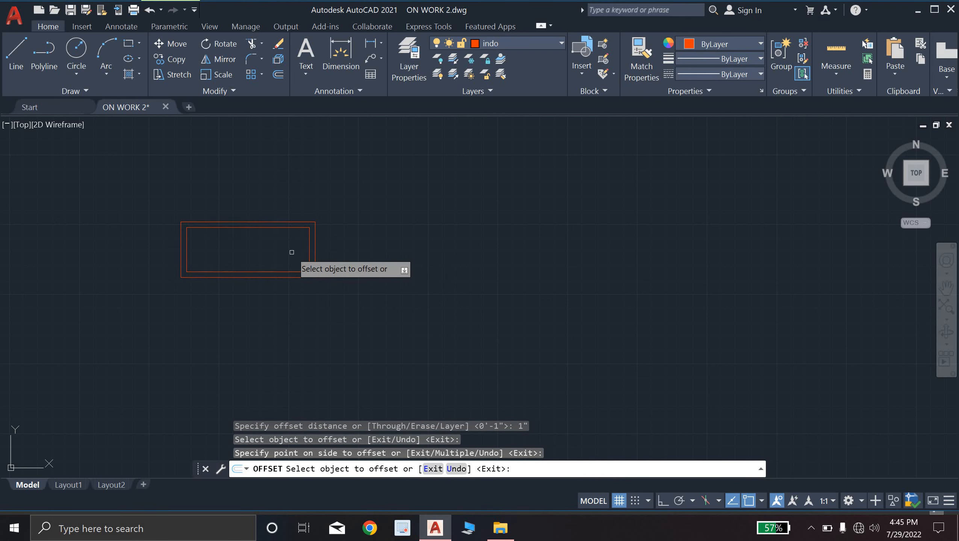
{"action": "key", "text": "Escape"}
{"action": "key", "text": "Escape"}
{"action": "key", "text": "Escape"}
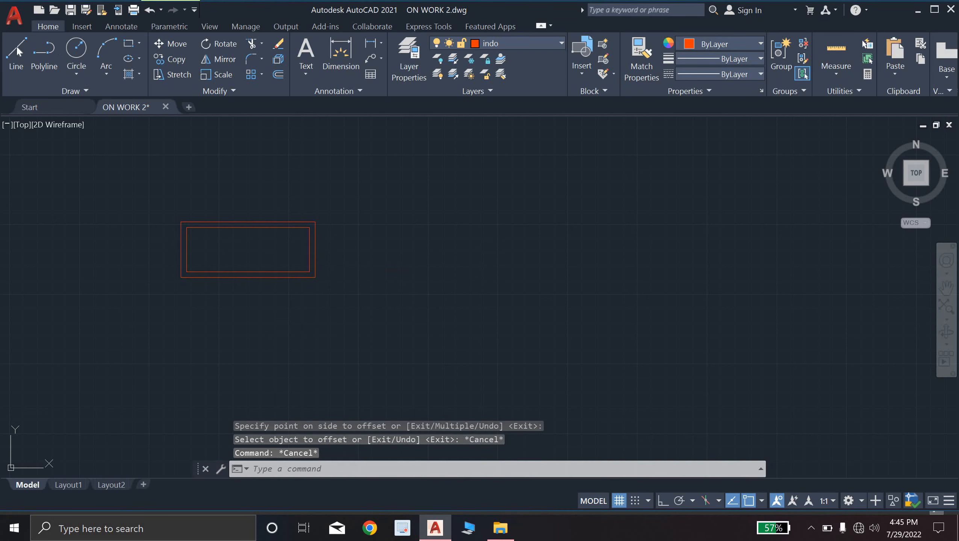
Step: Draw a horizontal line between the midpoints of the inner rectangle's two short sides
{"action": "left_click", "coordinate": [15, 53]}
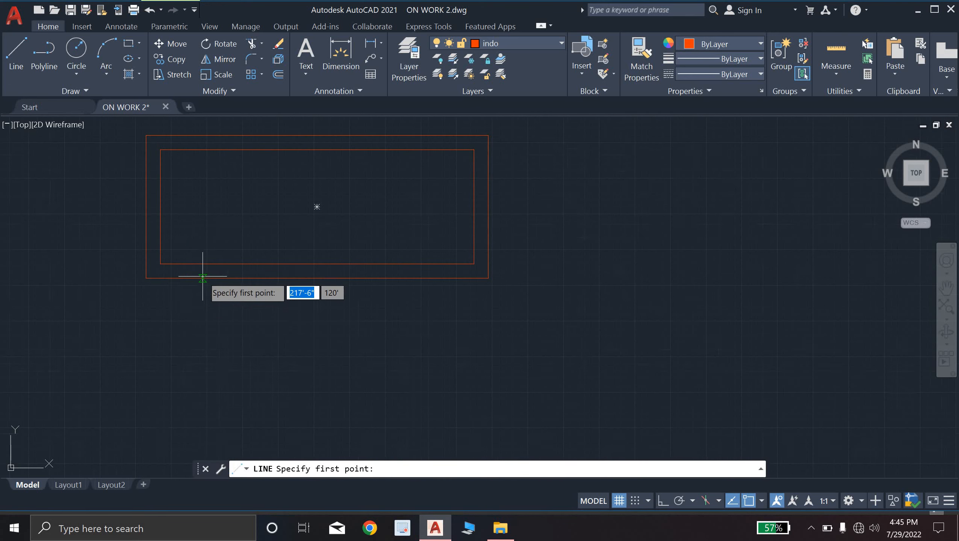
{"action": "scroll", "coordinate": [203, 275], "scroll_direction": "up", "scroll_amount": 3}
{"action": "left_click", "coordinate": [160, 207]}
{"action": "left_click", "coordinate": [474, 207]}
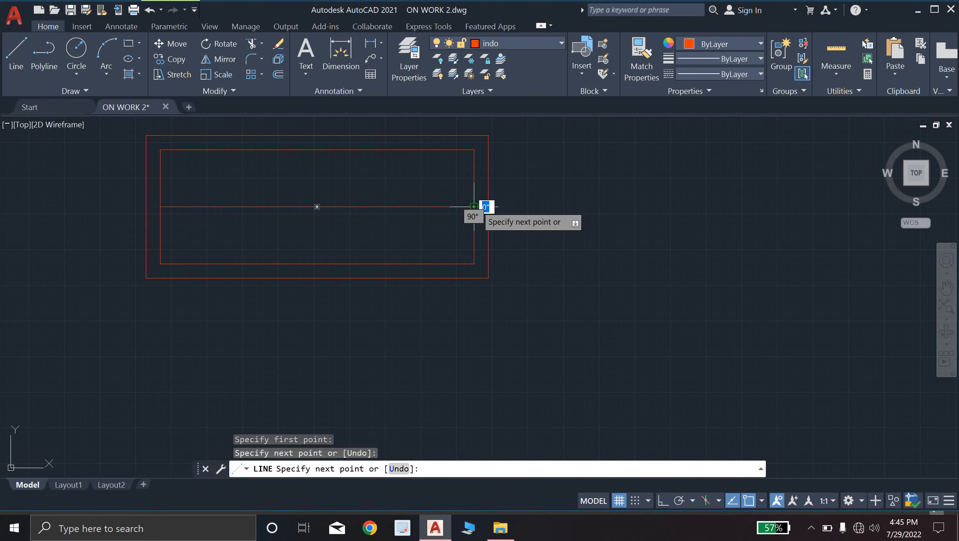
{"action": "key", "text": "Escape"}
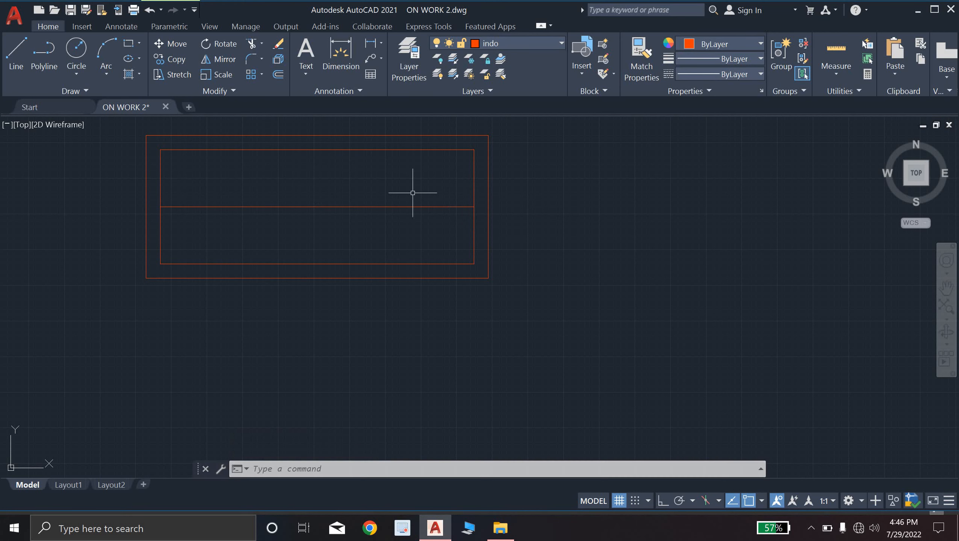
Step: Offset the small window's centre line 1" to both sides, above and below
{"action": "type", "text": "o"}
{"action": "key", "text": "Return"}
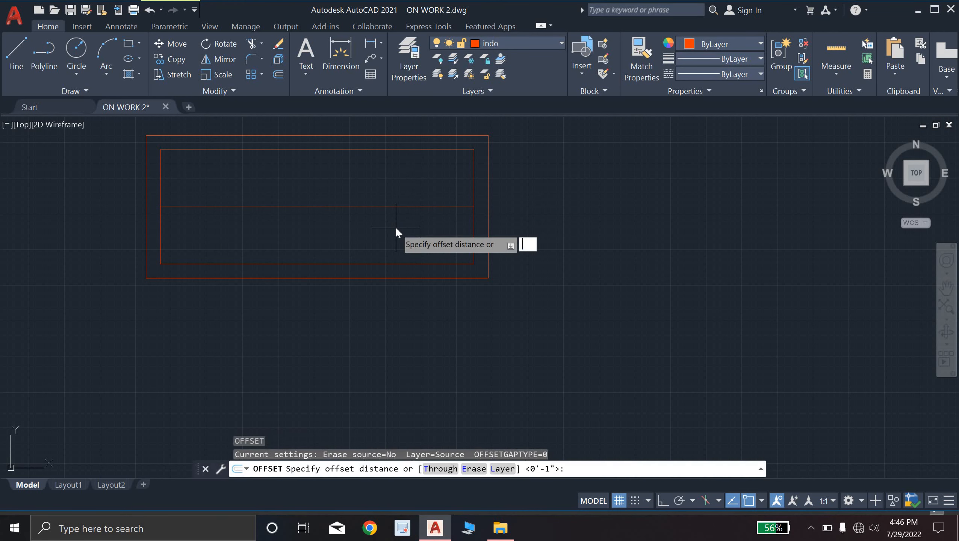
{"action": "type", "text": "1"}
{"action": "key", "text": "Return"}
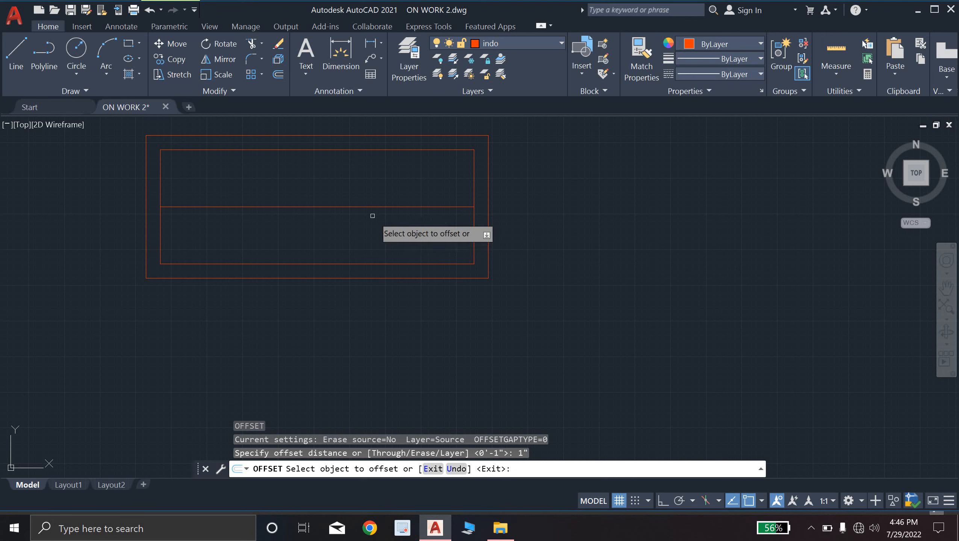
{"action": "left_click", "coordinate": [360, 201]}
{"action": "left_click", "coordinate": [363, 207]}
{"action": "left_click", "coordinate": [363, 201]}
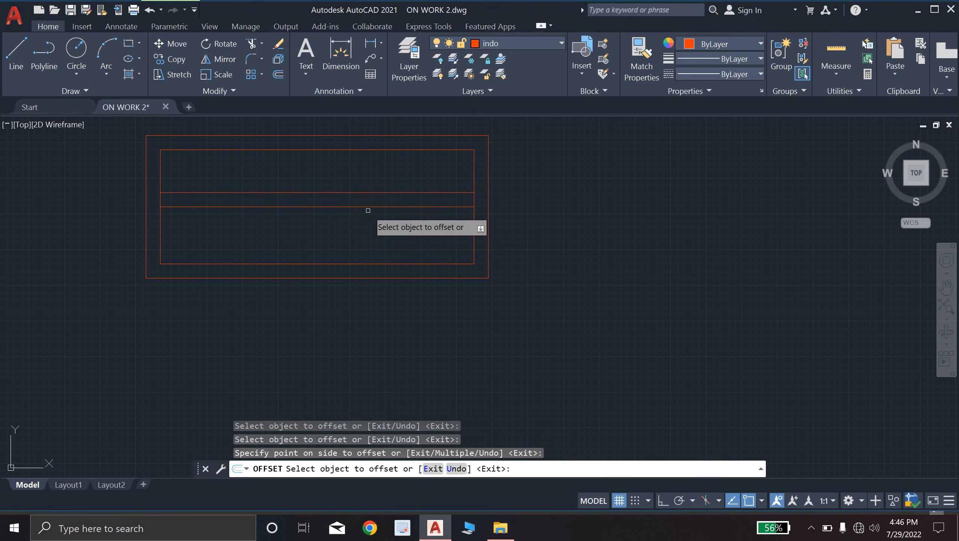
{"action": "left_click", "coordinate": [368, 207]}
{"action": "left_click", "coordinate": [368, 218]}
{"action": "key", "text": "Escape"}
Step: Copy the small window symbol by its lower-left corner into the top exterior wall of the upper-middle room
{"action": "scroll", "coordinate": [368, 218], "scroll_direction": "down", "scroll_amount": 4}
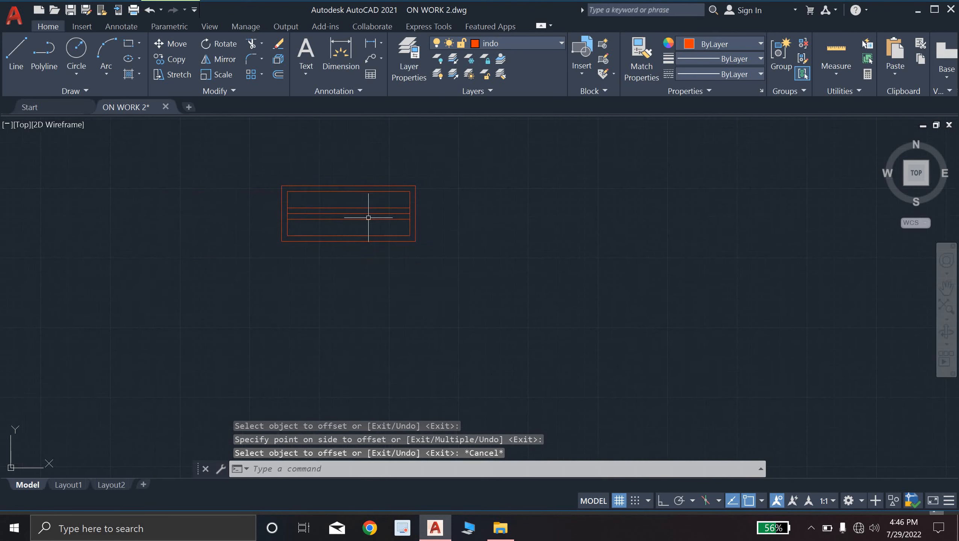
{"action": "left_click_drag", "start_coordinate": [252, 159], "coordinate": [425, 272]}
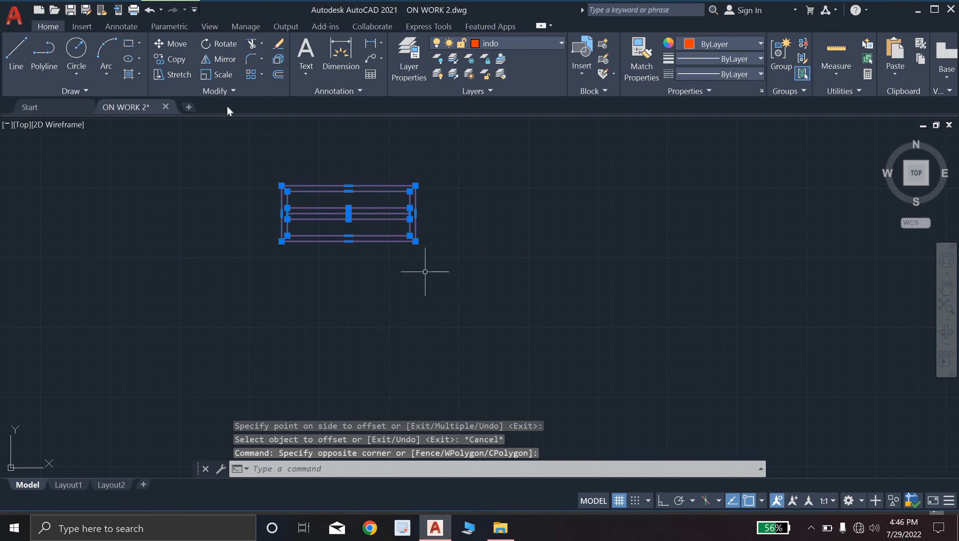
{"action": "left_click", "coordinate": [172, 59]}
{"action": "scroll", "coordinate": [331, 257], "scroll_direction": "up", "scroll_amount": 4}
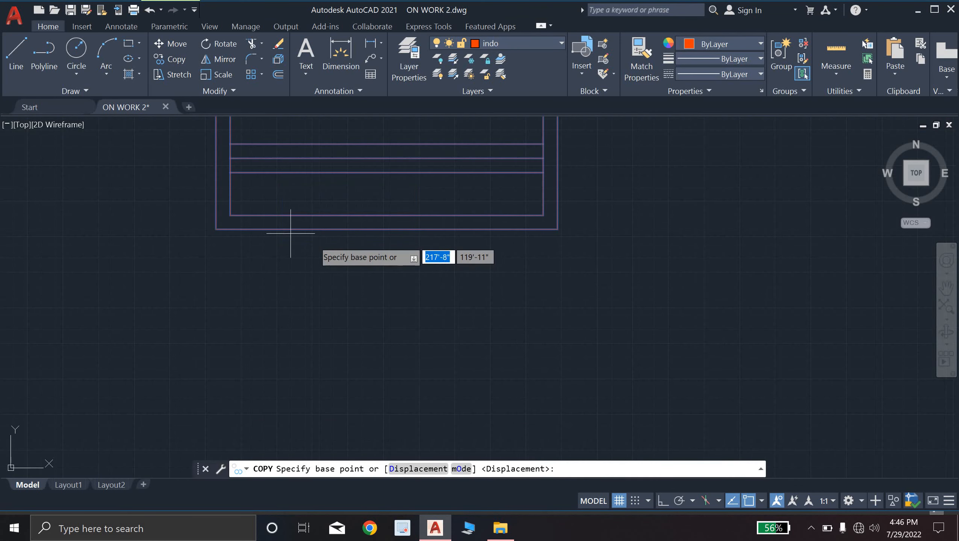
{"action": "left_click", "coordinate": [215, 229]}
{"action": "scroll", "coordinate": [313, 341], "scroll_direction": "down", "scroll_amount": 8}
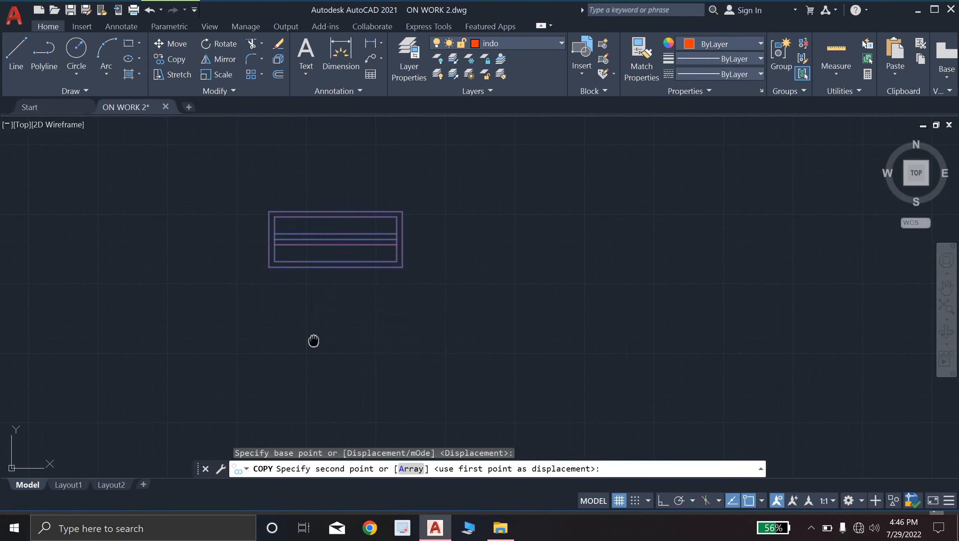
{"action": "scroll", "coordinate": [349, 312], "scroll_direction": "up", "scroll_amount": 5}
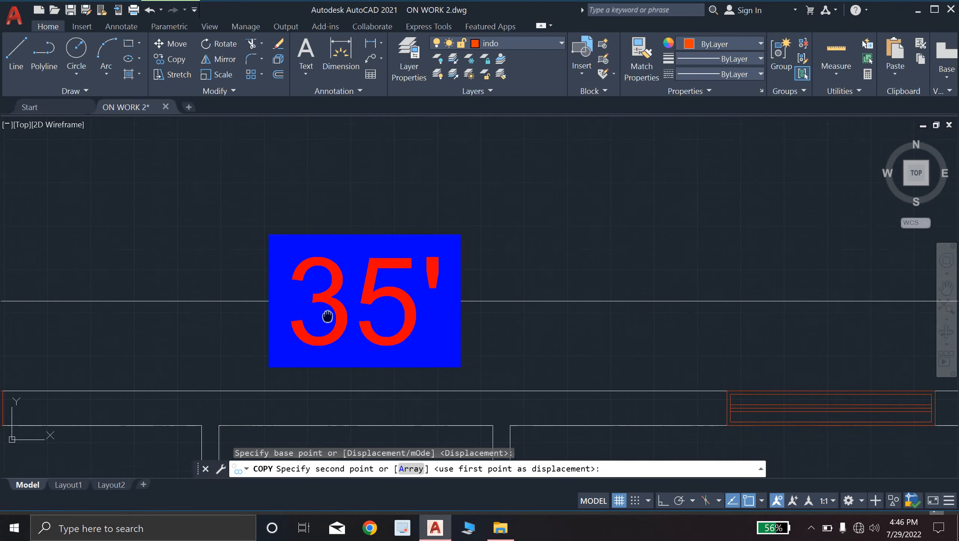
{"action": "left_click", "coordinate": [322, 337]}
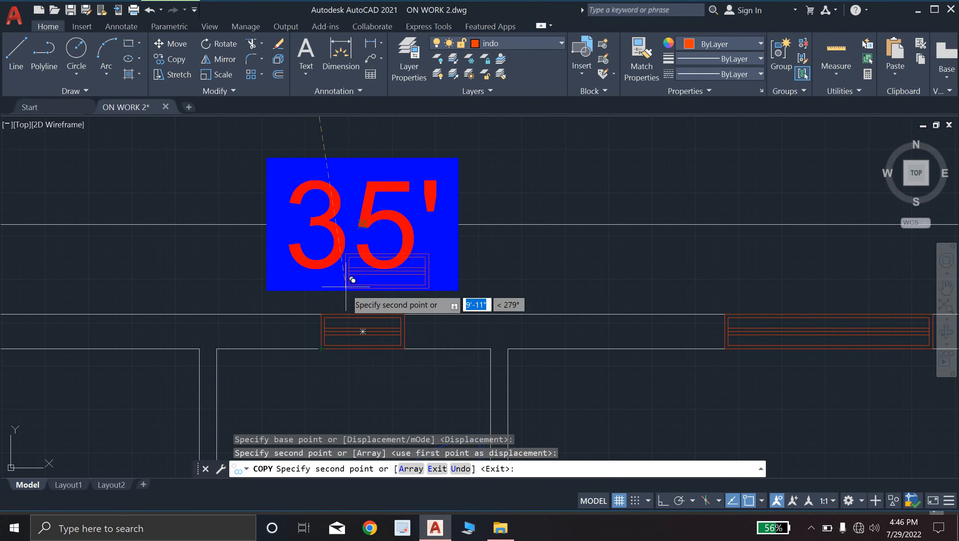
{"action": "scroll", "coordinate": [346, 287], "scroll_direction": "down", "scroll_amount": 5}
{"action": "key", "text": "Escape"}
Step: Check the small window's placement in the top wall and look over the remaining rooms of the floor plan
{"action": "scroll", "coordinate": [345, 285], "scroll_direction": "down", "scroll_amount": 4}
{"action": "scroll", "coordinate": [342, 265], "scroll_direction": "up", "scroll_amount": 6}
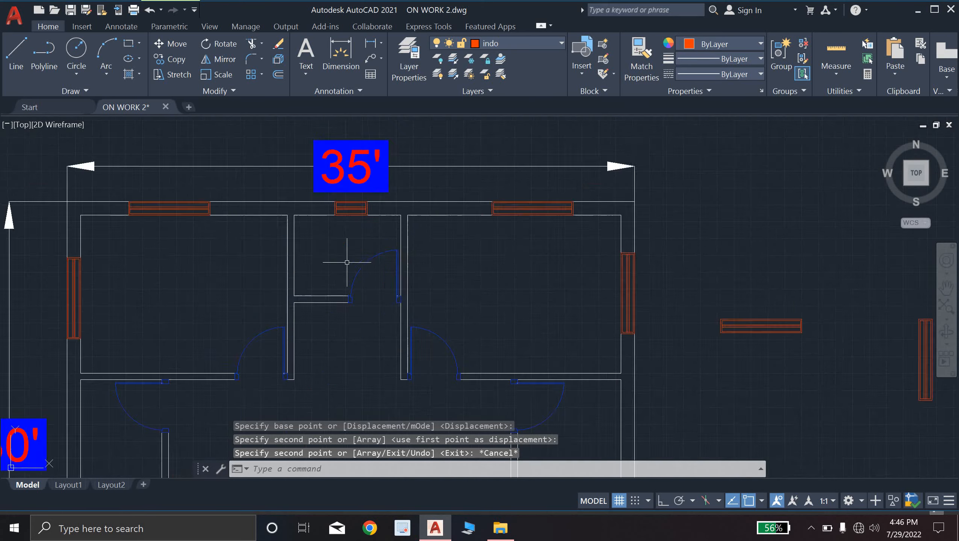
{"action": "scroll", "coordinate": [346, 257], "scroll_direction": "down", "scroll_amount": 4}
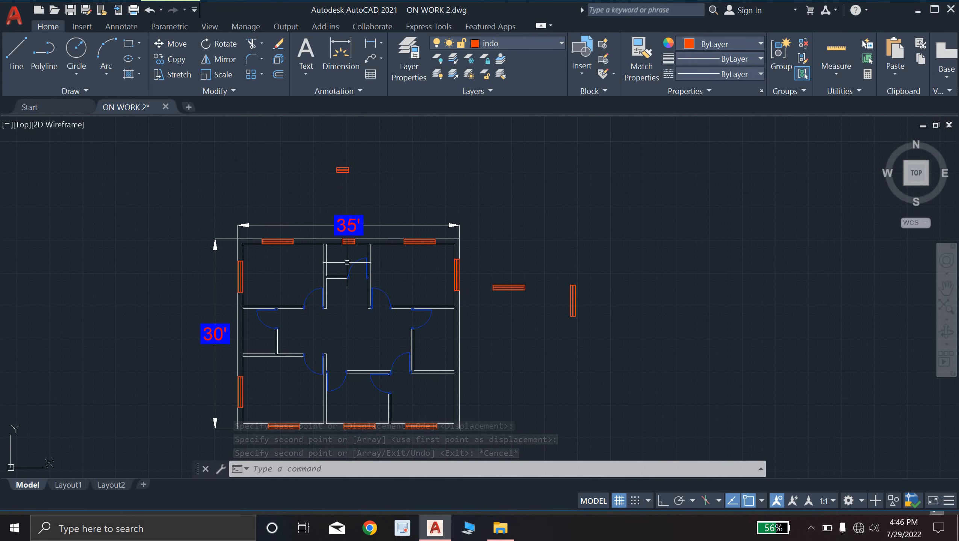
{"action": "scroll", "coordinate": [361, 330], "scroll_direction": "up", "scroll_amount": 5}
{"action": "scroll", "coordinate": [361, 328], "scroll_direction": "down", "scroll_amount": 5}
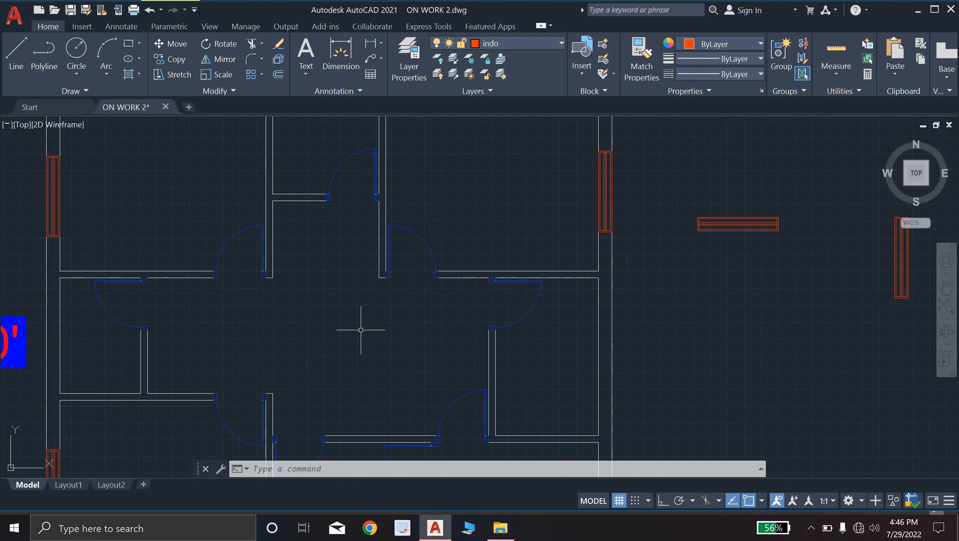
{"action": "scroll", "coordinate": [361, 330], "scroll_direction": "down", "scroll_amount": 2}
{"action": "scroll", "coordinate": [342, 274], "scroll_direction": "up", "scroll_amount": 2}
{"action": "scroll", "coordinate": [347, 281], "scroll_direction": "down", "scroll_amount": 4}
Step: Erase the spare vertical and horizontal window symbols standing outside the floor plan, to the right of it
{"action": "middle_click_drag", "start_coordinate": [348, 281], "coordinate": [287, 340]}
{"action": "scroll", "coordinate": [449, 331], "scroll_direction": "up", "scroll_amount": 5}
{"action": "left_click", "coordinate": [366, 238]}
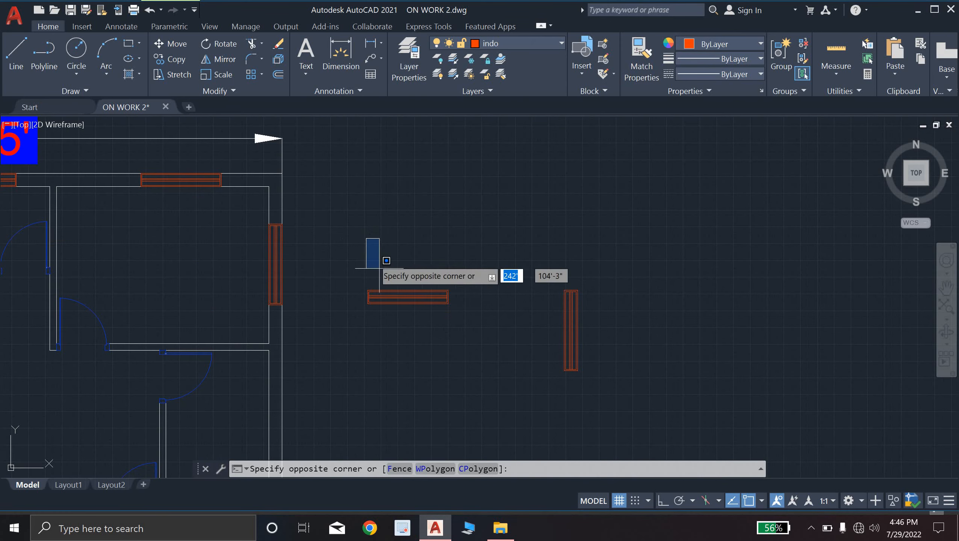
{"action": "left_click", "coordinate": [442, 344]}
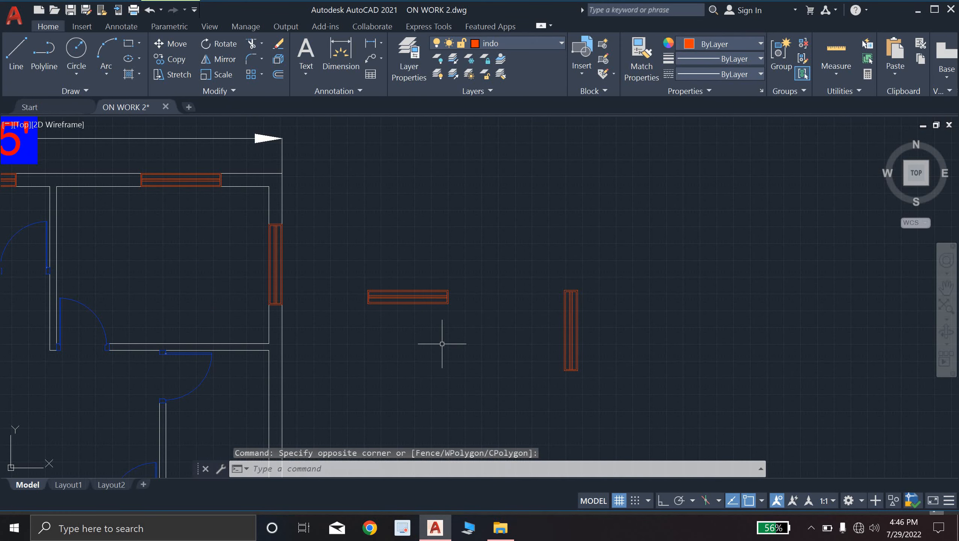
{"action": "left_click", "coordinate": [436, 291]}
{"action": "left_click_drag", "start_coordinate": [603, 385], "coordinate": [529, 257]}
{"action": "left_click", "coordinate": [279, 45]}
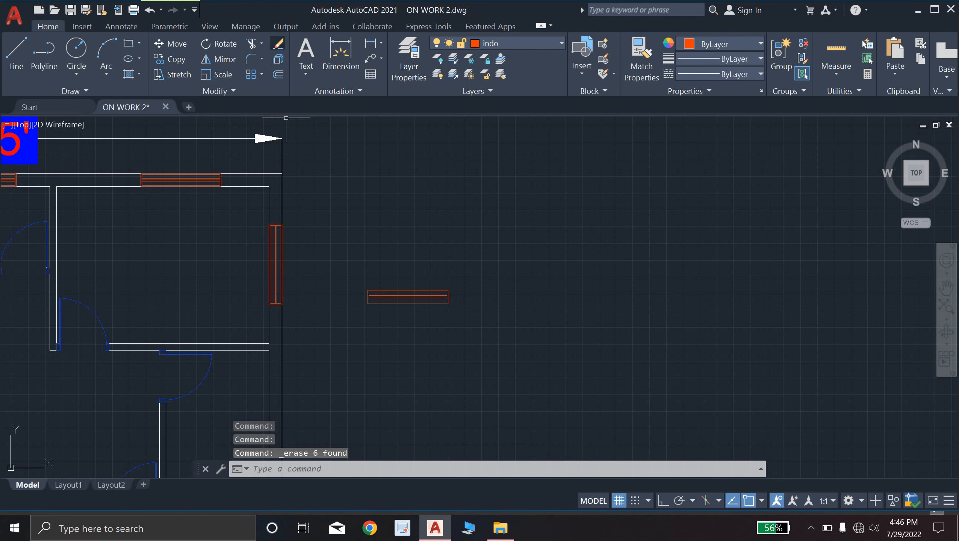
{"action": "left_click", "coordinate": [354, 260]}
{"action": "left_click", "coordinate": [506, 363]}
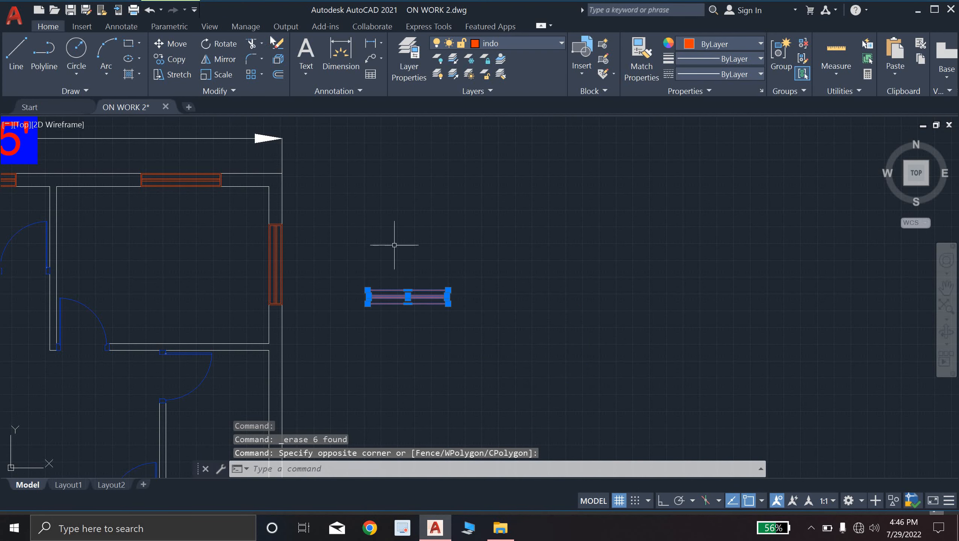
{"action": "left_click", "coordinate": [279, 45]}
Step: Erase the spare 2' window symbol above the floor plan
{"action": "scroll", "coordinate": [285, 139], "scroll_direction": "down", "scroll_amount": 2}
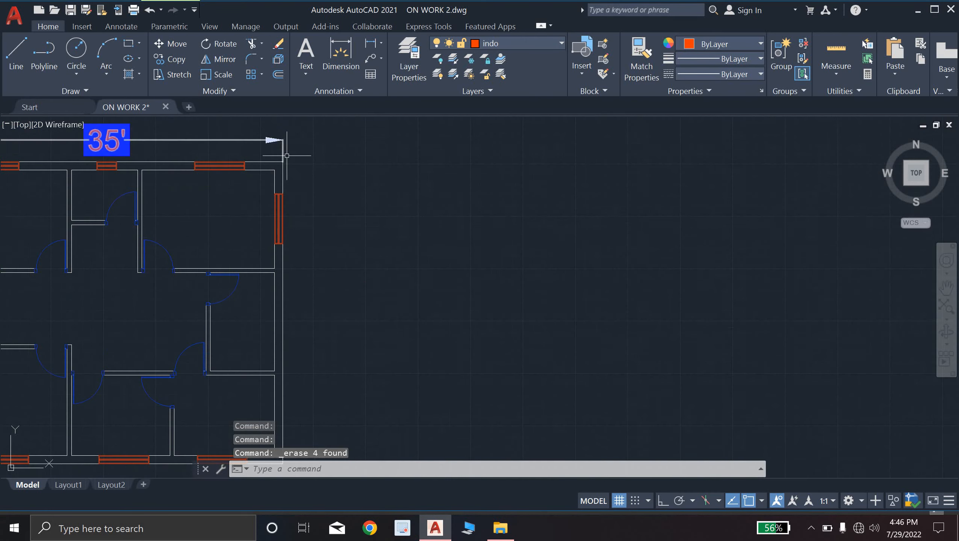
{"action": "middle_click_drag", "start_coordinate": [289, 161], "coordinate": [391, 363]}
{"action": "left_click", "coordinate": [138, 223]}
{"action": "left_click", "coordinate": [232, 273]}
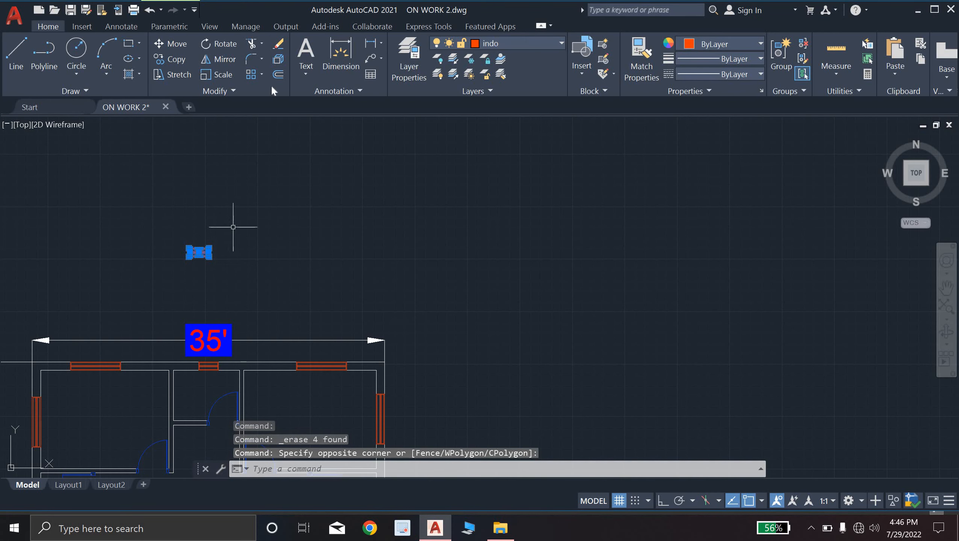
{"action": "key", "text": "Delete"}
{"action": "scroll", "coordinate": [272, 213], "scroll_direction": "down", "scroll_amount": 3}
{"action": "scroll", "coordinate": [216, 301], "scroll_direction": "up", "scroll_amount": 6}
{"action": "scroll", "coordinate": [328, 276], "scroll_direction": "down", "scroll_amount": 4}
{"action": "middle_click_drag", "start_coordinate": [327, 275], "coordinate": [267, 319]}
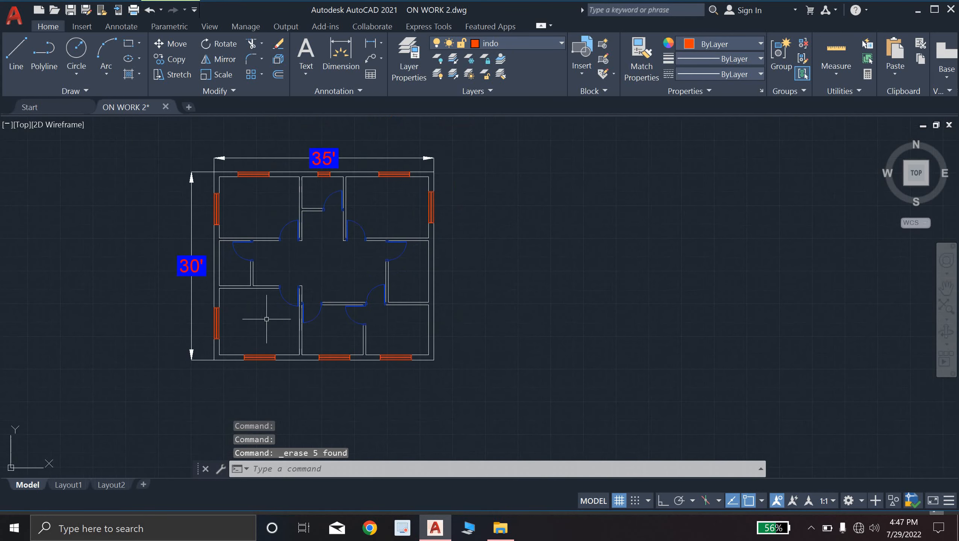